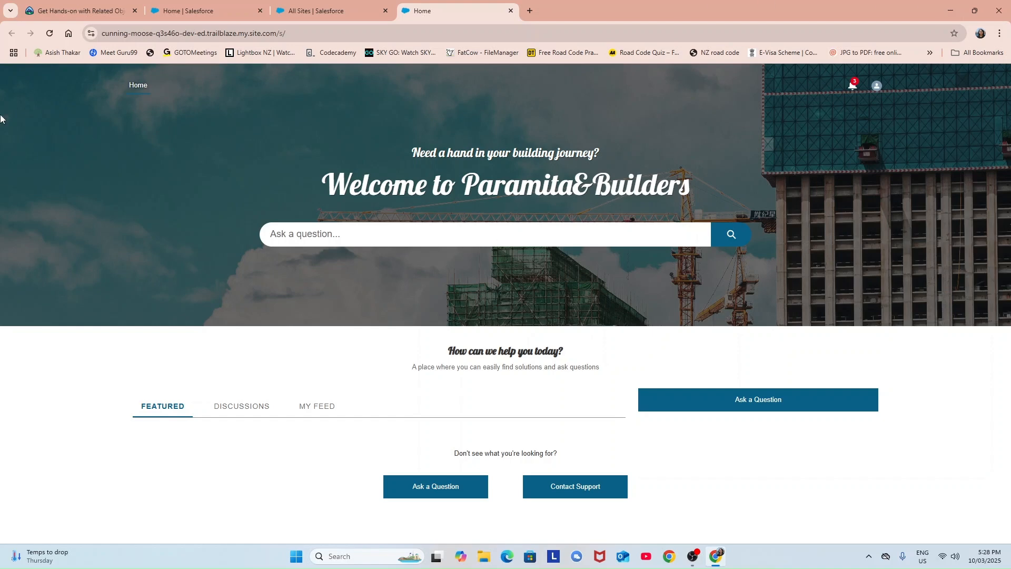
# Open Service Setup from the gear menu and close the My Service Journey popup.
pyautogui.click(195, 8)
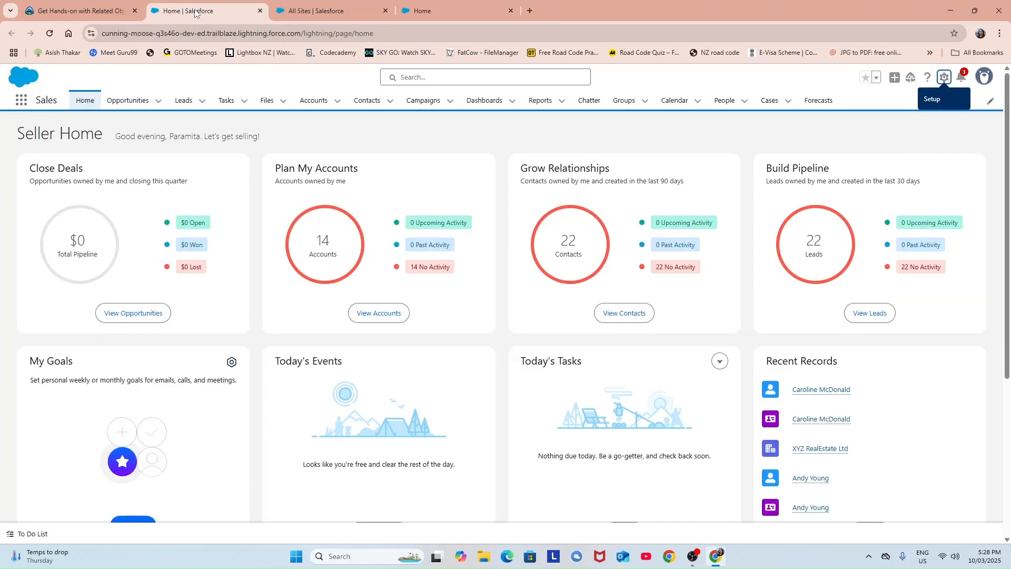
pyautogui.click(944, 78)
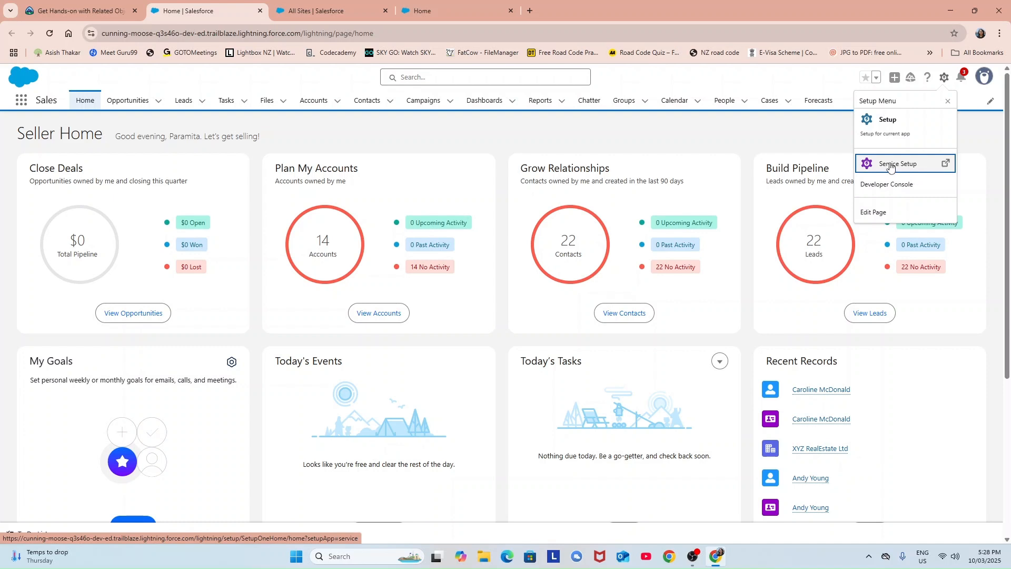
pyautogui.click(890, 164)
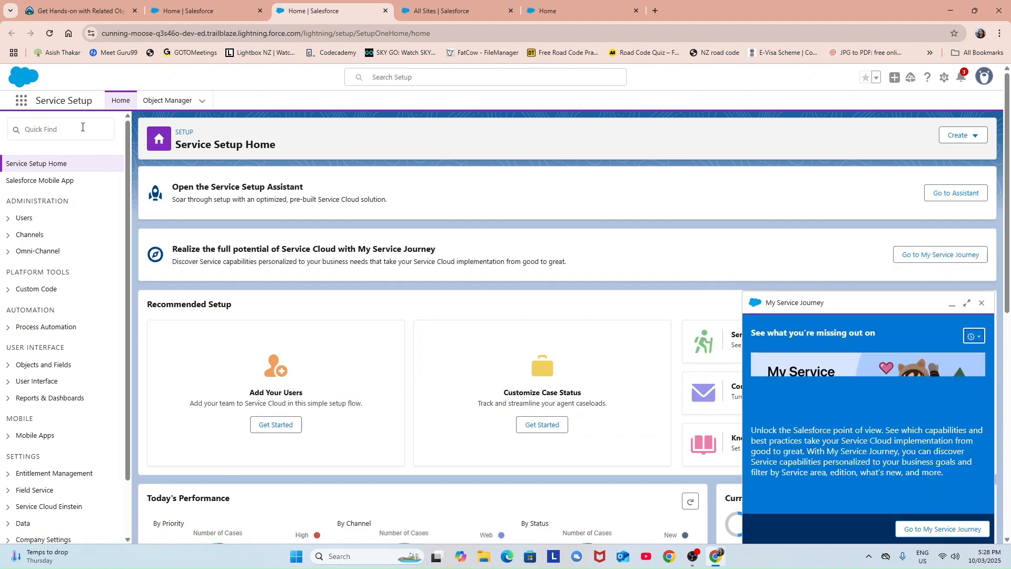
pyautogui.click(982, 303)
# Expand Users in the Setup sidebar and open the administrator's user detail record.
pyautogui.click(69, 129)
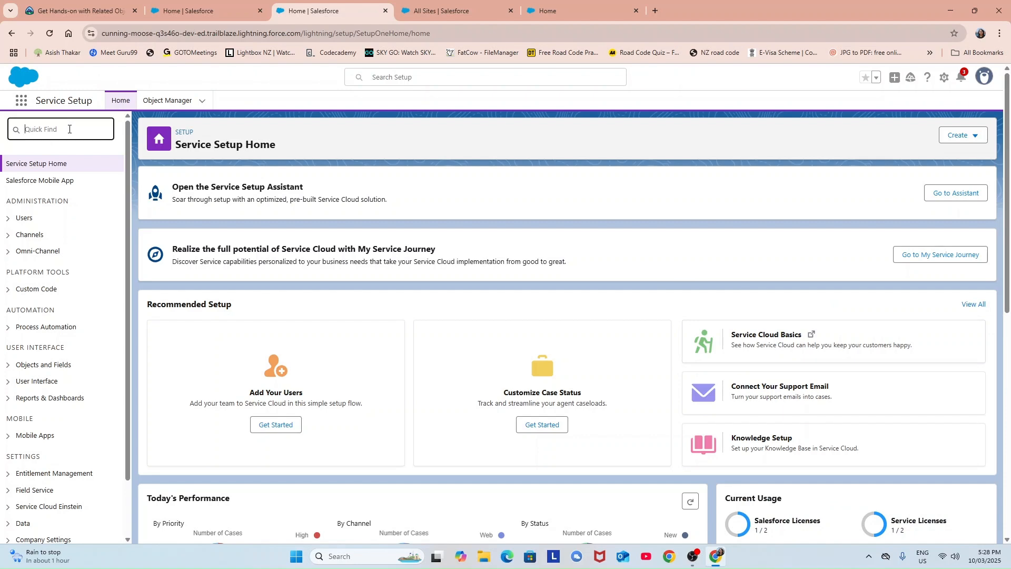
pyautogui.click(8, 219)
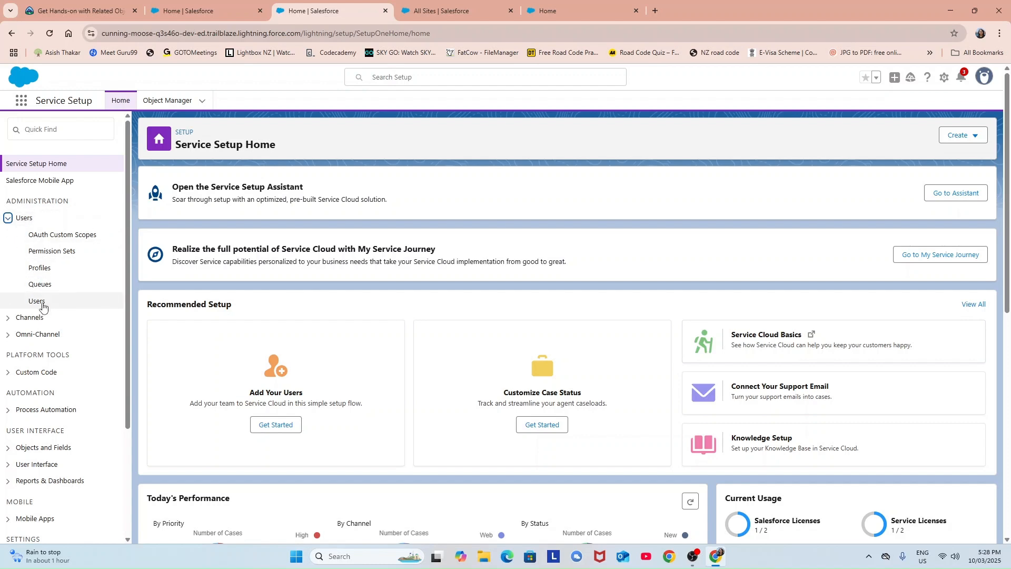
pyautogui.click(43, 306)
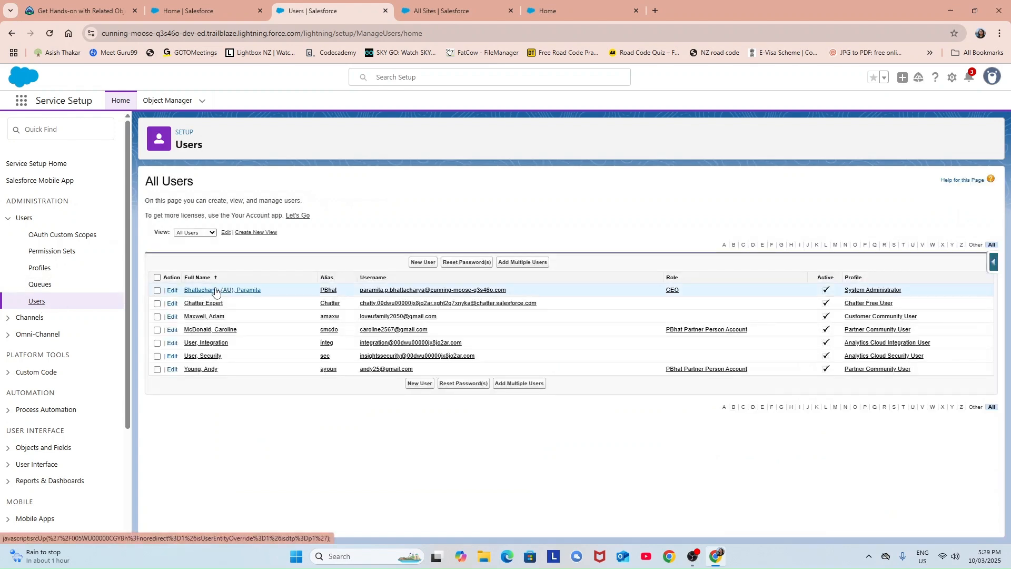
pyautogui.click(215, 290)
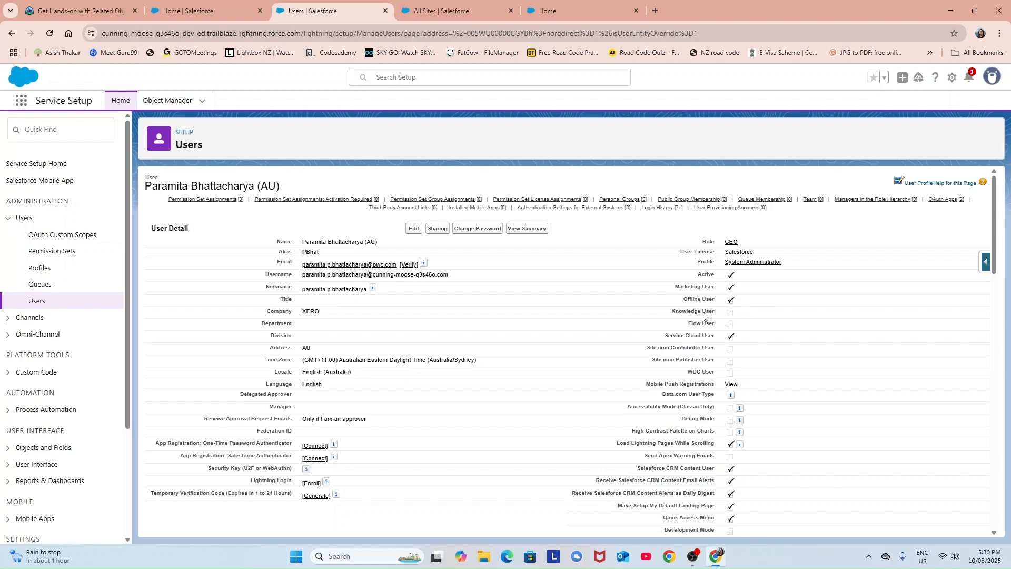
# Open the User Edit form for the System Administrator user.
pyautogui.click(415, 230)
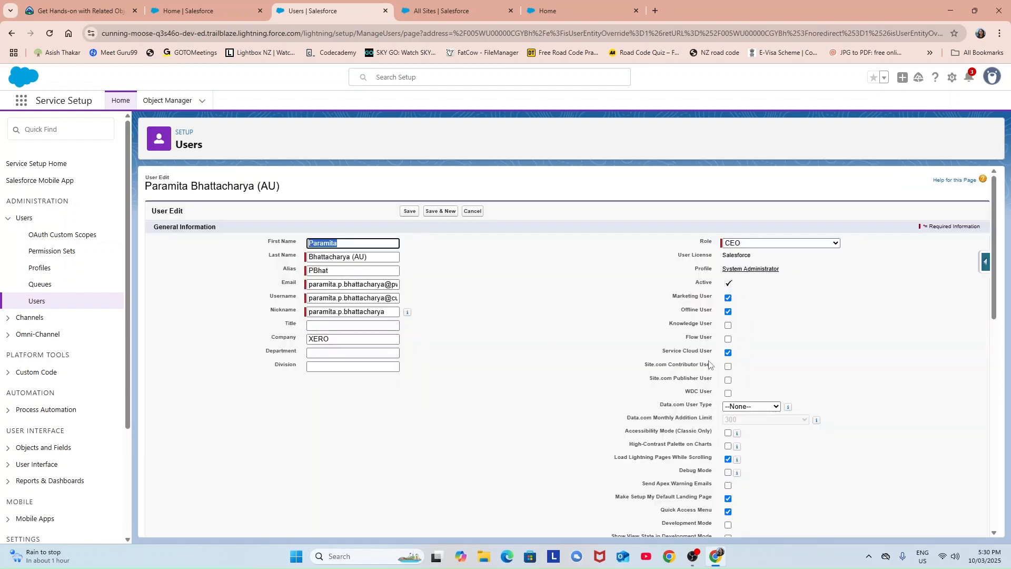
# Tick Knowledge User on the administrator's User Edit form and save the record.
pyautogui.click(727, 326)
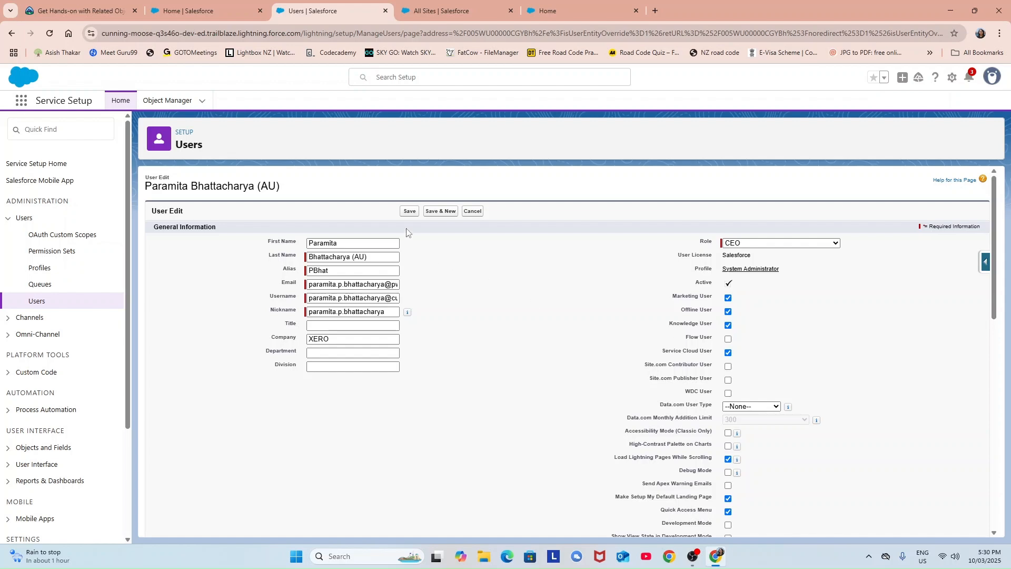
pyautogui.scroll(-3, 448, 438)
pyautogui.scroll(-7, 446, 438)
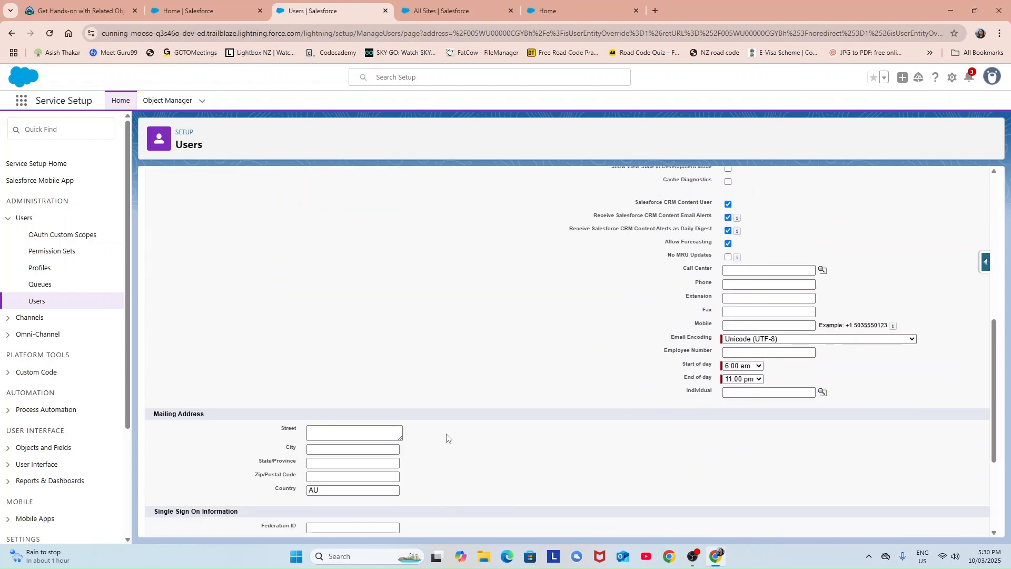
pyautogui.scroll(5, 558, 432)
pyautogui.scroll(-5, 528, 429)
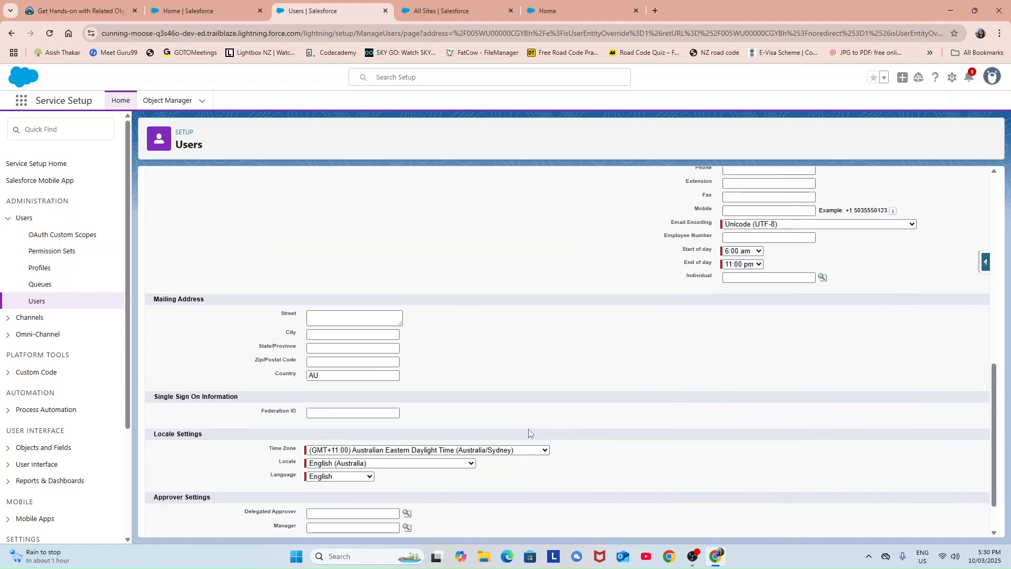
pyautogui.click(413, 523)
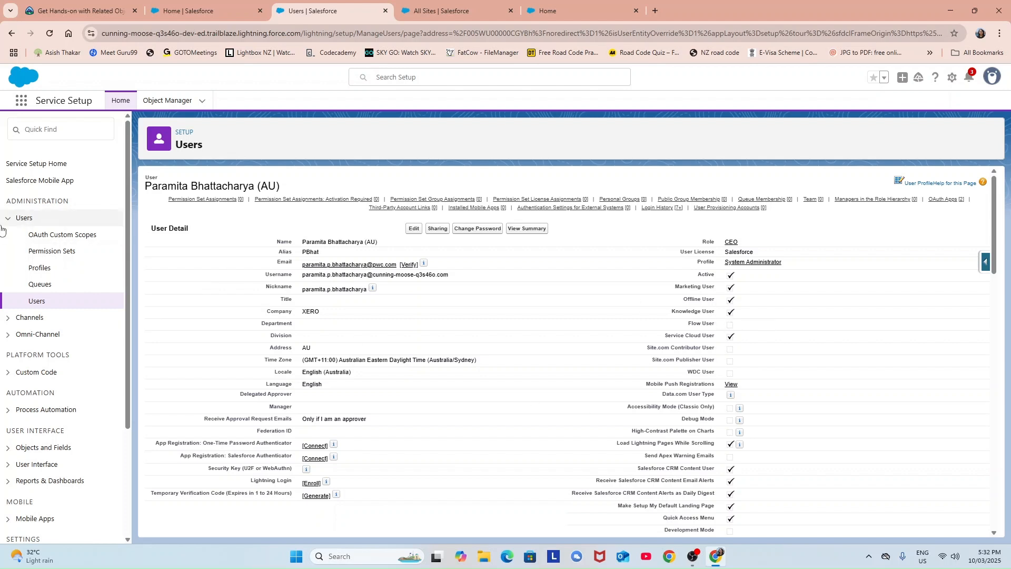
# Launch Service Setup from the gear menu into a fresh tab.
pyautogui.click(73, 132)
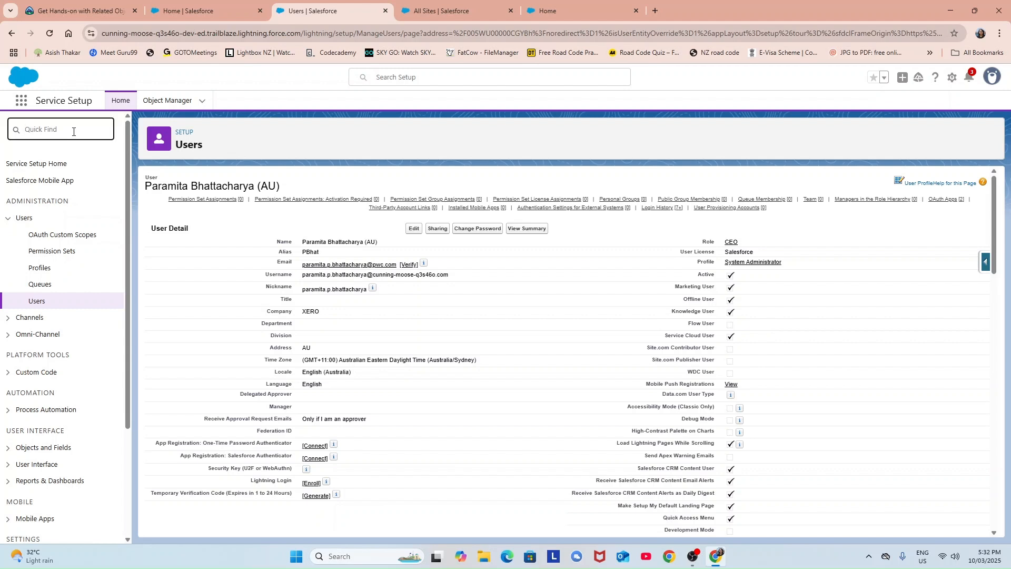
pyautogui.write('x')
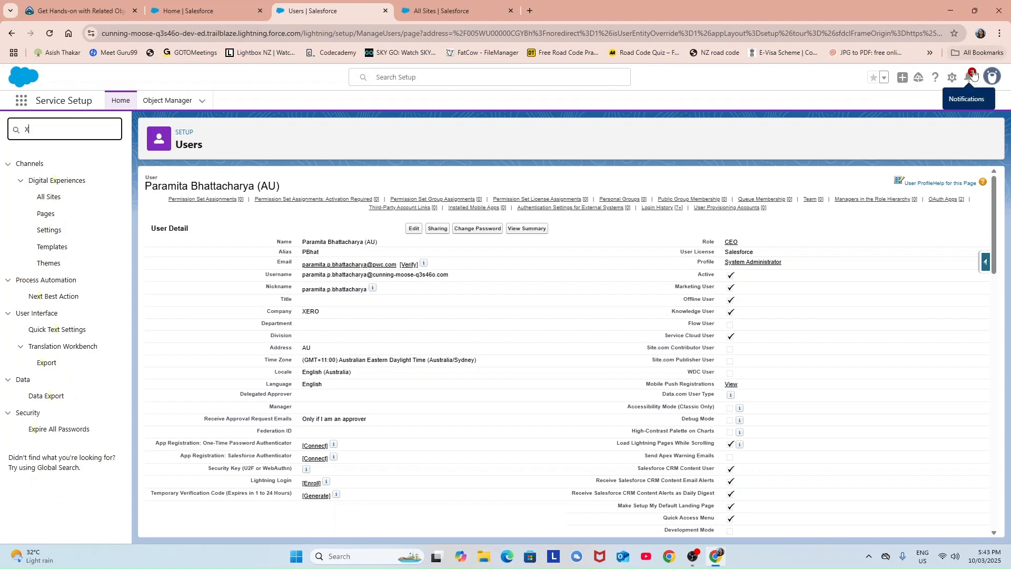
pyautogui.click(951, 77)
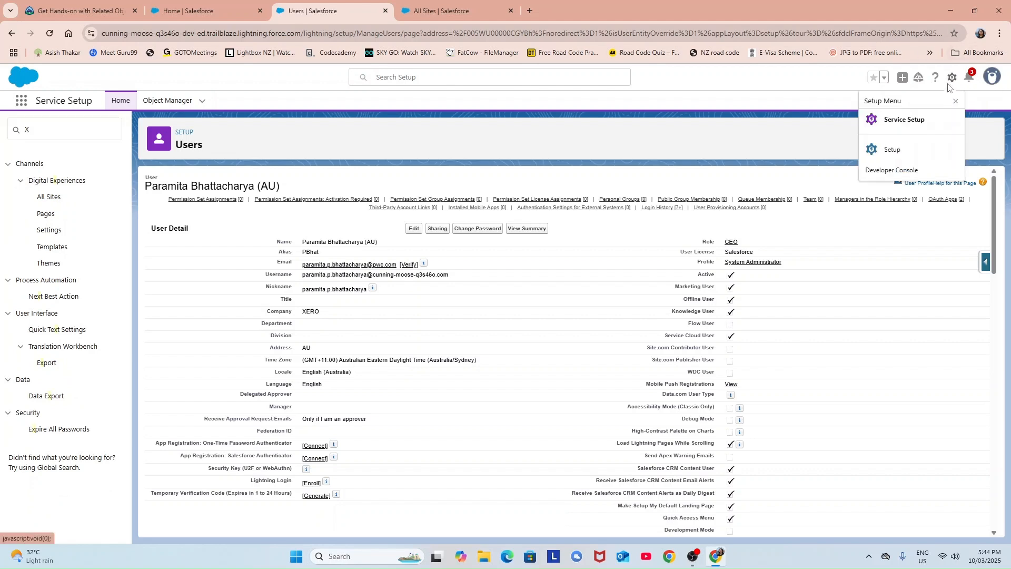
pyautogui.click(907, 120)
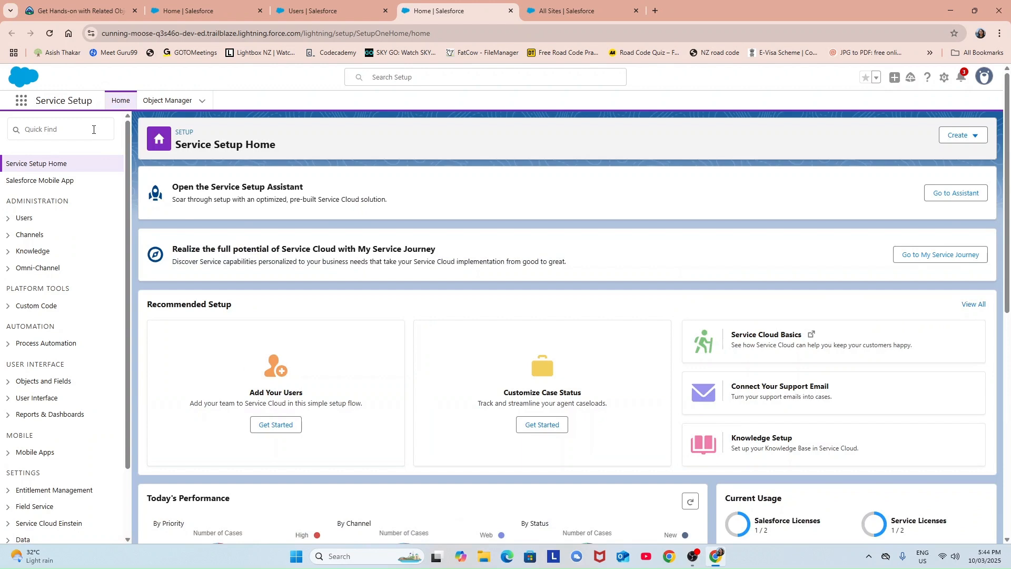
# Search Quick Find for 'know', view Knowledge Settings, then go back to Service Setup Home.
pyautogui.click(94, 128)
pyautogui.write('know')
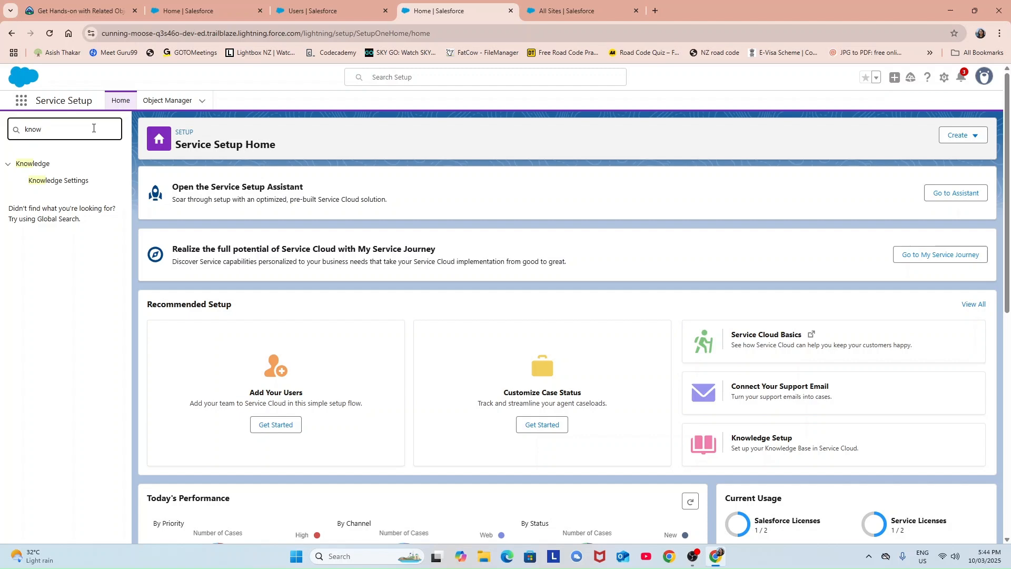
pyautogui.click(59, 182)
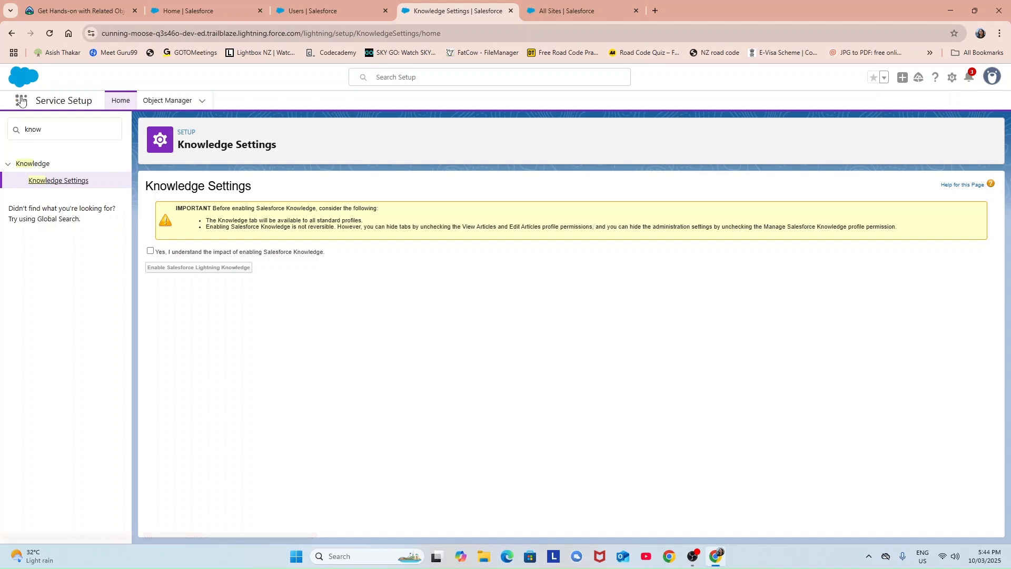
pyautogui.click(10, 33)
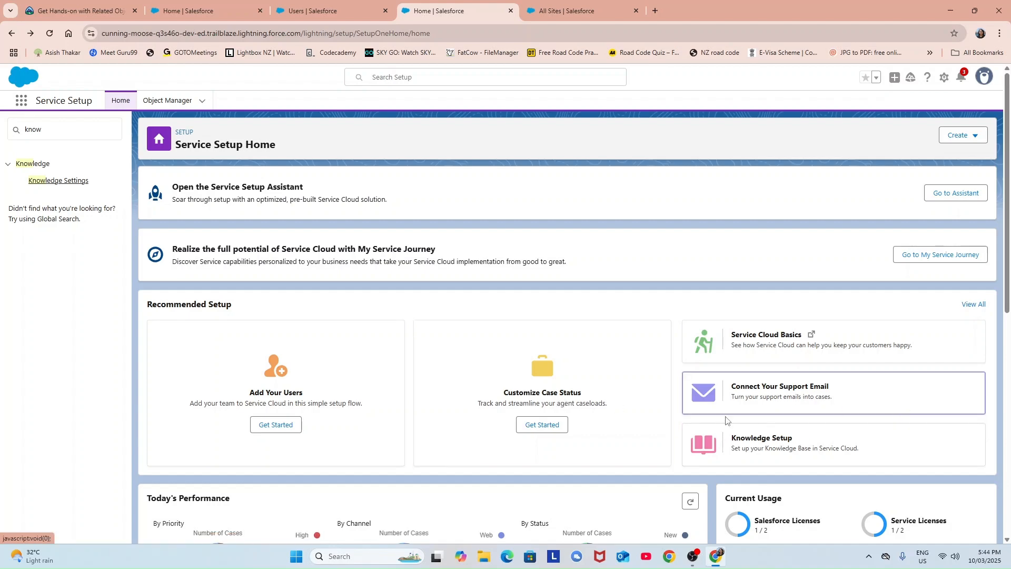
pyautogui.scroll(-2, 900, 410)
# Dismiss the Game Pass notification and launch Knowledge Setup from Recommended Setup.
pyautogui.scroll(2, 596, 324)
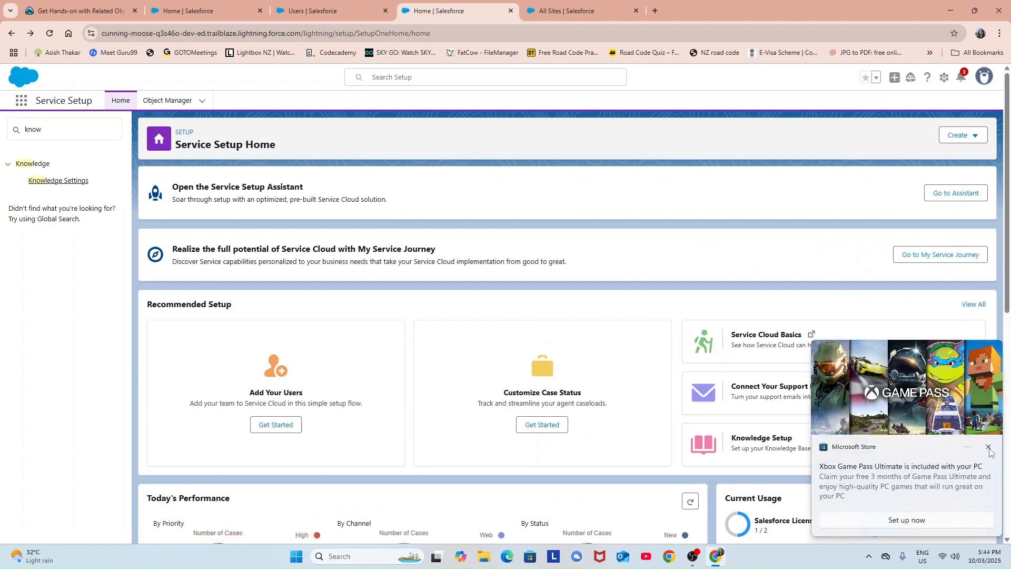
pyautogui.click(989, 447)
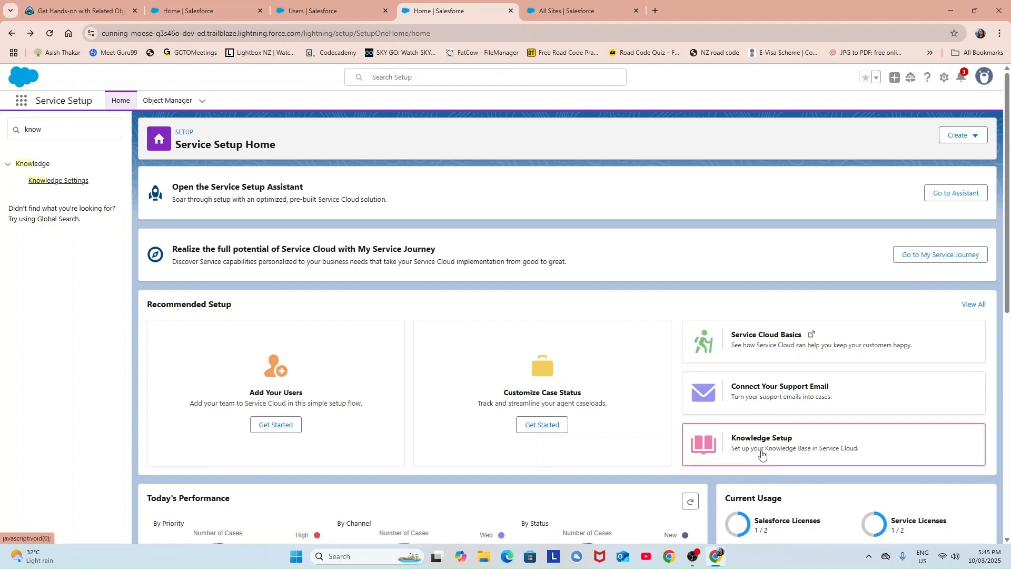
pyautogui.scroll(-1, 781, 447)
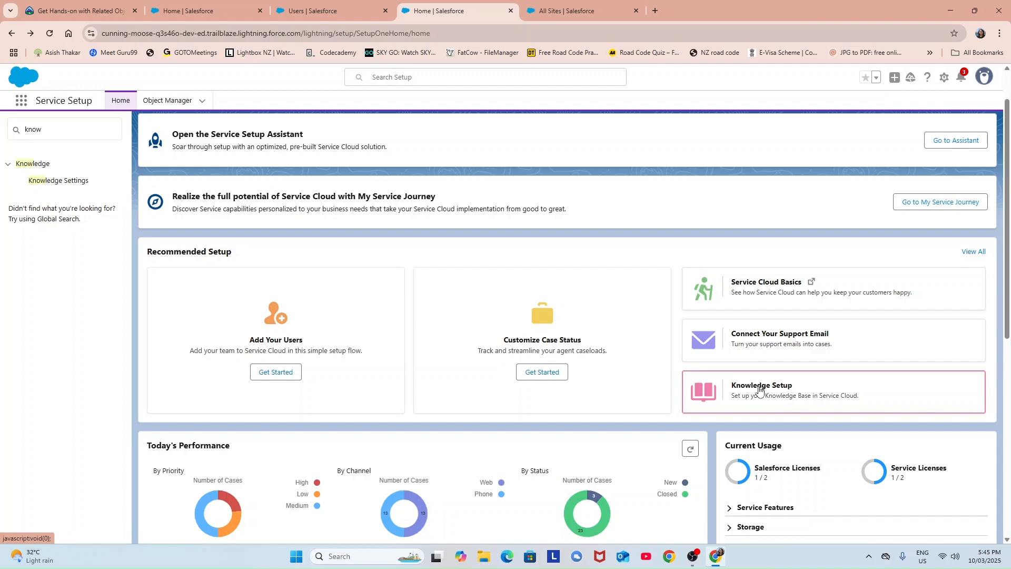
pyautogui.click(821, 399)
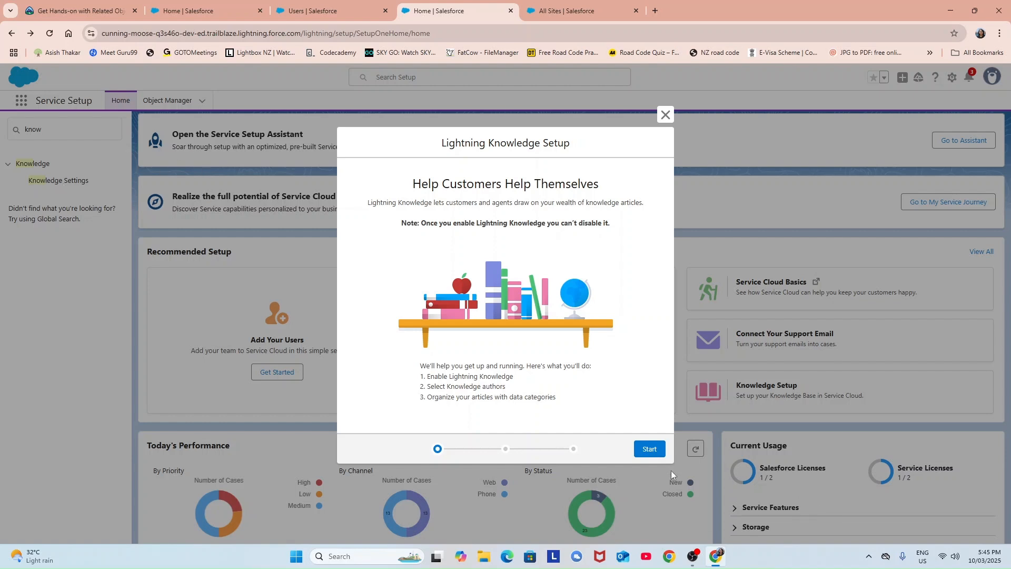
# Start Lightning Knowledge Setup and confirm both users as Knowledge authors.
pyautogui.click(653, 451)
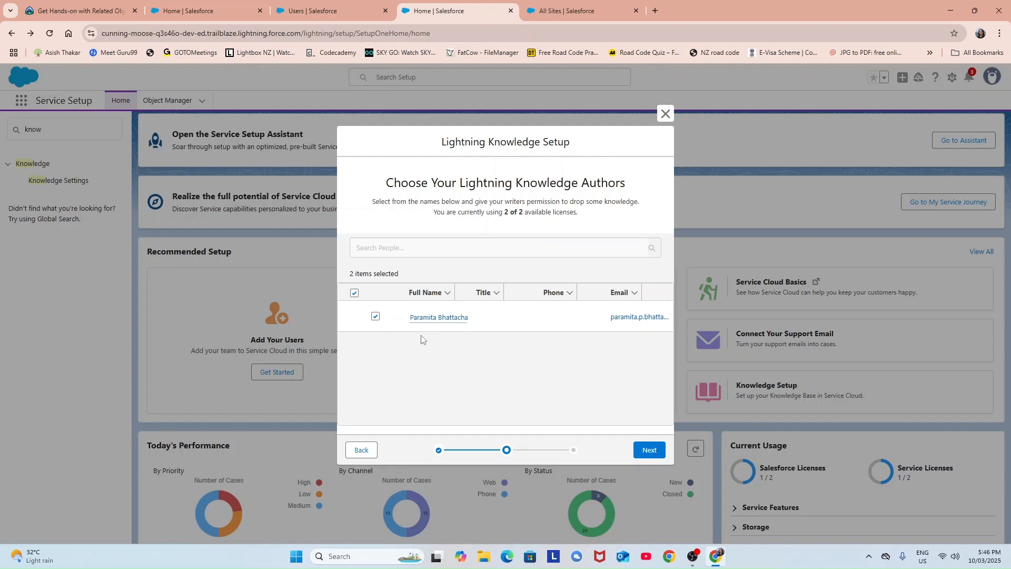
pyautogui.click(655, 453)
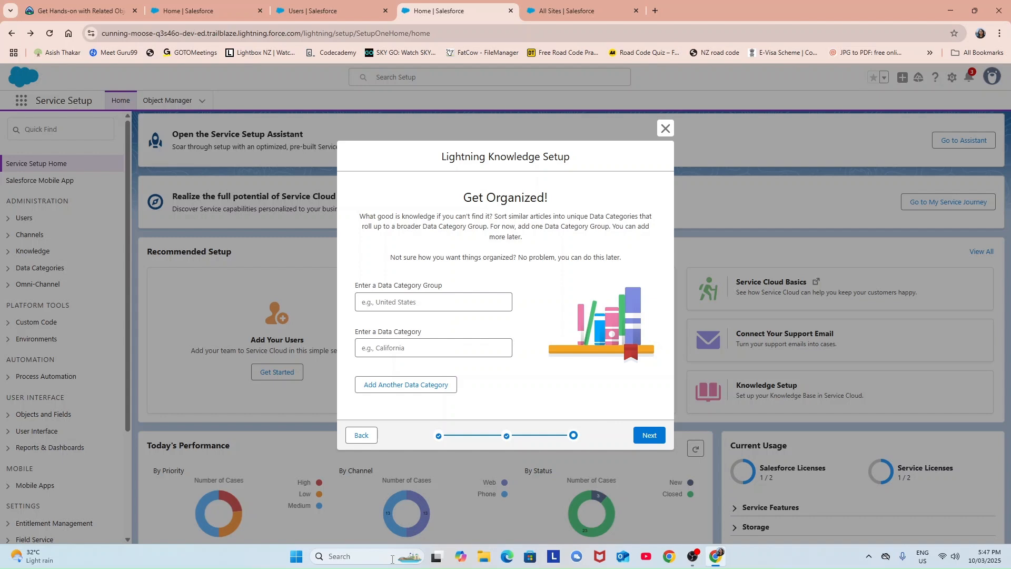
# Complete the 'Data Category Group:' heading and number CustomerData and PartnersData beneath it.
pyautogui.hotkey('alt', 'Tab')
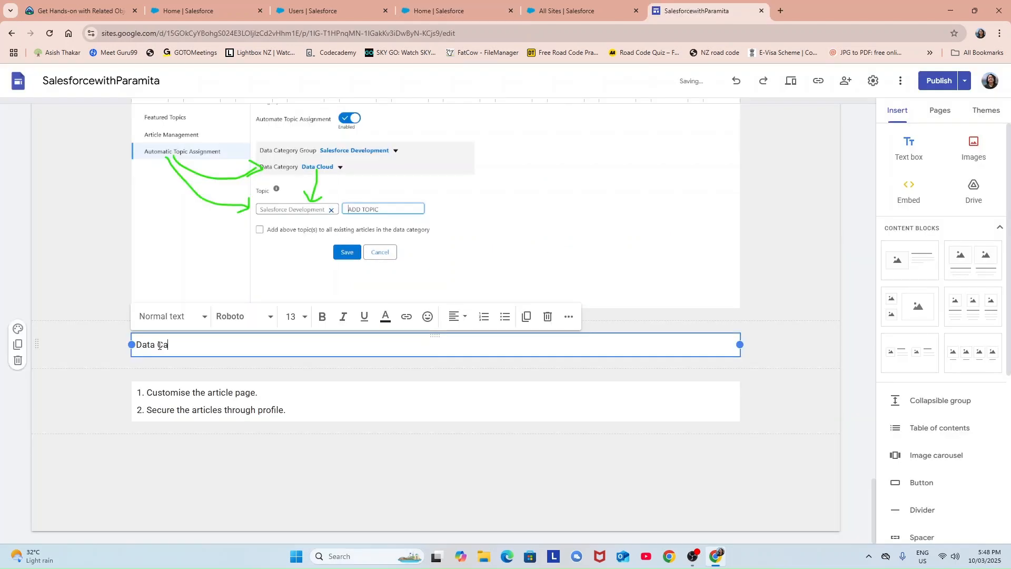
pyautogui.write('tegory Group:')
pyautogui.press('Return')
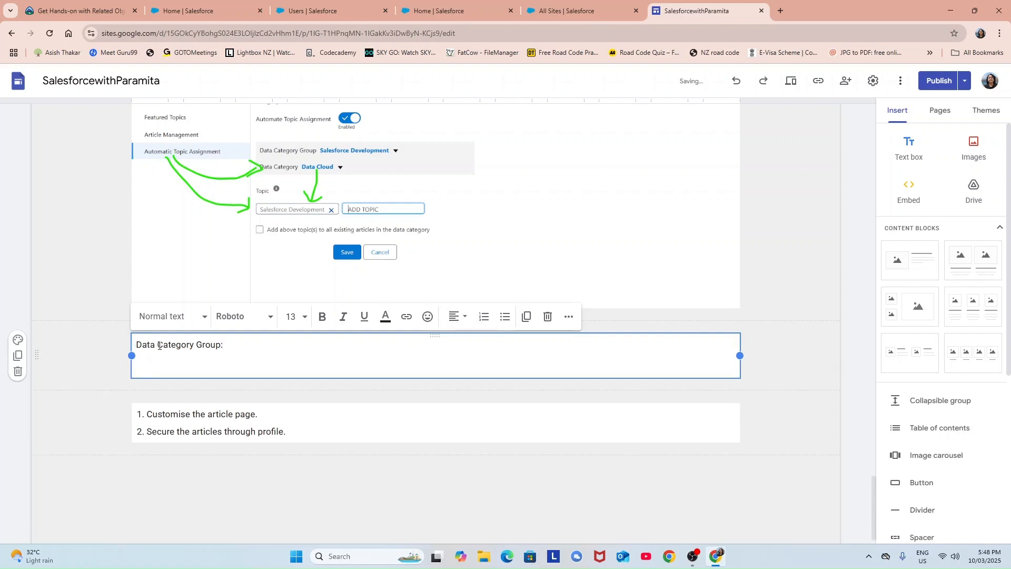
pyautogui.write('1. ')
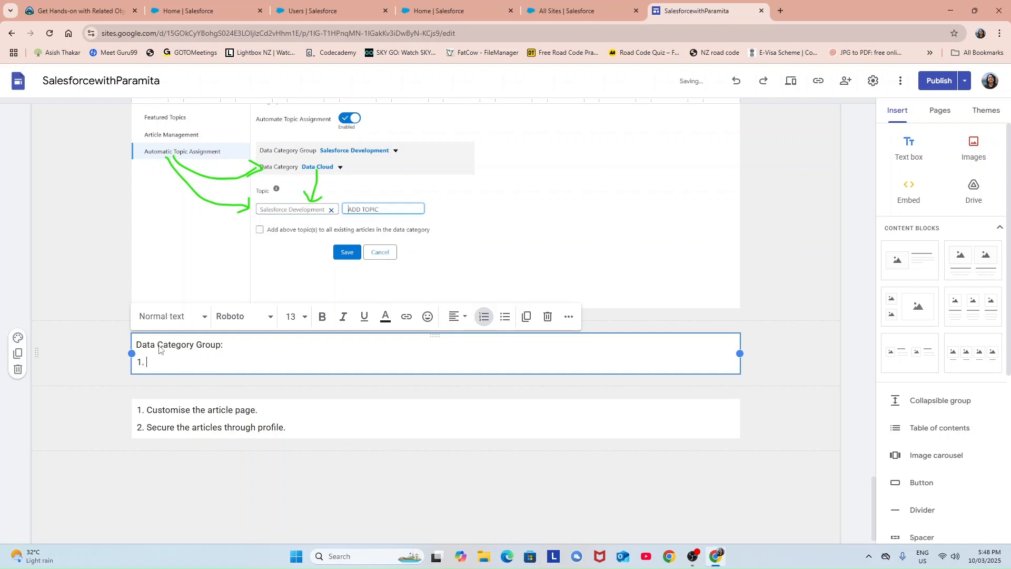
pyautogui.write('CustomerData')
pyautogui.press('Return')
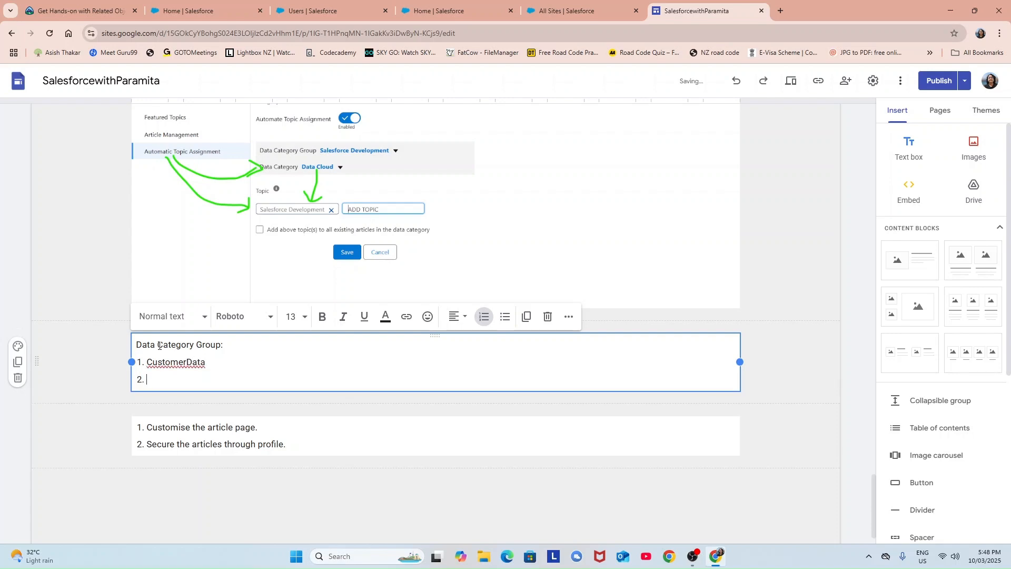
pyautogui.write('PartnersData')
# Under 'CustomerData:', add an indented 'Data Categories:' line bulleting Customer Support and Pricing.
pyautogui.click(217, 362)
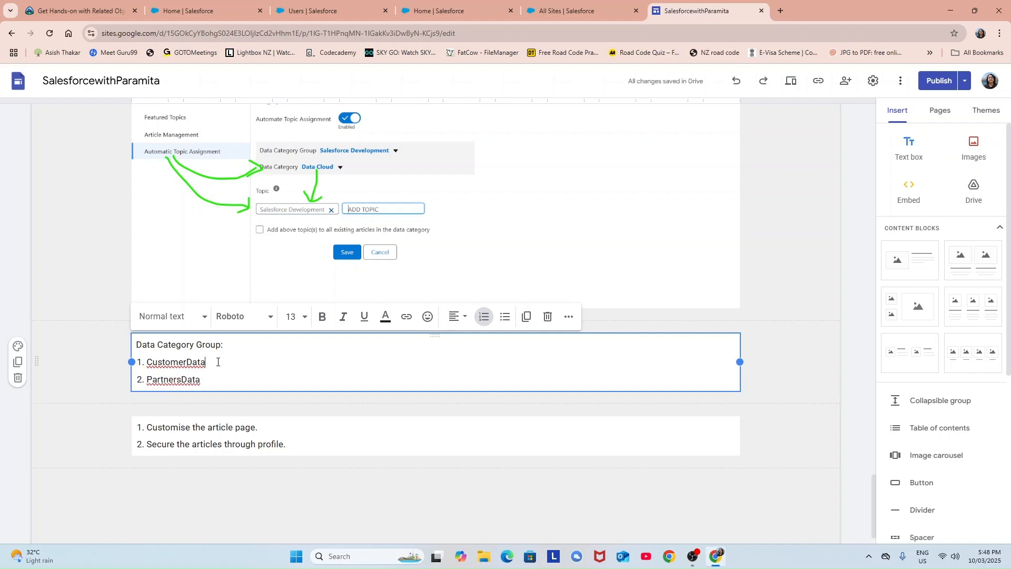
pyautogui.write(':')
pyautogui.press('Return')
pyautogui.press('BackSpace')
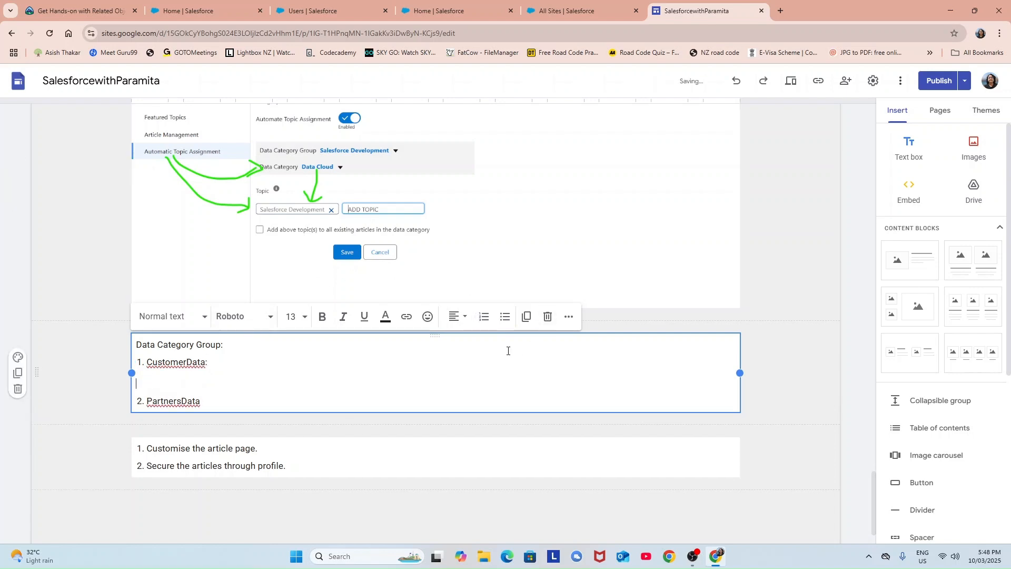
pyautogui.click(505, 317)
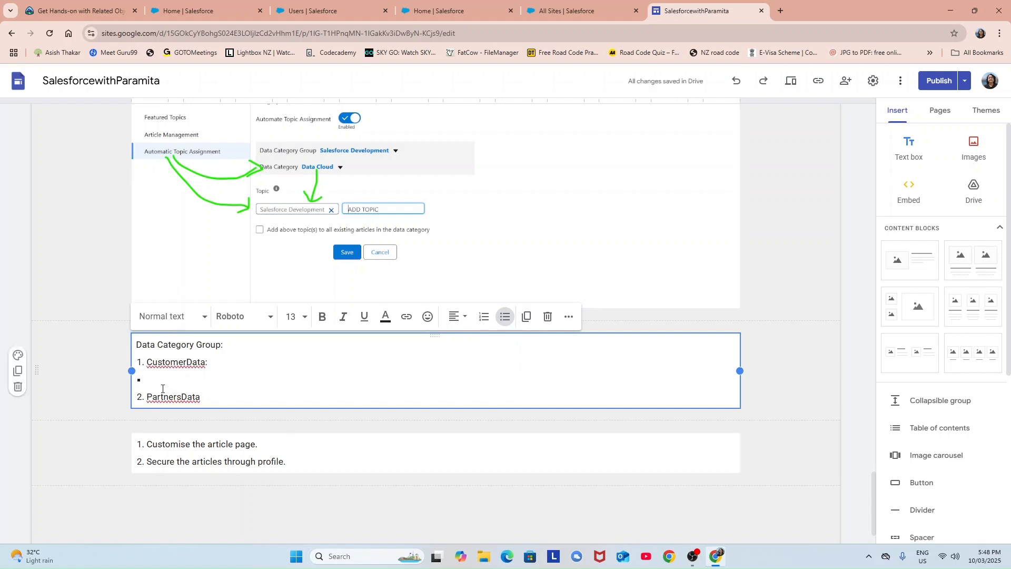
pyautogui.click(217, 361)
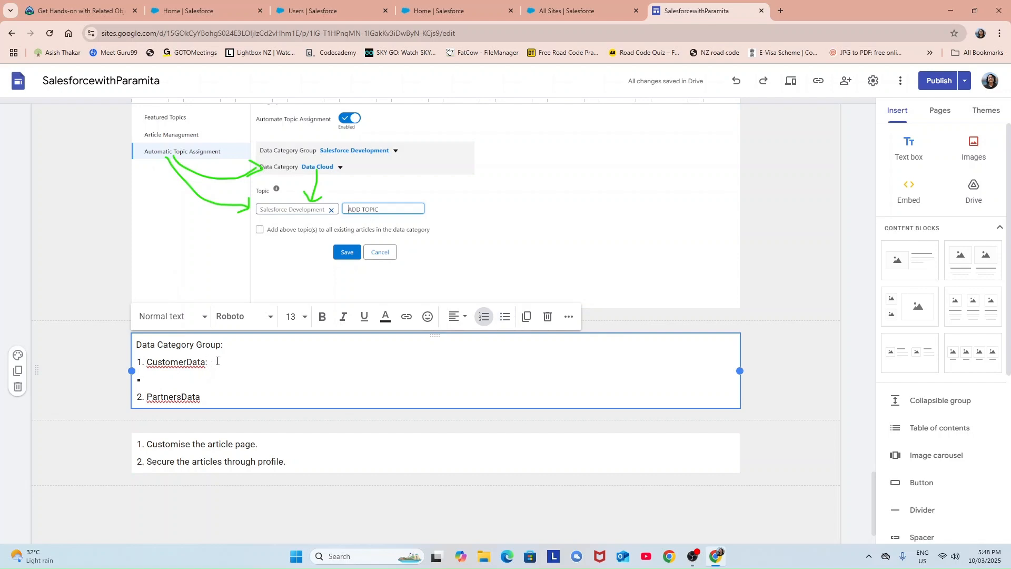
pyautogui.press('Return')
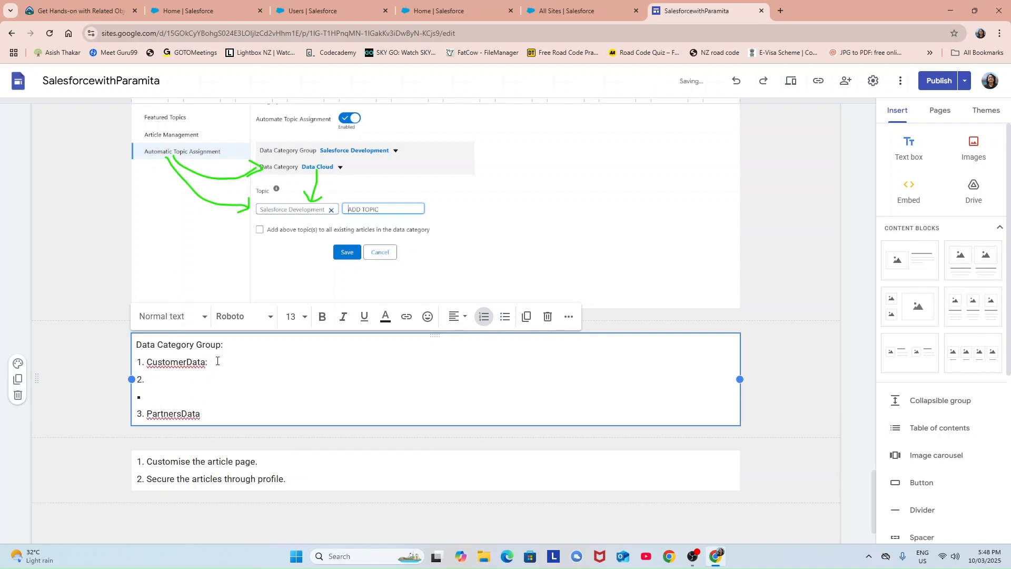
pyautogui.press('BackSpace')
pyautogui.write('Da')
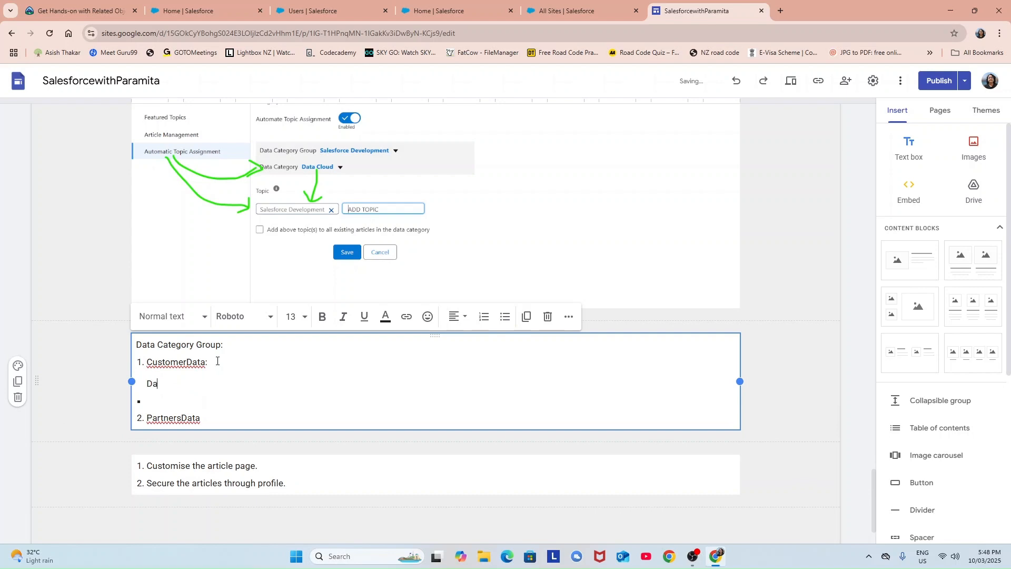
pyautogui.write('ta Category')
pyautogui.press('BackSpace')
pyautogui.write('ies: ')
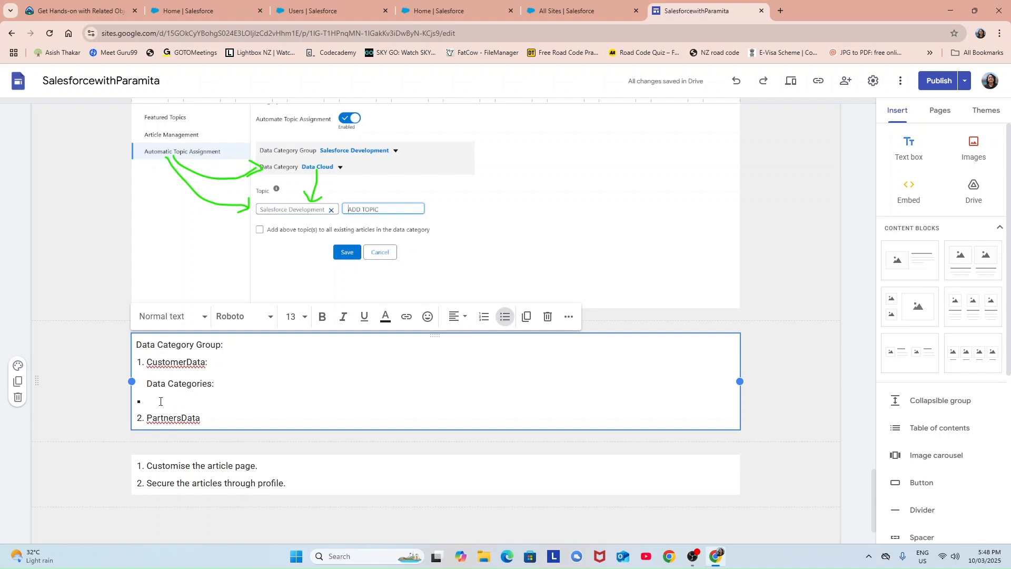
pyautogui.write('Customer Support')
pyautogui.press('Return')
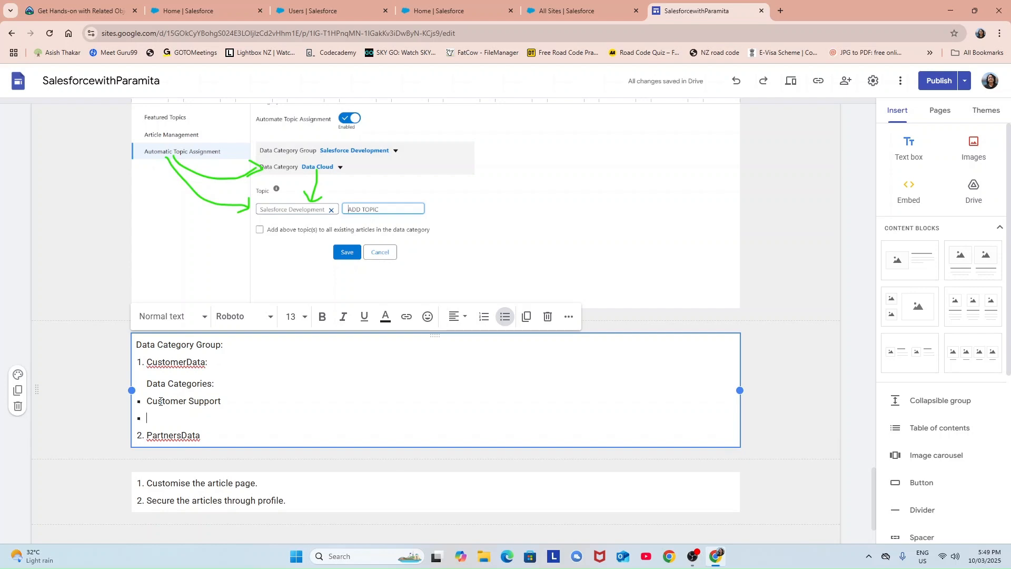
pyautogui.write('Pricing')
pyautogui.scroll(-1, 210, 421)
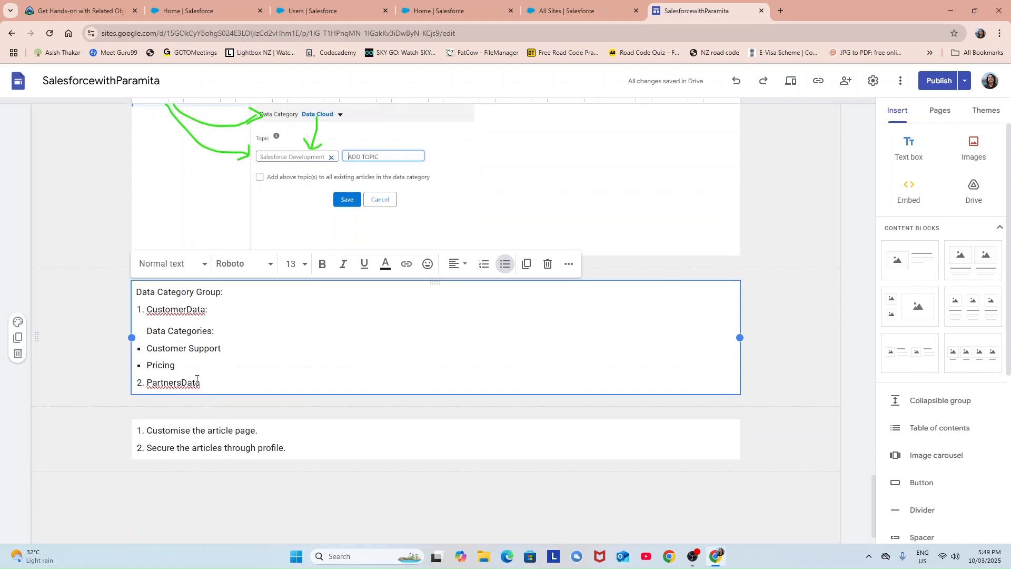
# Add a colon after PartnersData and bullet Partner Support and Payment beneath it.
pyautogui.click(209, 383)
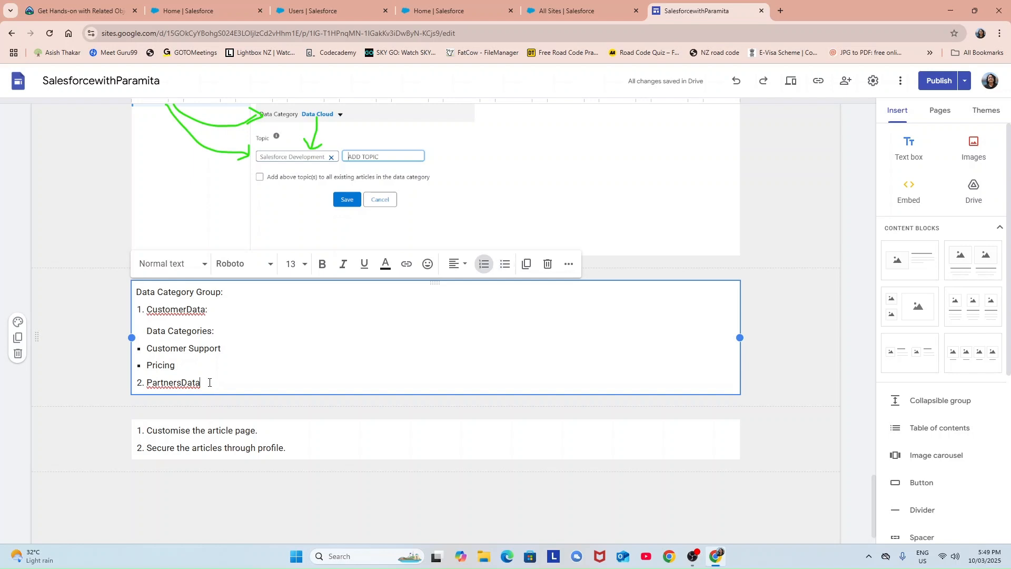
pyautogui.write(':')
pyautogui.press('Return')
pyautogui.press('Return')
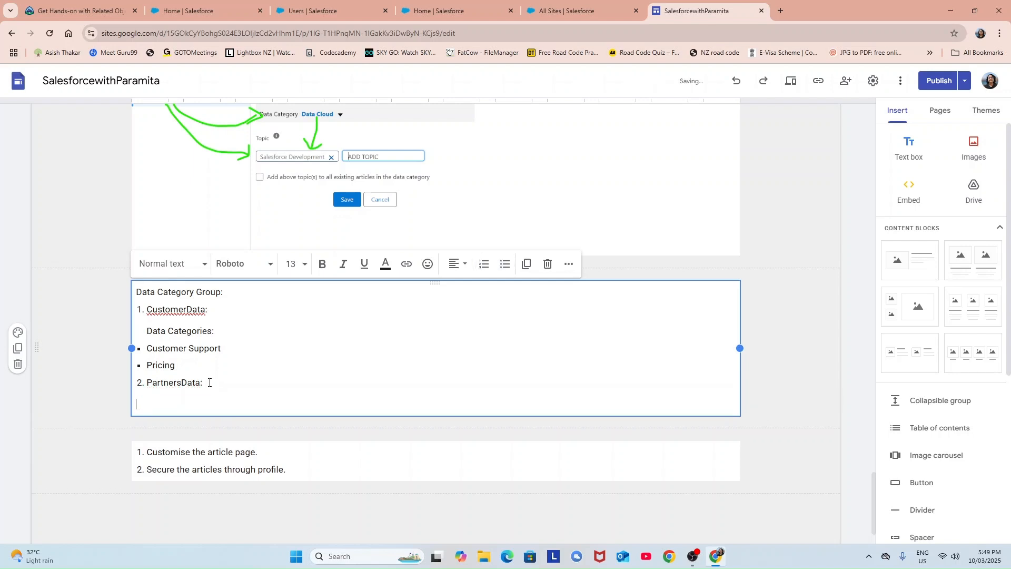
pyautogui.click(504, 264)
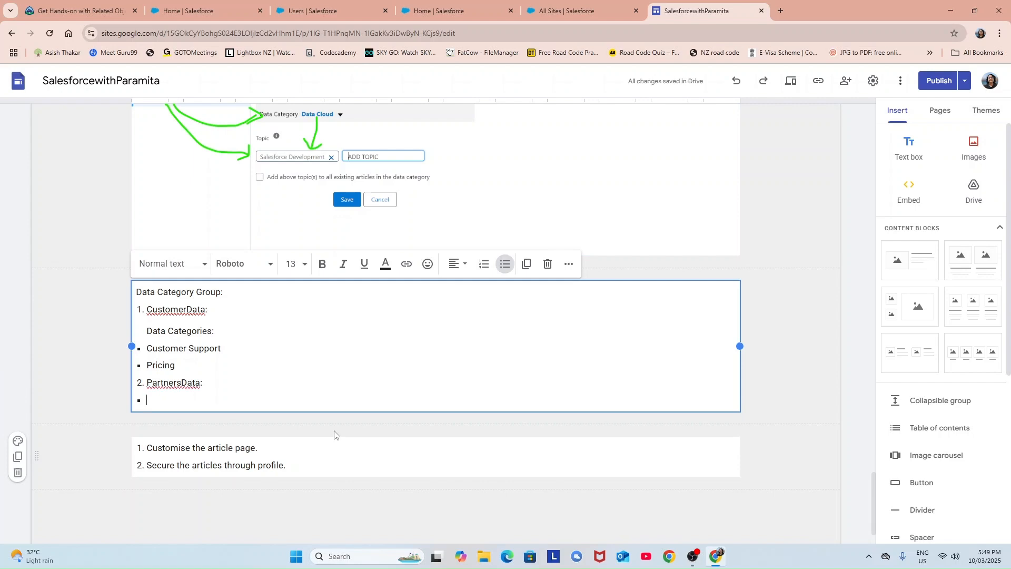
pyautogui.write('Partner Support')
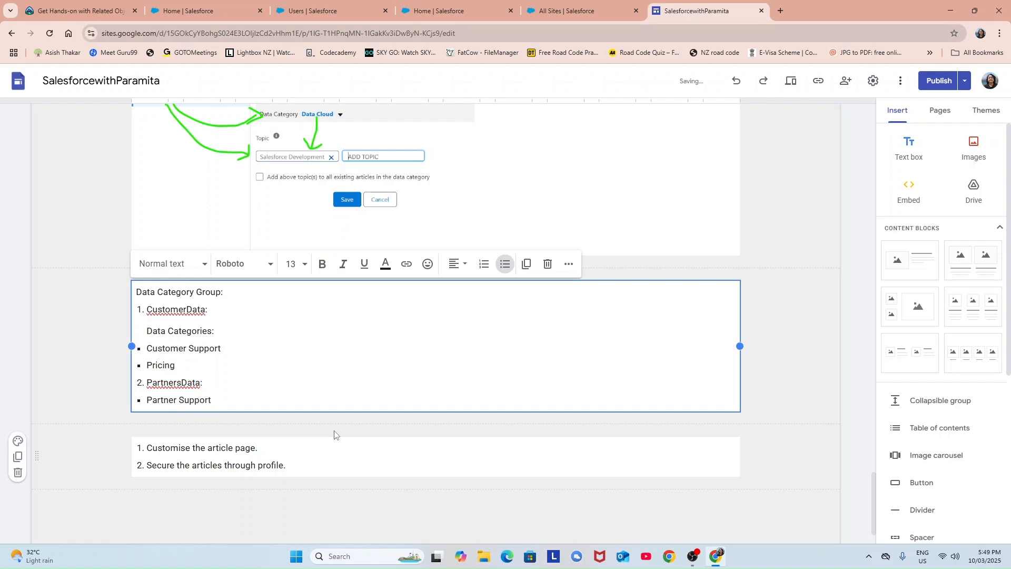
pyautogui.press('Return')
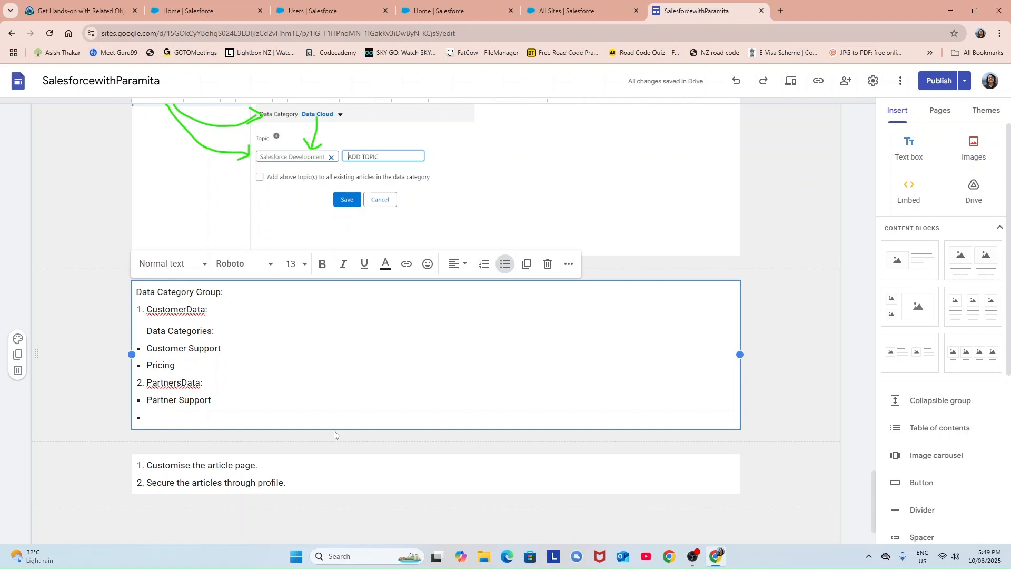
pyautogui.write('Booking')
pyautogui.press('BackSpace')
pyautogui.press('BackSpace')
pyautogui.press('BackSpace')
pyautogui.press('BackSpace')
pyautogui.press('BackSpace')
pyautogui.press('BackSpace')
pyautogui.press('BackSpace')
pyautogui.write('Payment')
# Bold the 'CustomerData:' and 'PartnersData:' labels, then return to Salesforce's Get Organized step.
pyautogui.scroll(-2, 358, 315)
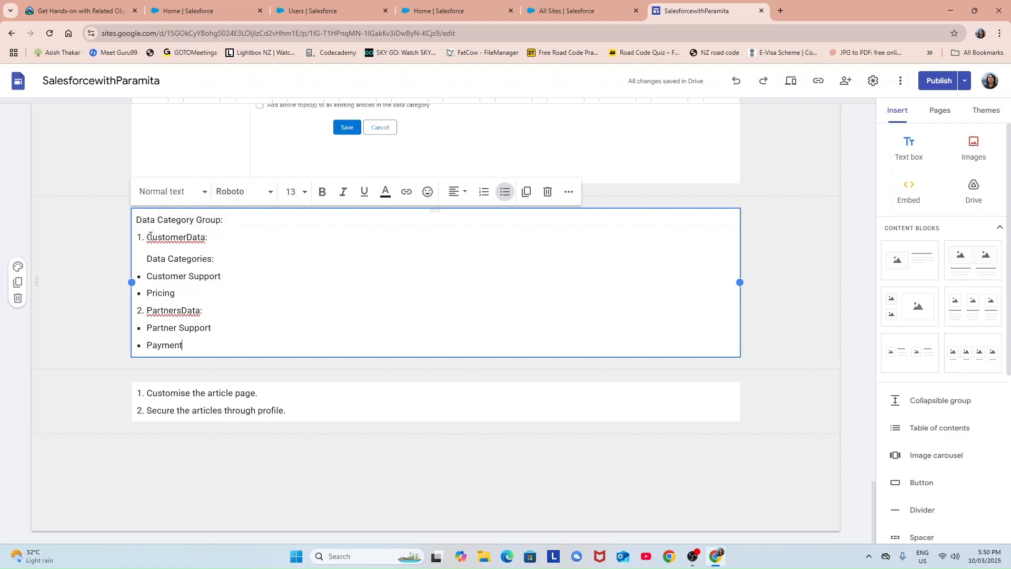
pyautogui.moveTo(150, 241); pyautogui.dragTo(288, 240)
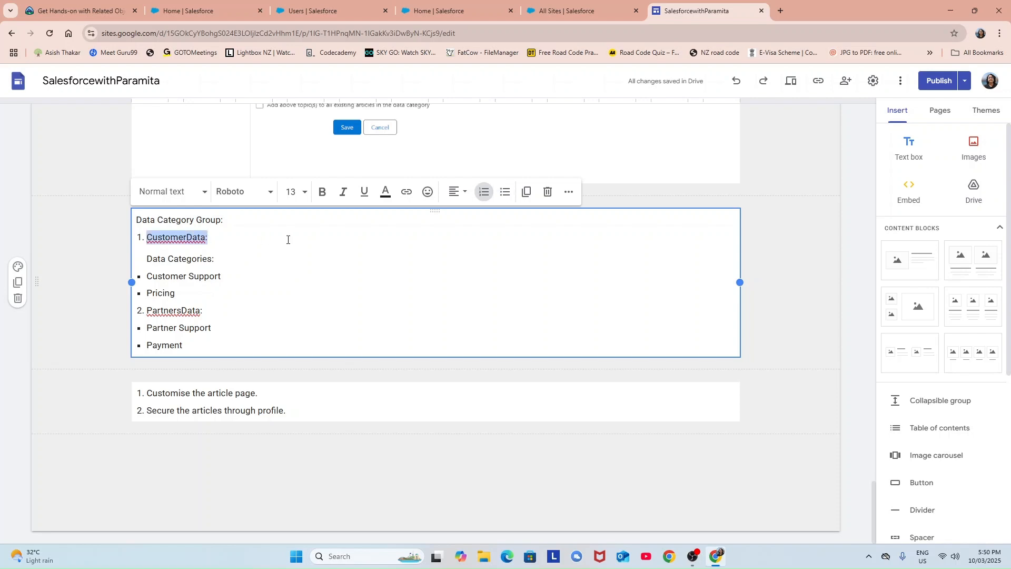
pyautogui.hotkey('ctrl', 'b')
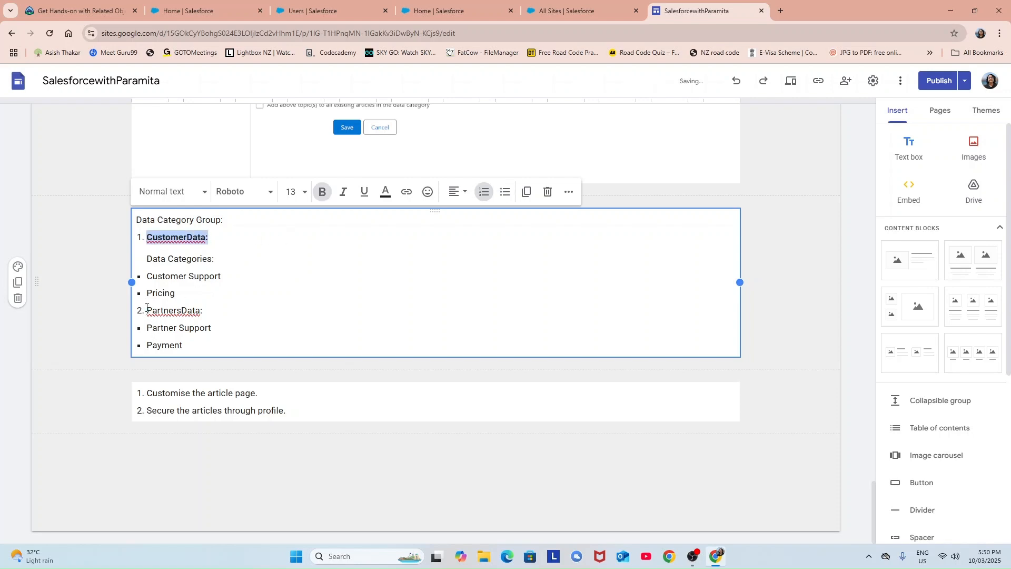
pyautogui.moveTo(147, 311); pyautogui.dragTo(203, 311)
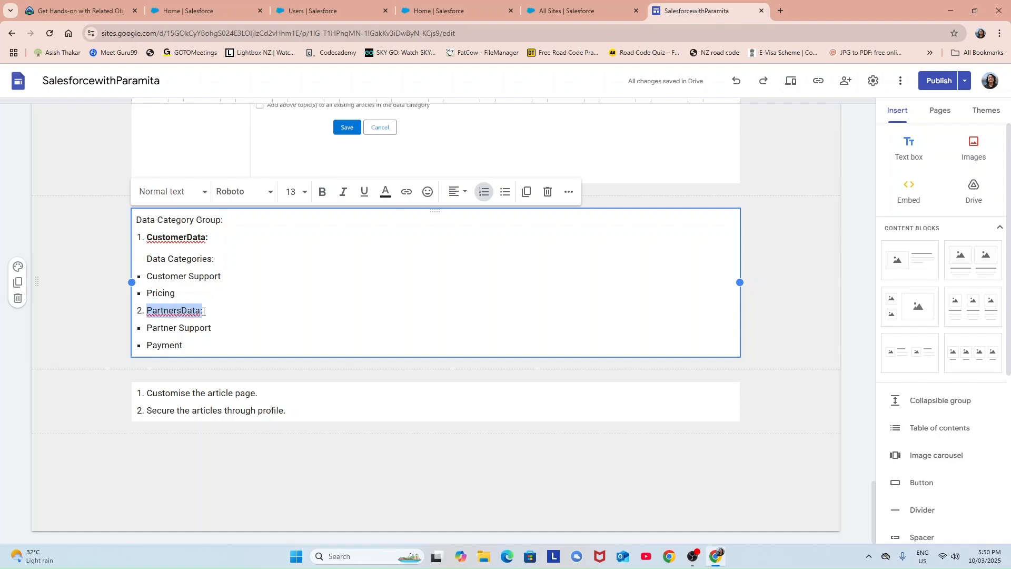
pyautogui.hotkey('ctrl', 'b')
pyautogui.click(258, 310)
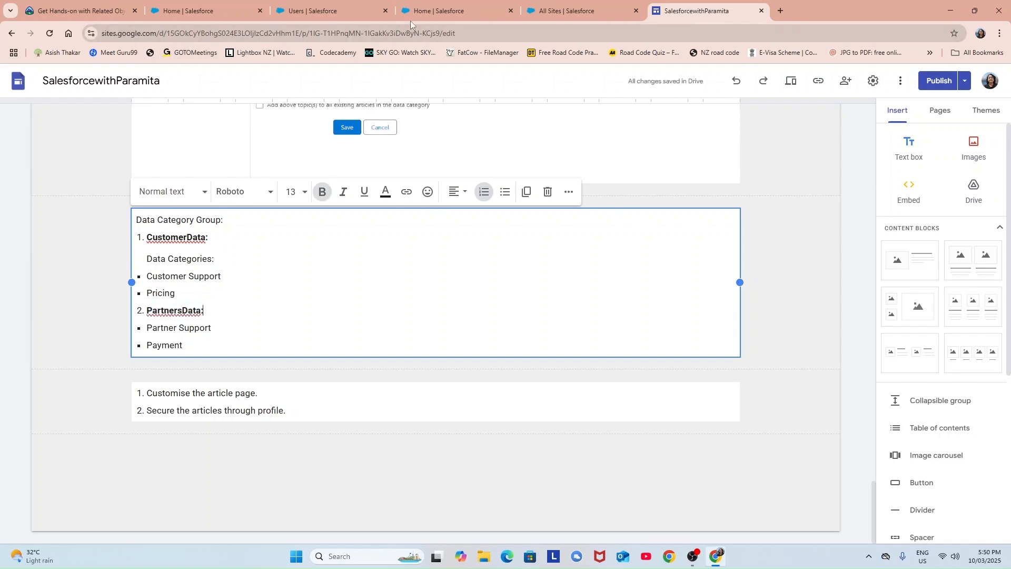
pyautogui.click(463, 11)
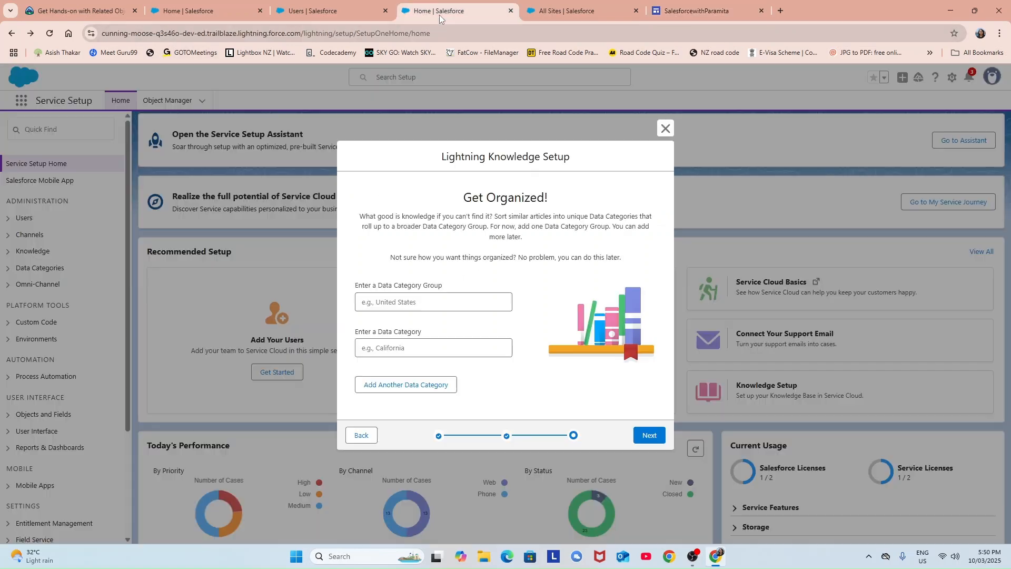
# Name the new data category group CustomerData.
pyautogui.click(390, 301)
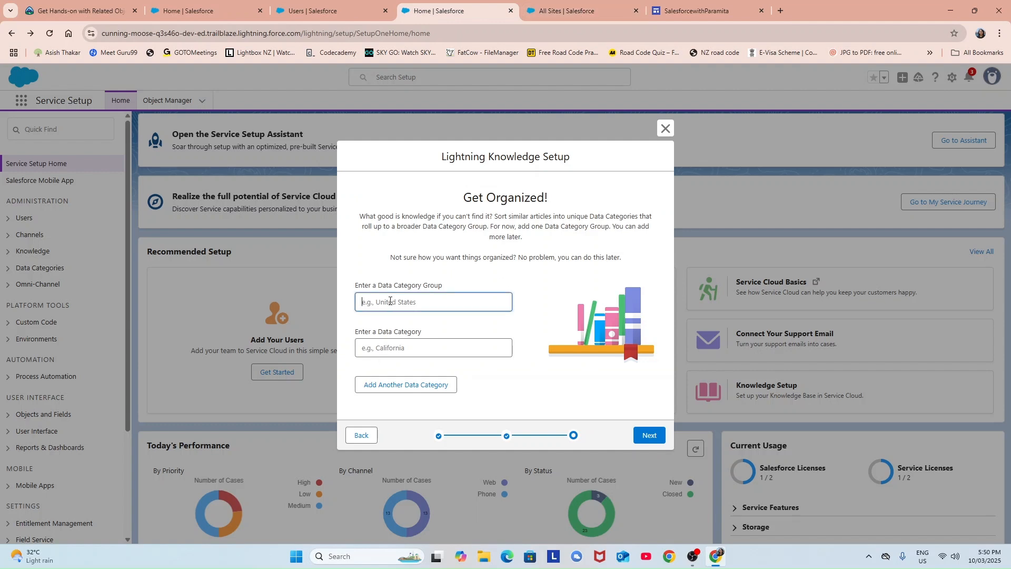
pyautogui.write('CustomerData')
pyautogui.click(380, 349)
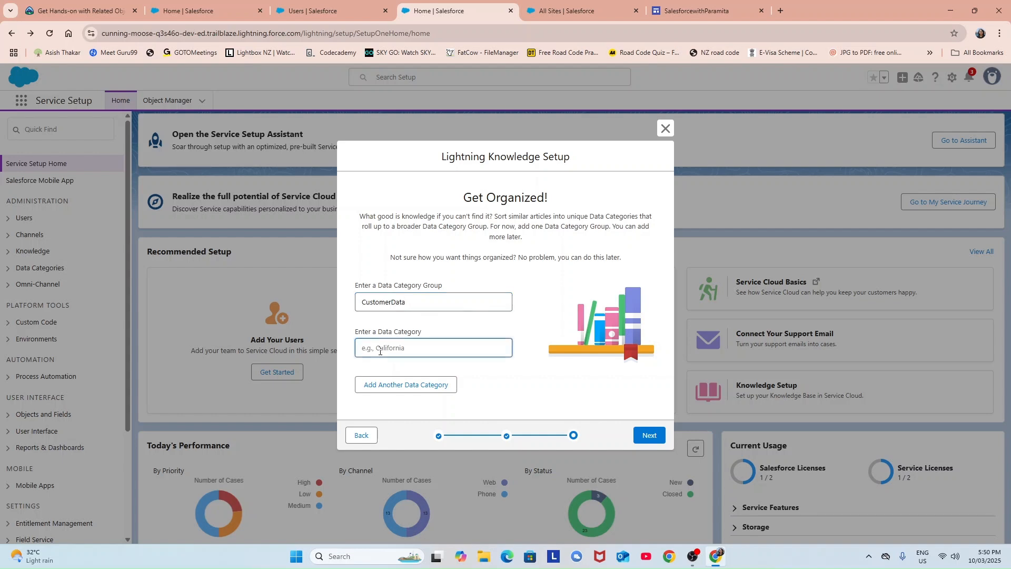
# Add Customer Support and Pricing as data categories and continue to the last setup step.
pyautogui.click(690, 11)
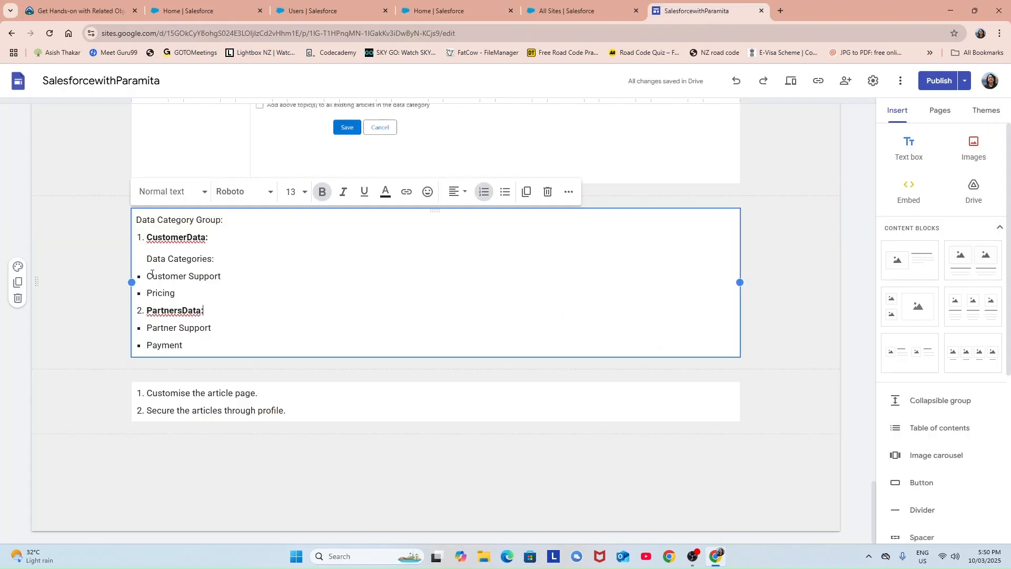
pyautogui.moveTo(148, 276); pyautogui.dragTo(260, 276)
pyautogui.hotkey('ctrl', 'c')
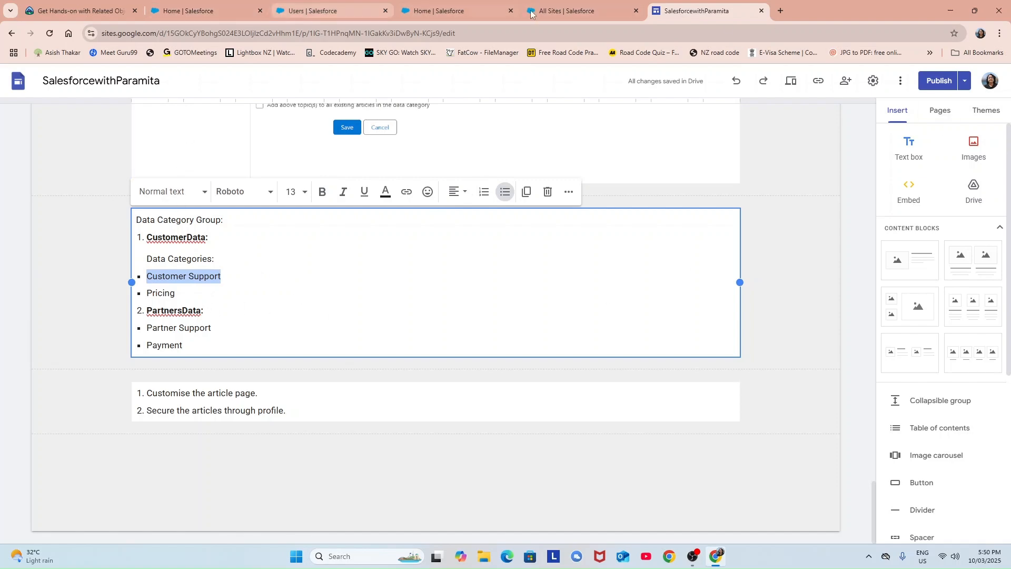
pyautogui.click(558, 11)
pyautogui.click(445, 10)
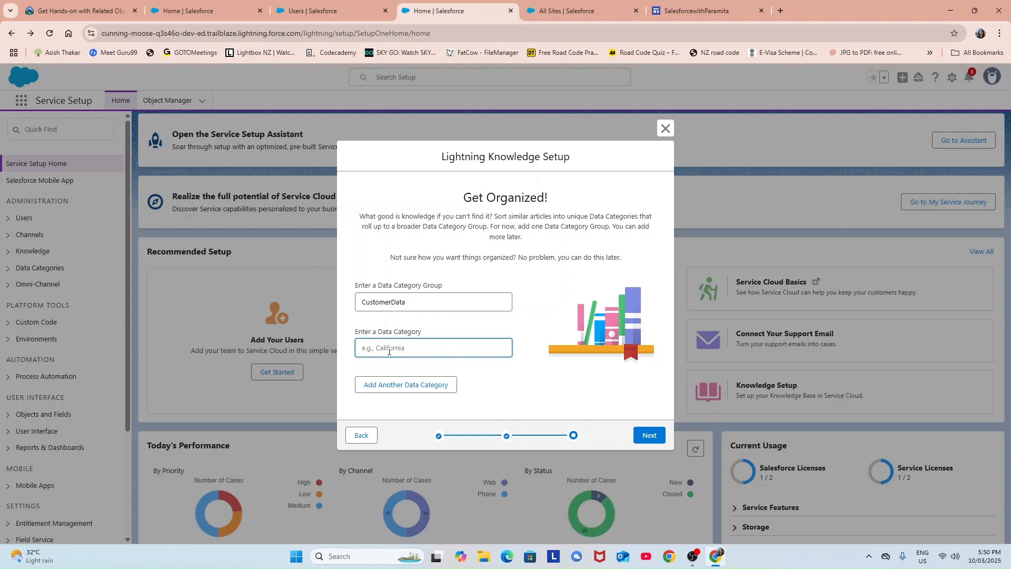
pyautogui.hotkey('ctrl', 'v')
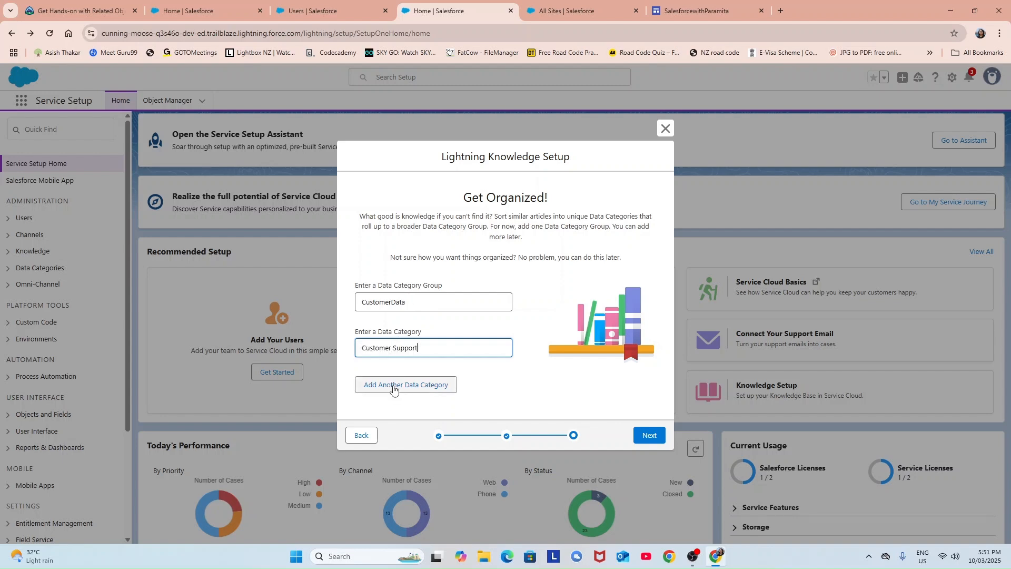
pyautogui.click(392, 388)
pyautogui.click(383, 365)
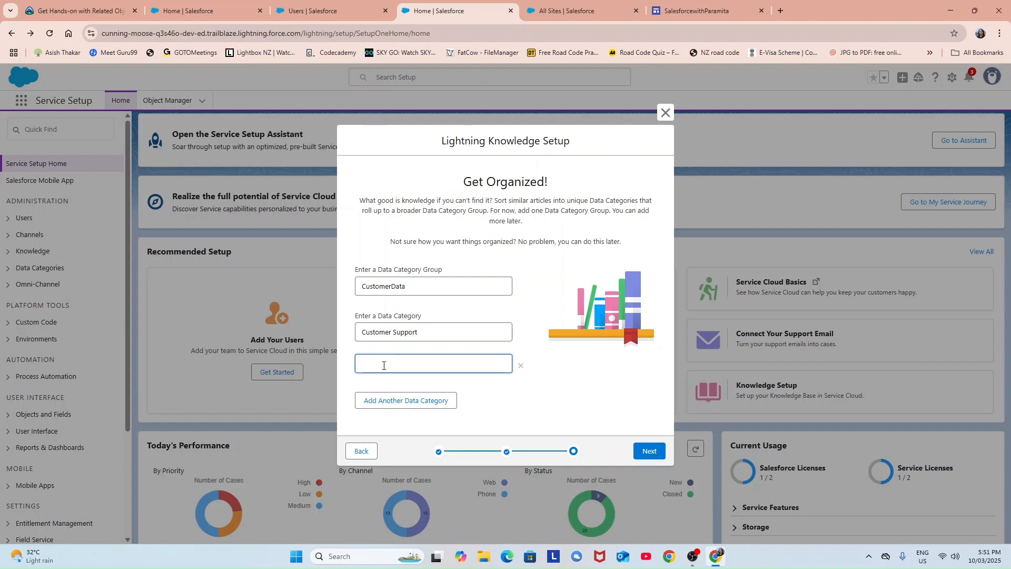
pyautogui.write('Pri')
pyautogui.write('cing')
pyautogui.click(445, 285)
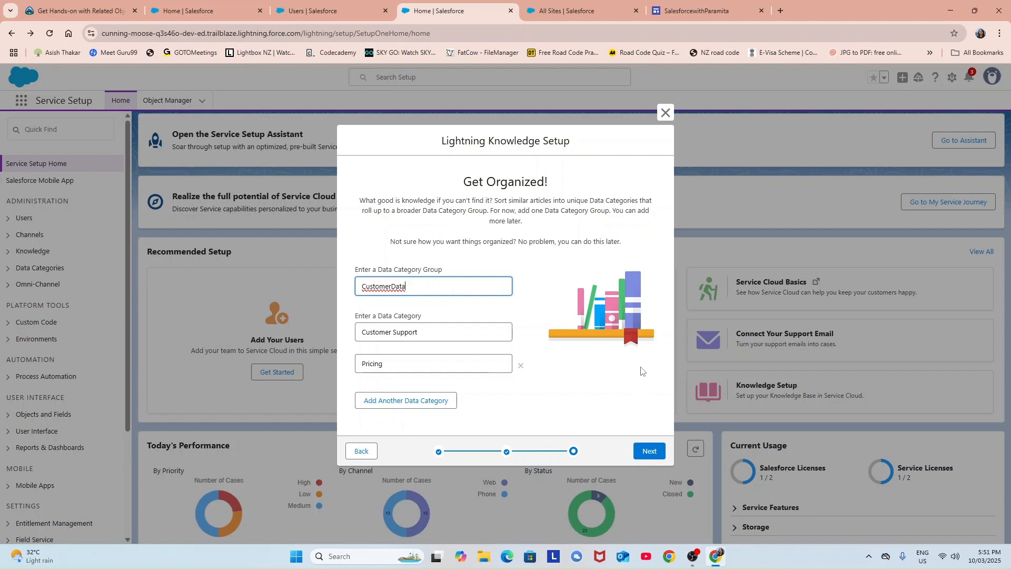
pyautogui.click(655, 455)
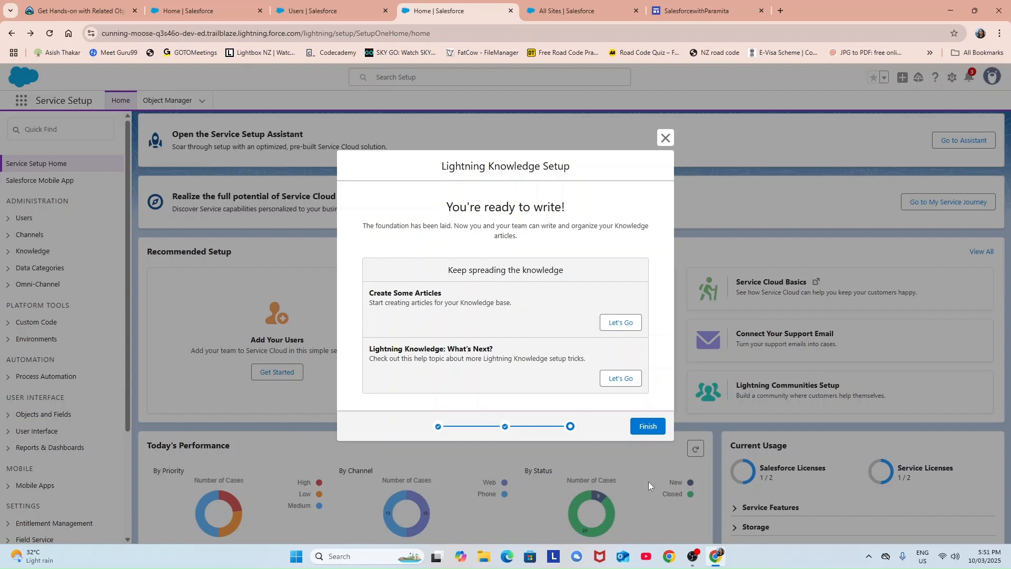
# Finish the Knowledge setup and filter the Setup Quick Find by 'data'.
pyautogui.click(647, 427)
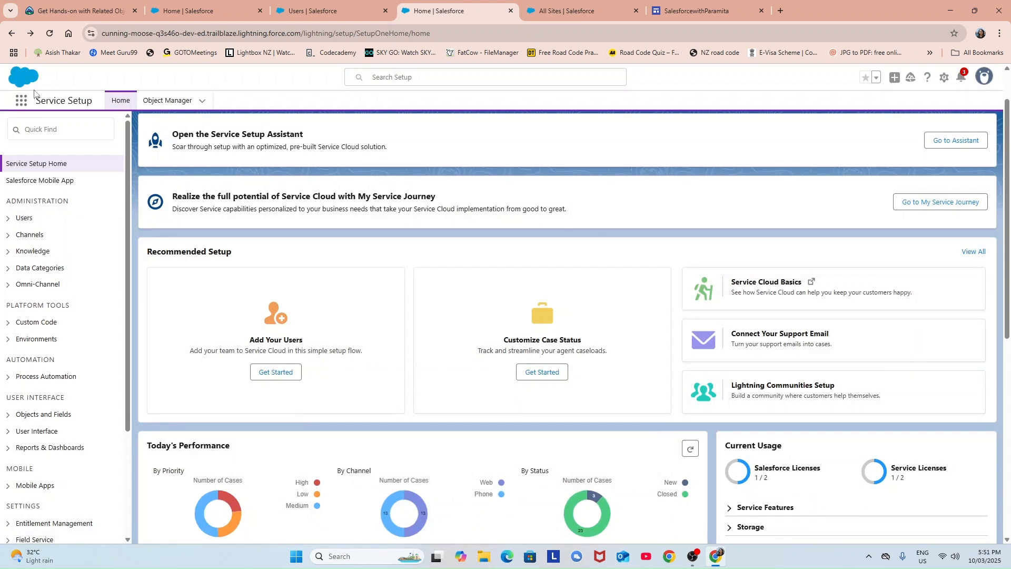
pyautogui.click(78, 138)
pyautogui.write('data')
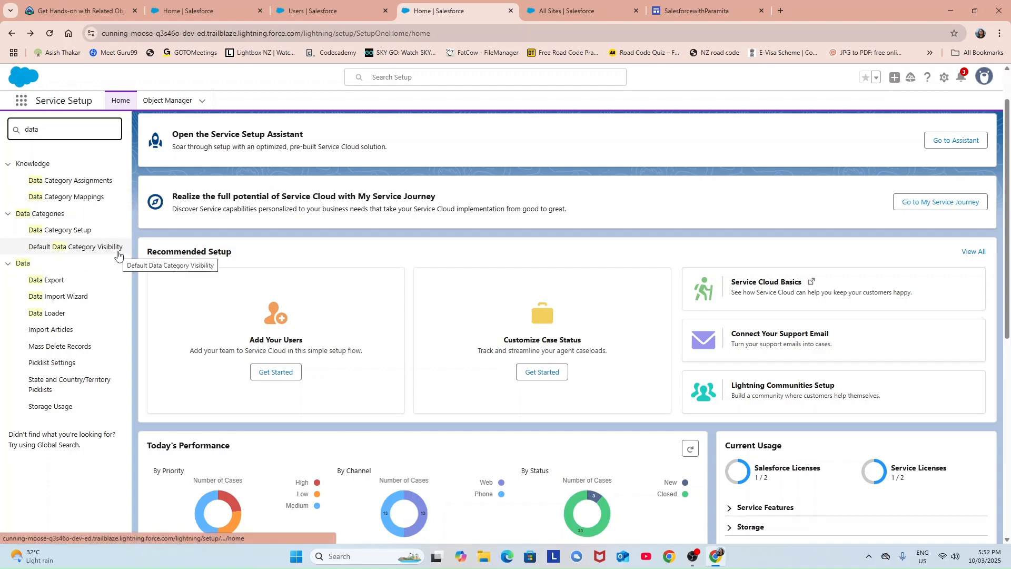
# Open Data Category Setup and show the CustomerData group's Customer Support and Pricing categories.
pyautogui.click(57, 232)
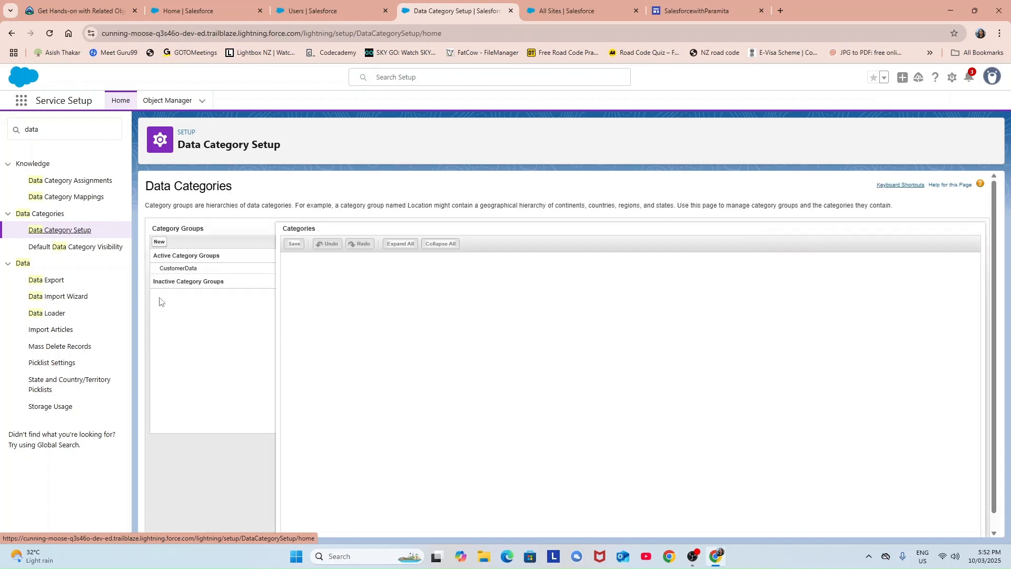
pyautogui.moveTo(162, 268)
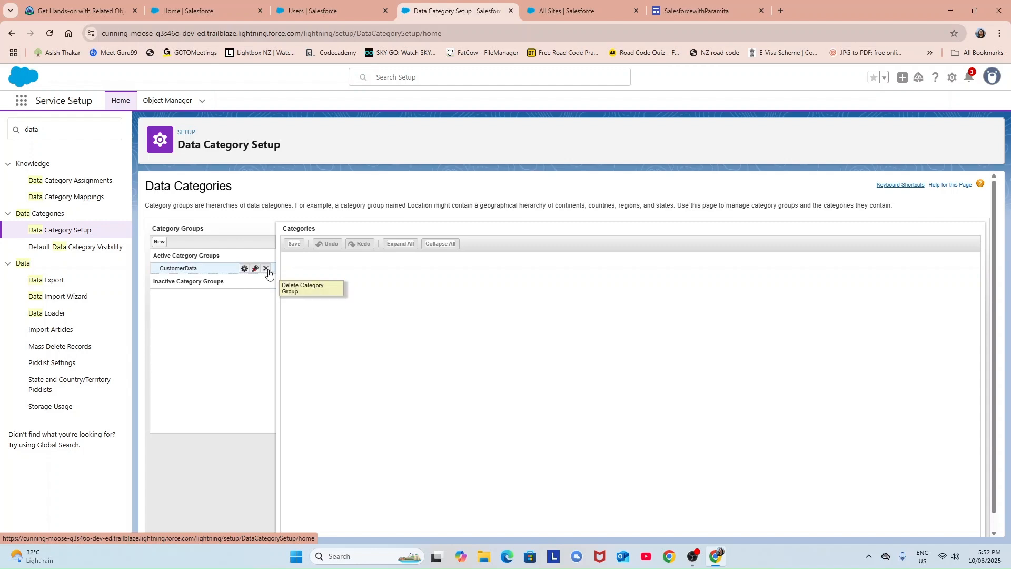
pyautogui.click(187, 269)
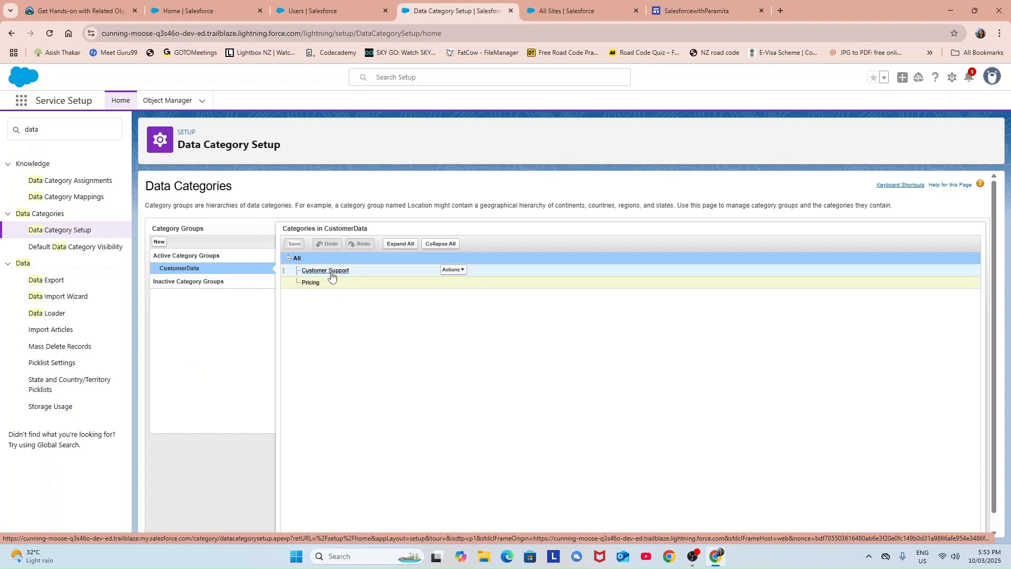
pyautogui.moveTo(332, 275)
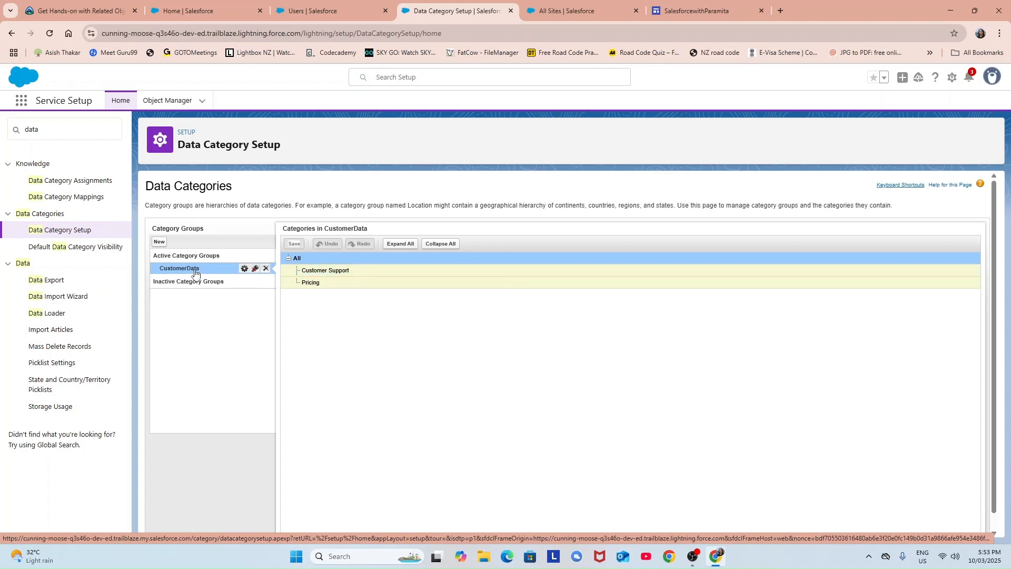
# Create and save a new category group named PartnersData with its auto-filled unique name.
pyautogui.moveTo(195, 272)
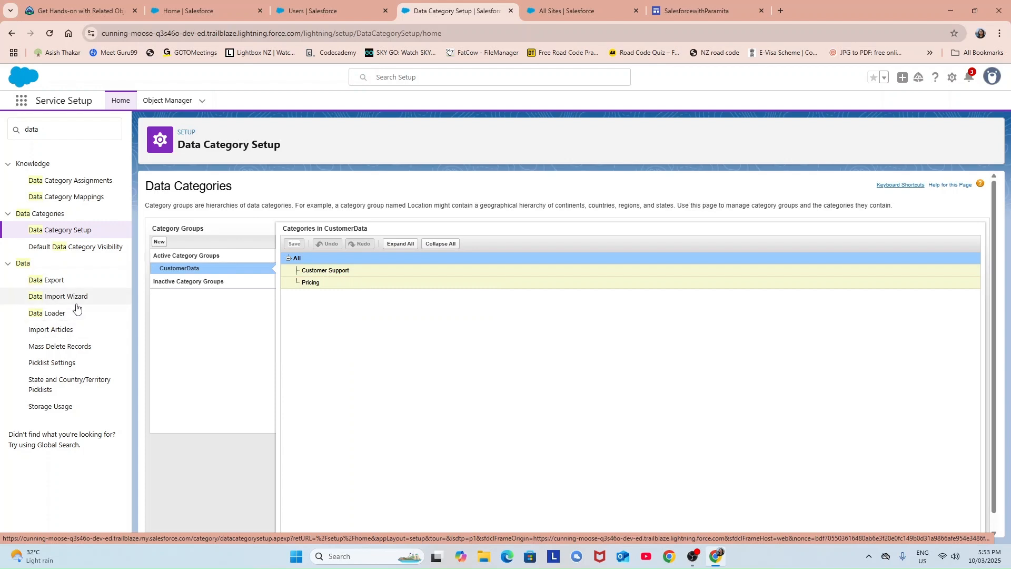
pyautogui.click(160, 244)
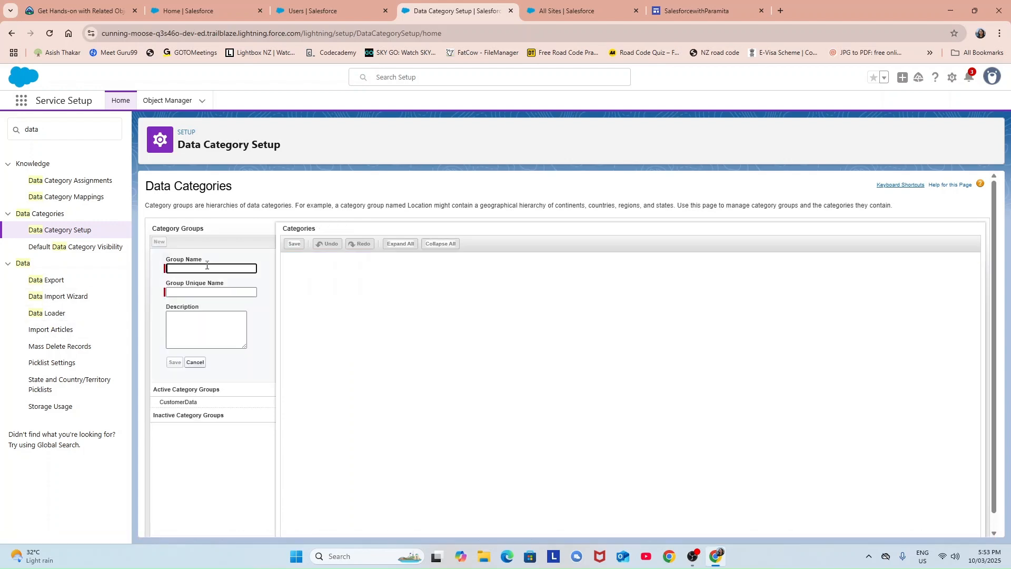
pyautogui.write('PartnersData')
pyautogui.click(198, 296)
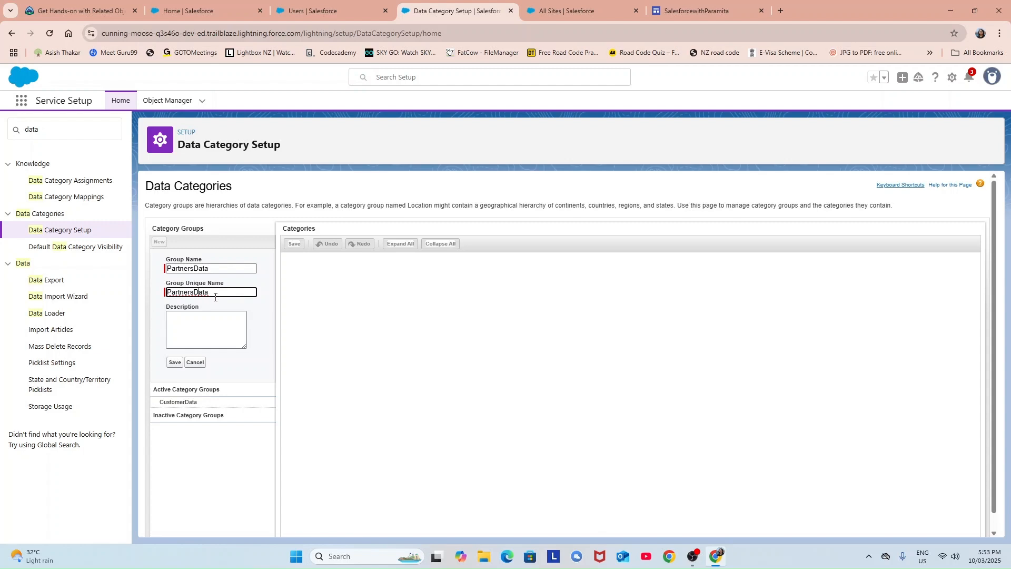
pyautogui.click(212, 337)
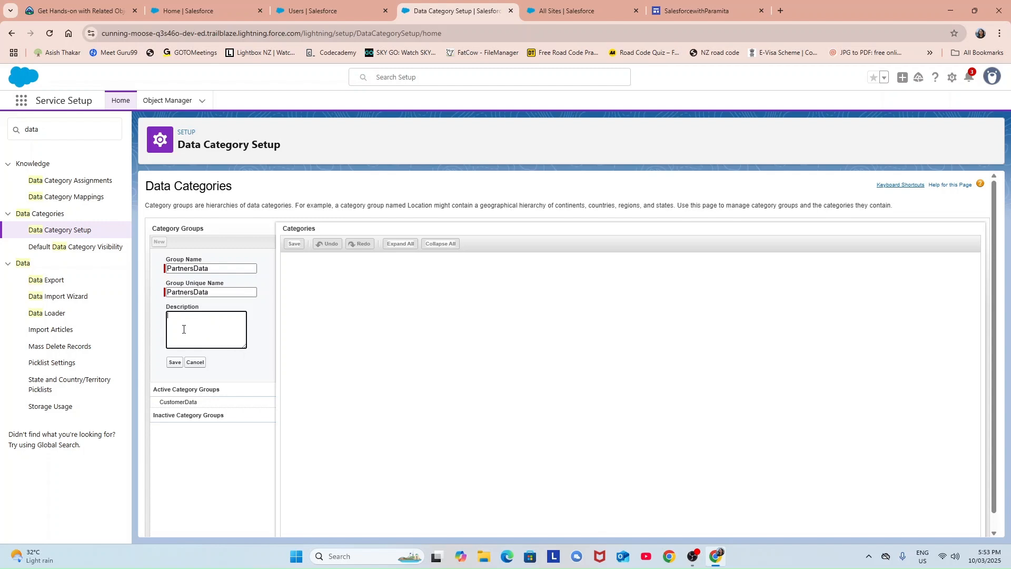
pyautogui.click(175, 363)
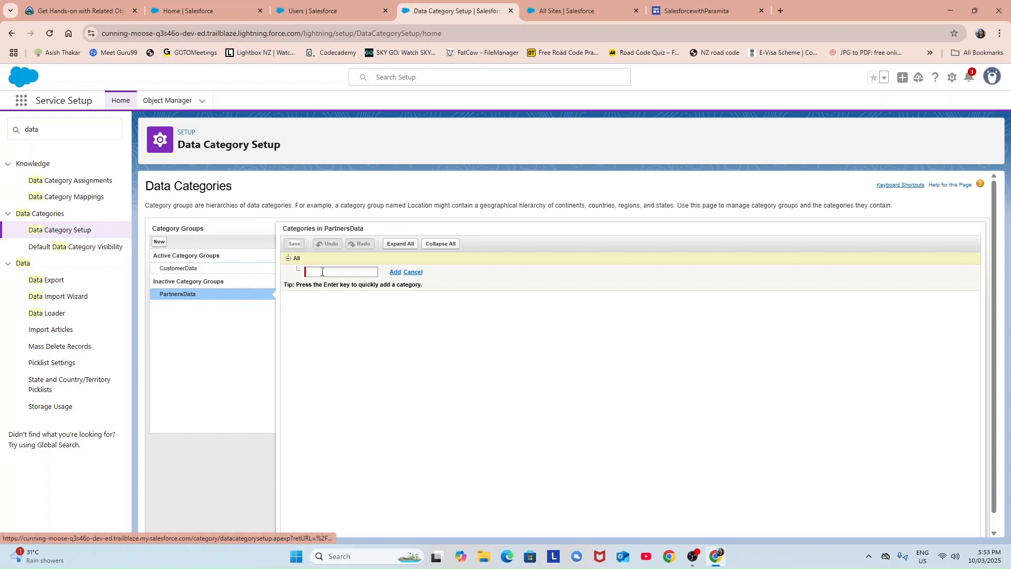
# Add Customer Support and Payment categories to the PartnersData tree and save them.
pyautogui.write('c')
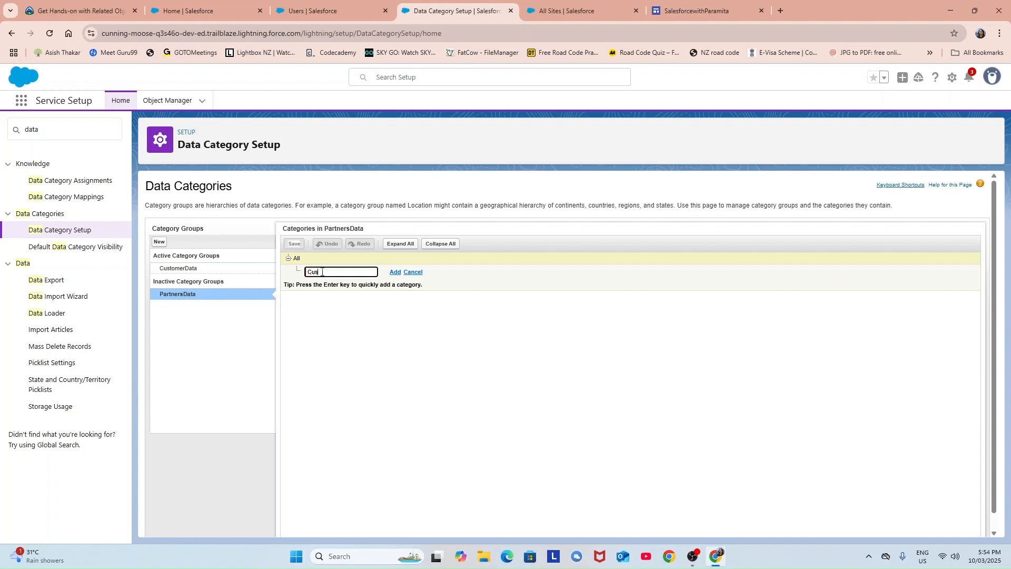
pyautogui.write('mer Support')
pyautogui.click(395, 272)
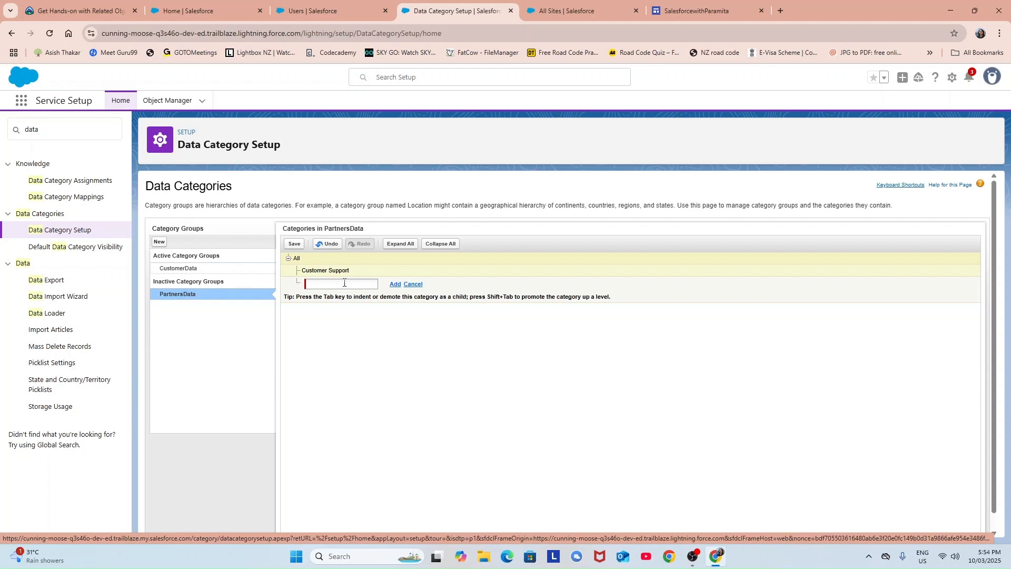
pyautogui.click(344, 284)
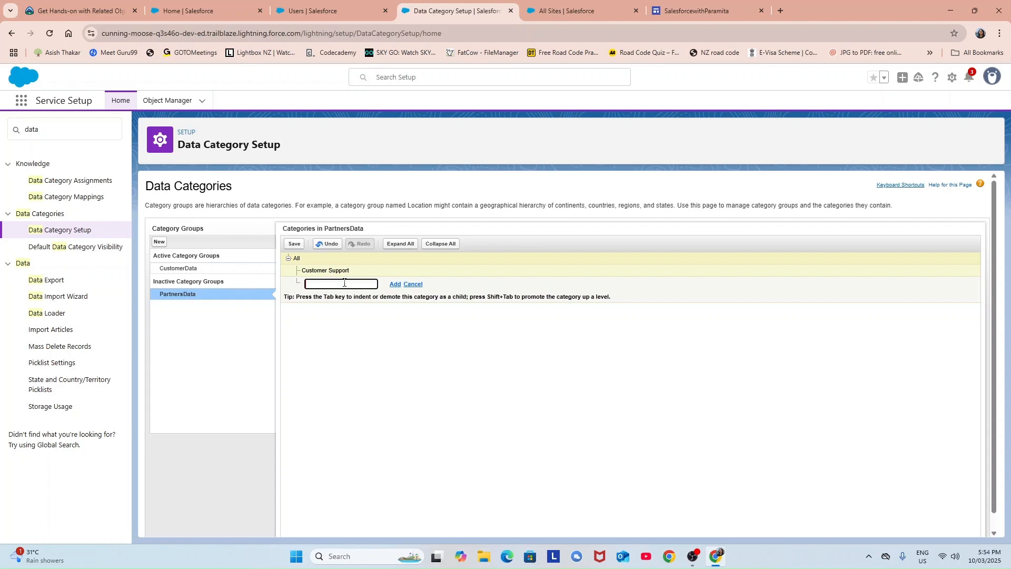
pyautogui.write('Payment')
pyautogui.click(395, 284)
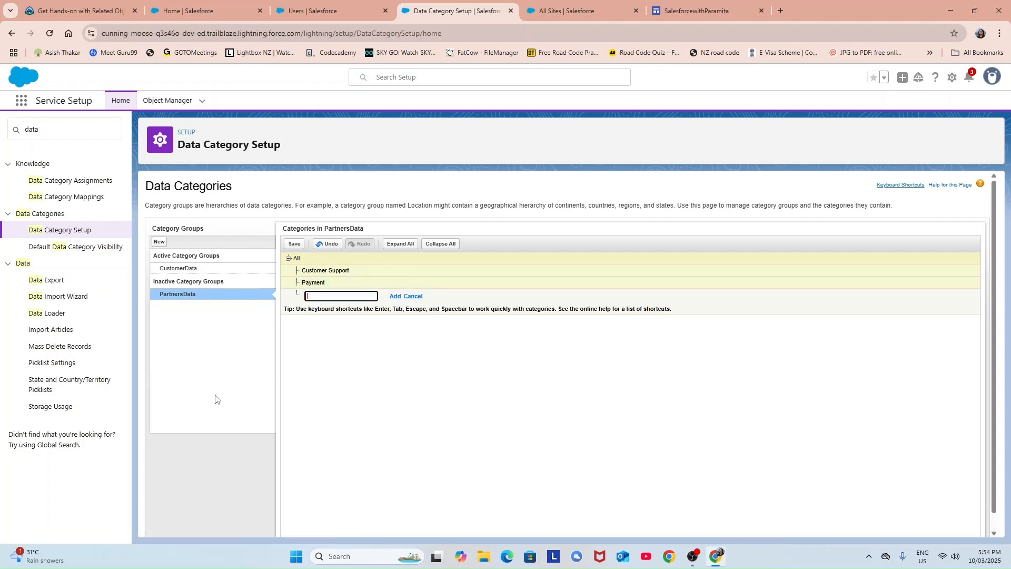
pyautogui.click(294, 244)
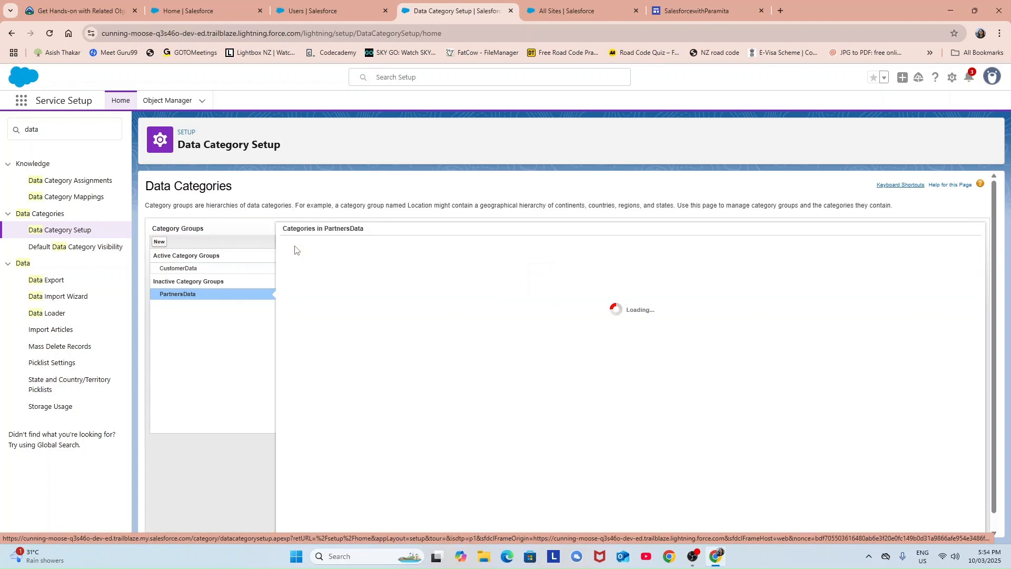
# Activate the PartnersData category group and clear the Quick Find search filter.
pyautogui.moveTo(181, 298)
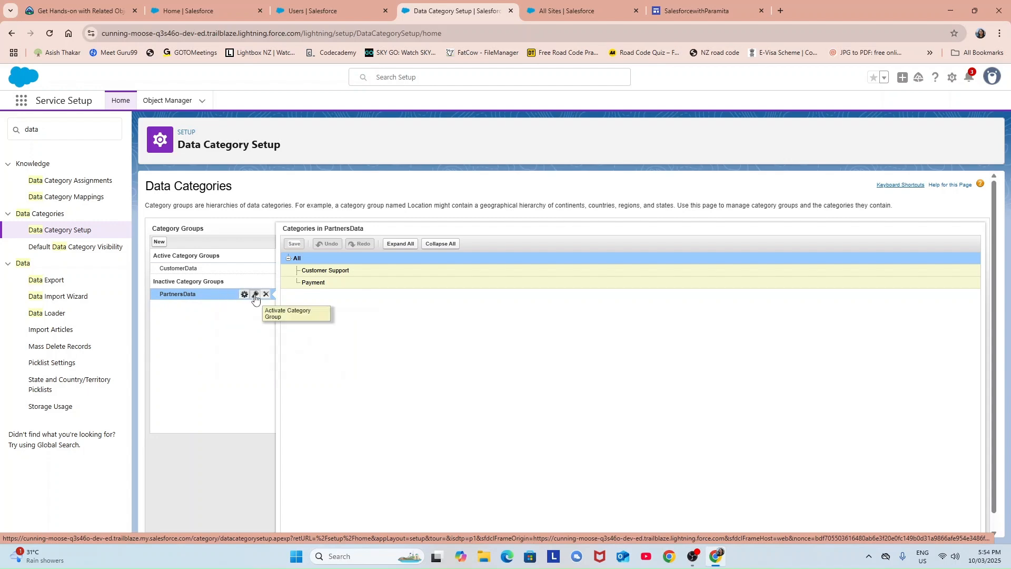
pyautogui.click(255, 295)
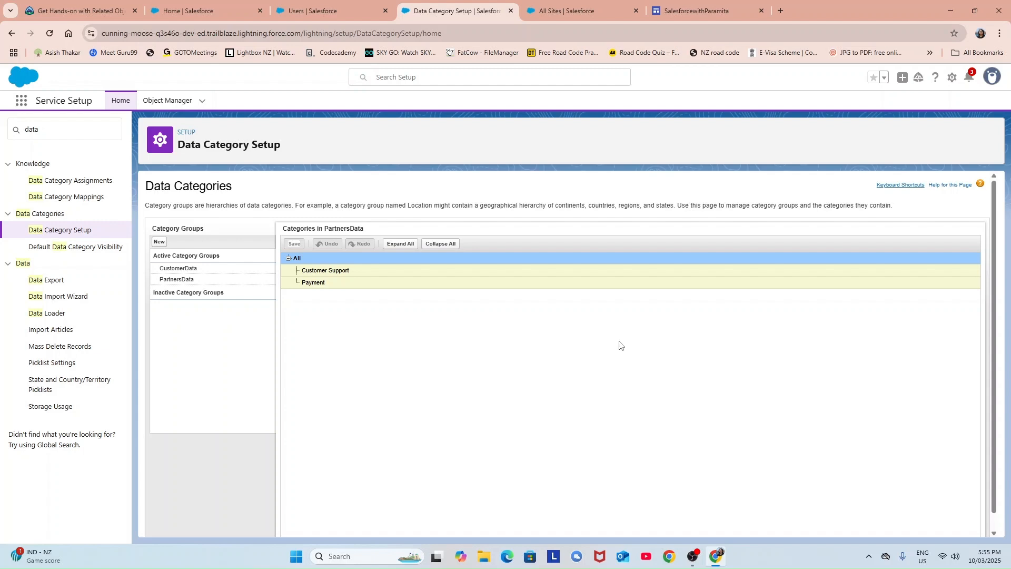
pyautogui.click(57, 132)
pyautogui.press('BackSpace')
pyautogui.press('BackSpace')
pyautogui.press('BackSpace')
pyautogui.press('BackSpace')
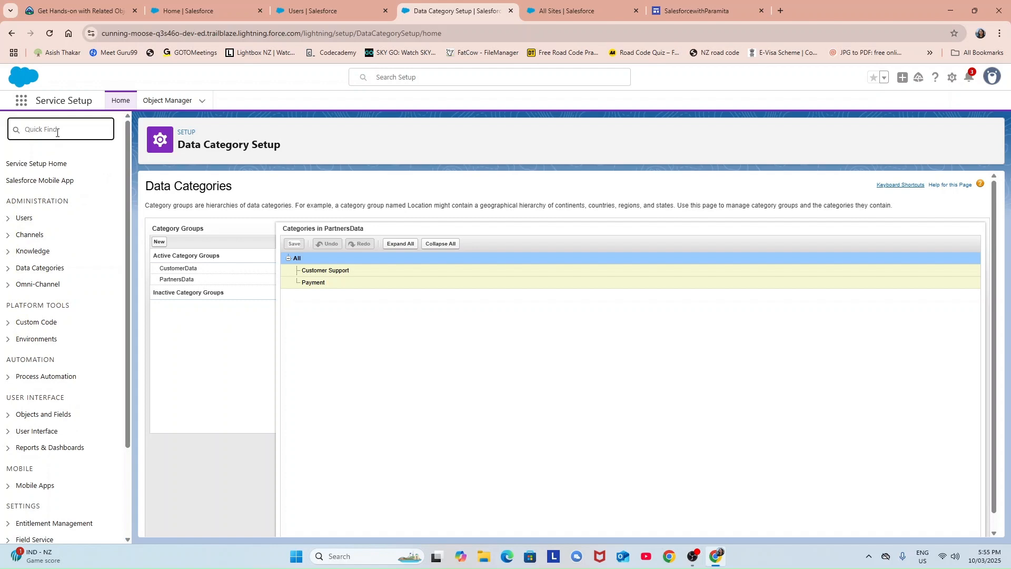
# Search the App Launcher for 'know' and open the Knowledge items list.
pyautogui.click(21, 107)
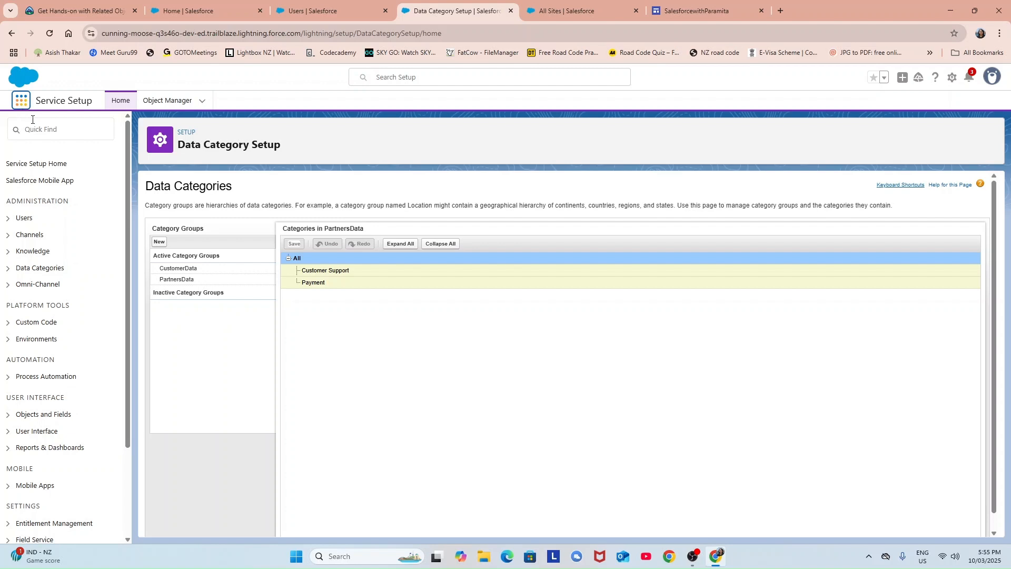
pyautogui.click(22, 105)
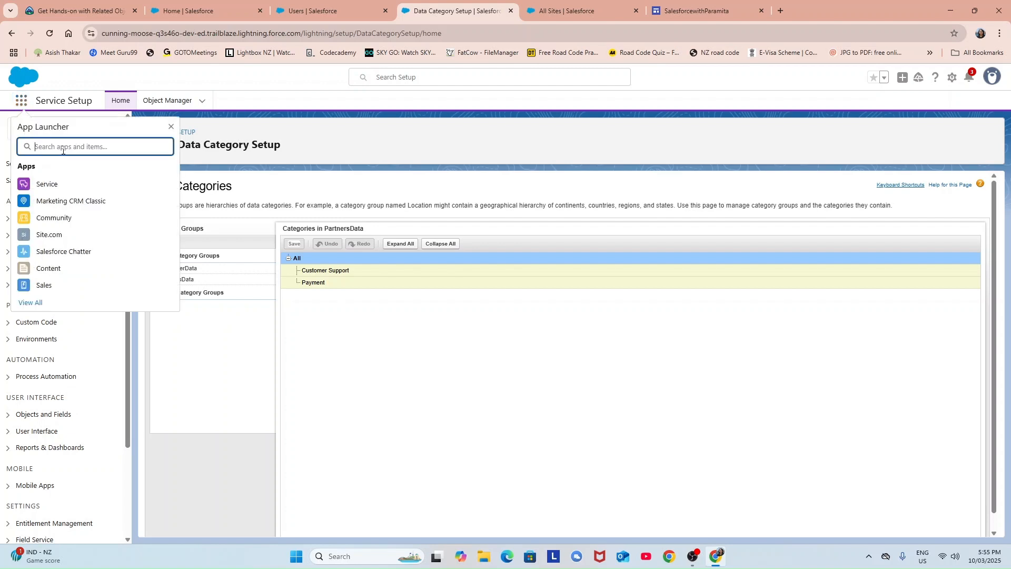
pyautogui.write('know')
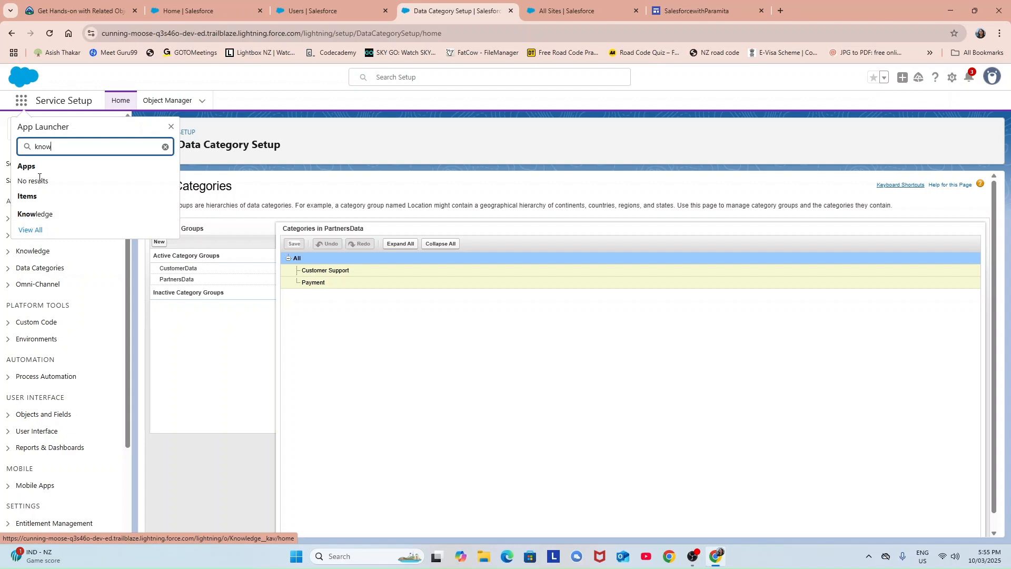
pyautogui.click(35, 214)
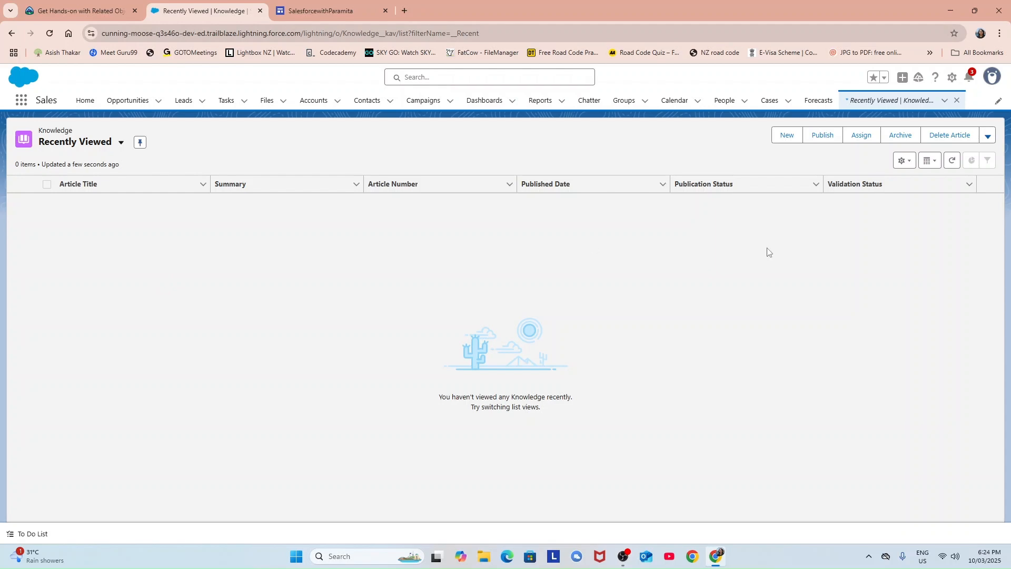
# Start a new Knowledge article using the FAQ record type.
pyautogui.click(787, 136)
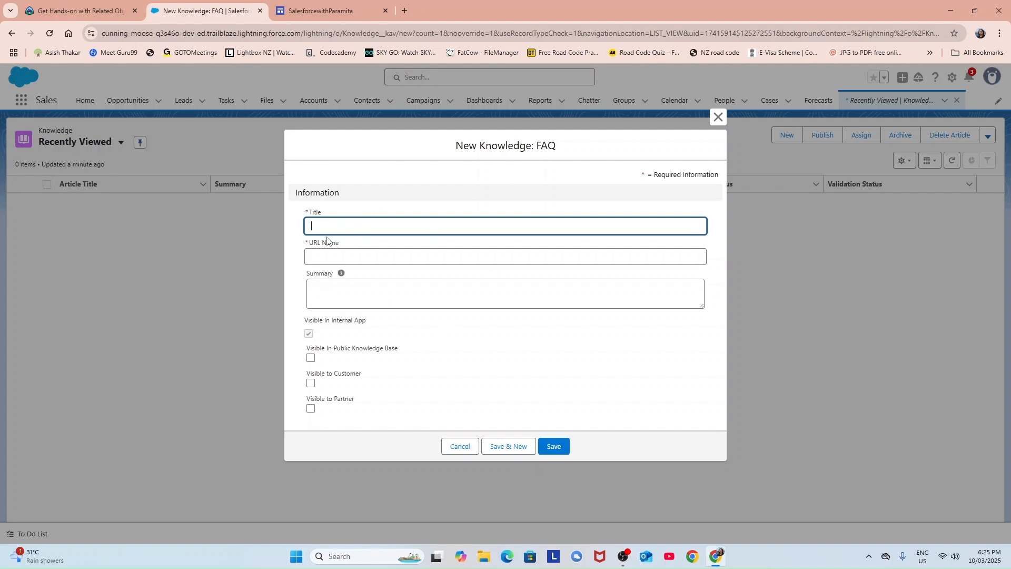
# Enter the title 'How can I book an appointment with a representative in your office?' and auto-fill the URL Name.
pyautogui.click(352, 224)
pyautogui.write('H')
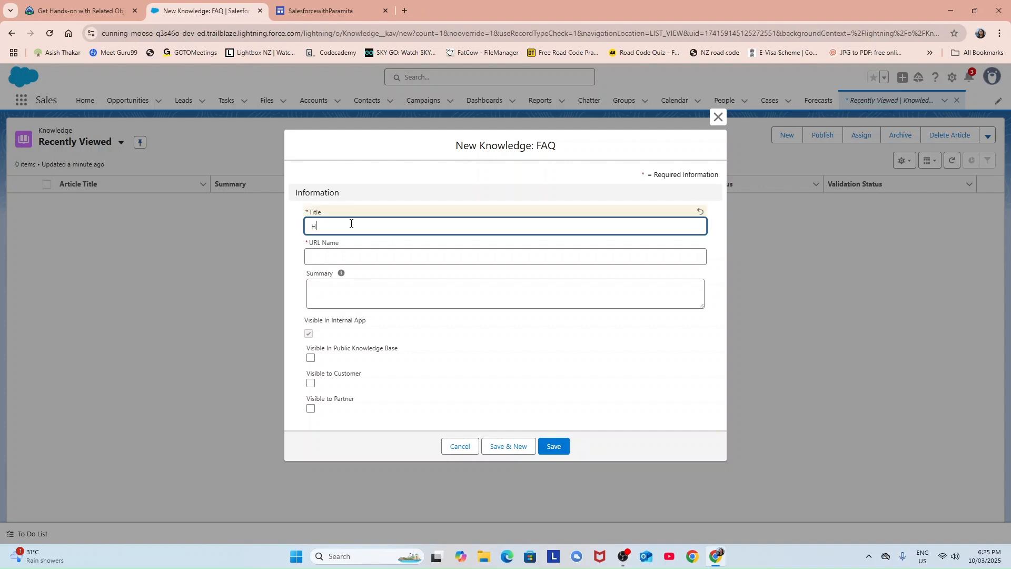
pyautogui.write('ow can I book an appointment with')
pyautogui.write('a selling agent')
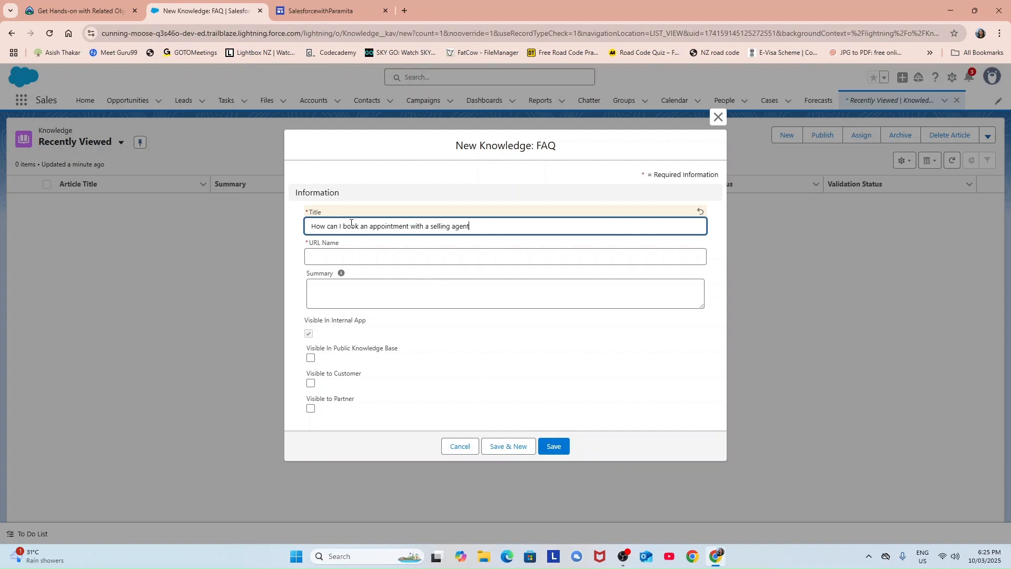
pyautogui.write(' in your office')
pyautogui.click(468, 226)
pyautogui.press('BackSpace')
pyautogui.press('BackSpace')
pyautogui.press('BackSpace')
pyautogui.press('BackSpace')
pyautogui.press('BackSpace')
pyautogui.press('BackSpace')
pyautogui.press('BackSpace')
pyautogui.press('BackSpace')
pyautogui.press('BackSpace')
pyautogui.press('BackSpace')
pyautogui.press('BackSpace')
pyautogui.press('BackSpace')
pyautogui.press('BackSpace')
pyautogui.write('representative')
pyautogui.click(383, 259)
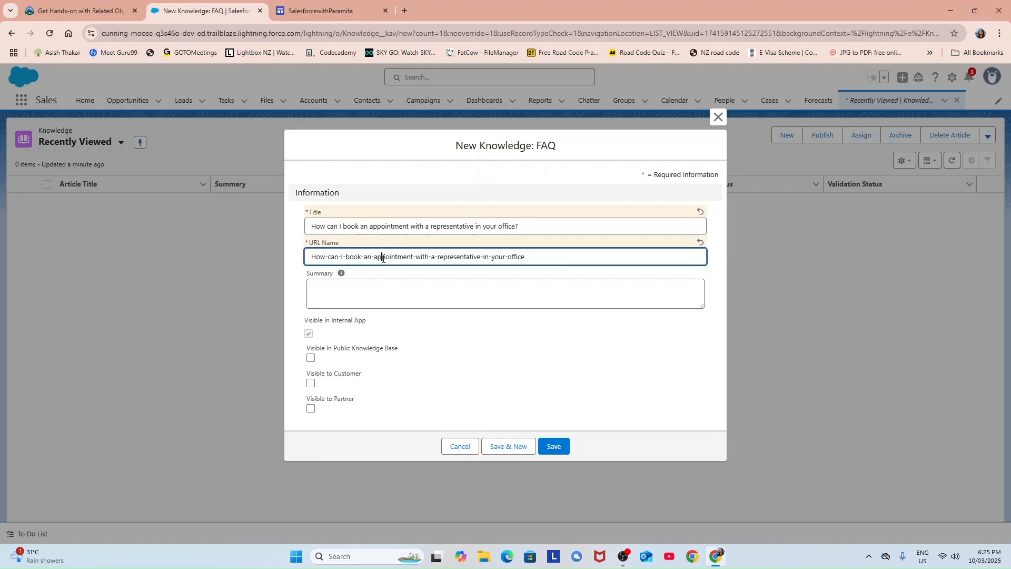
pyautogui.click(339, 298)
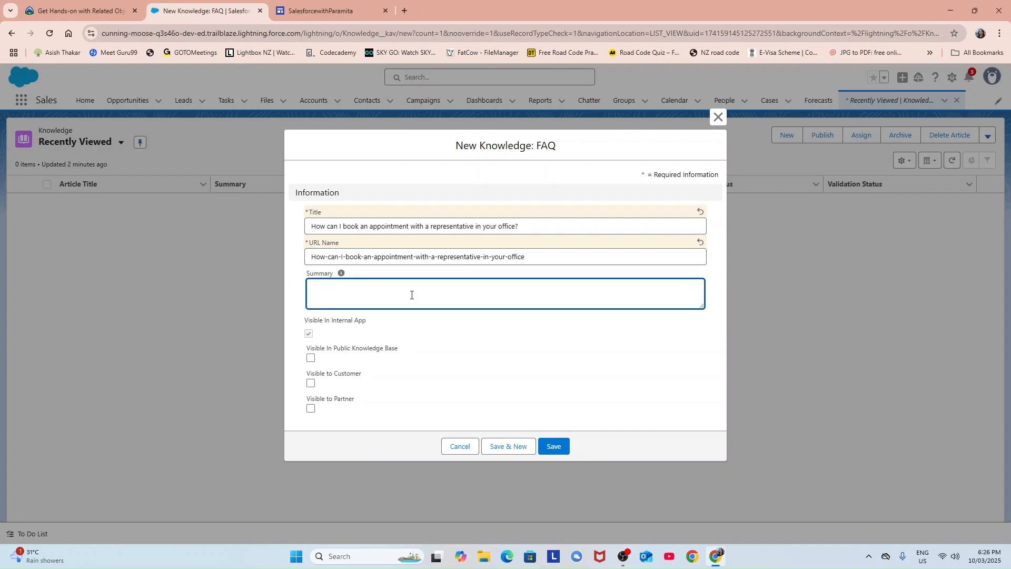
# Write the summary with walk-in instructions, three numbered office addresses, and an 'OR Give us a call' line.
pyautogui.write('W')
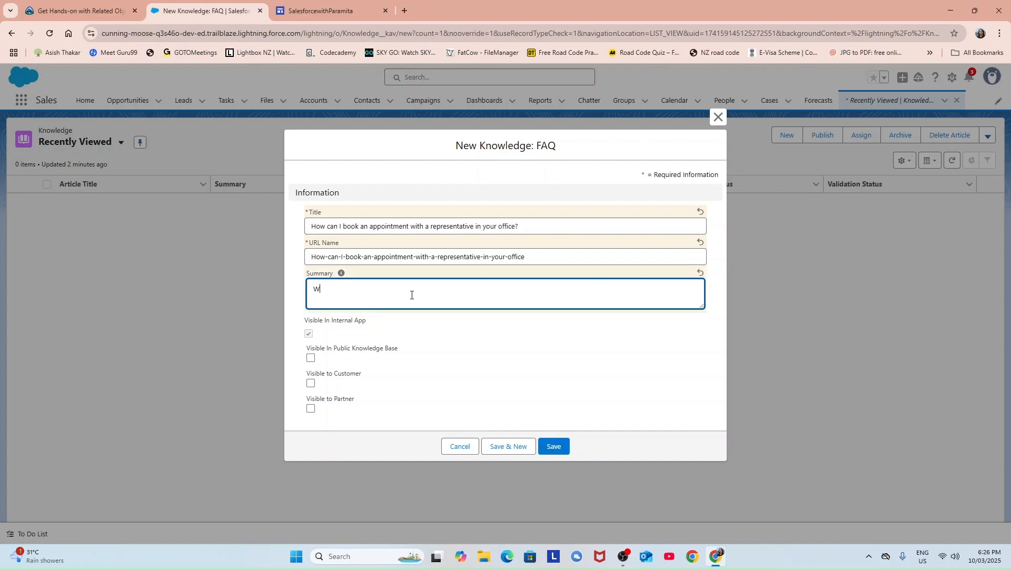
pyautogui.write('alk in ')
pyautogui.write('to ')
pyautogui.write('any of')
pyautogui.write(' our of')
pyautogui.write('fice')
pyautogui.write(' at')
pyautogui.write(' below ')
pyautogui.write('addresses')
pyautogui.write(': 1. xxxxs')
pyautogui.press('Return')
pyautogui.write('2.xxxxx')
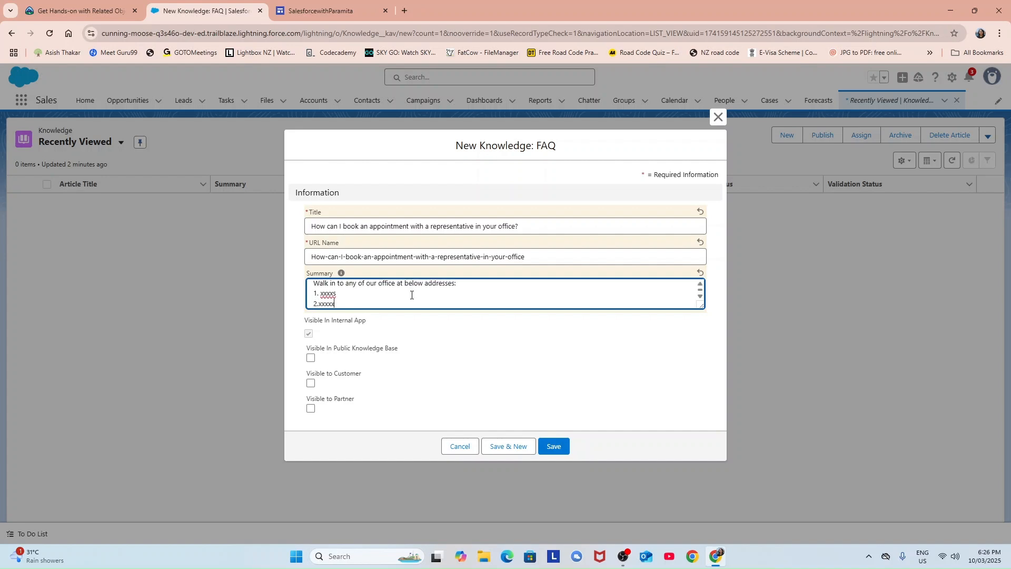
pyautogui.press('Return')
pyautogui.write('3')
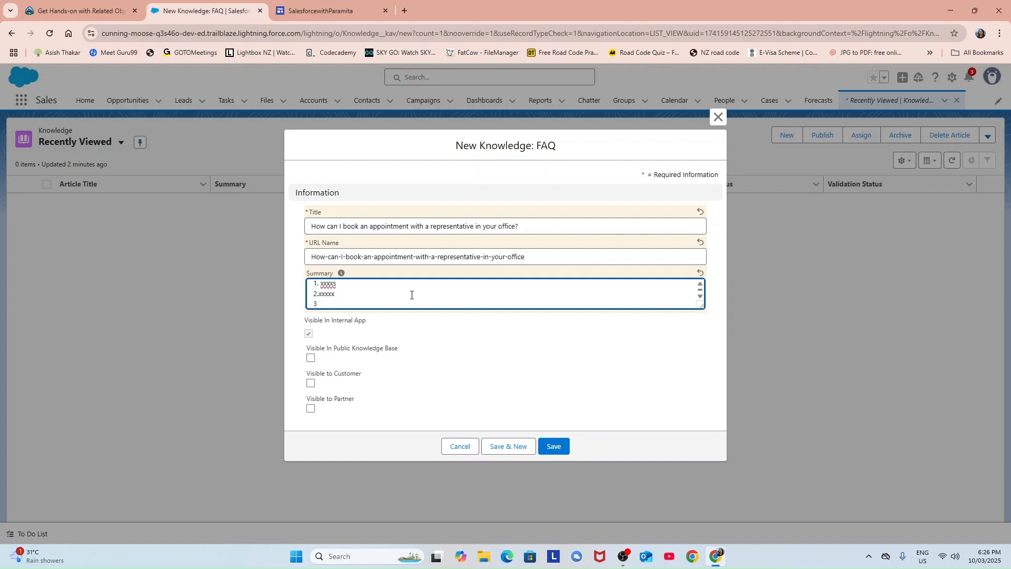
pyautogui.write('. xxxx')
pyautogui.press('Return')
pyautogui.scroll(2, 347, 297)
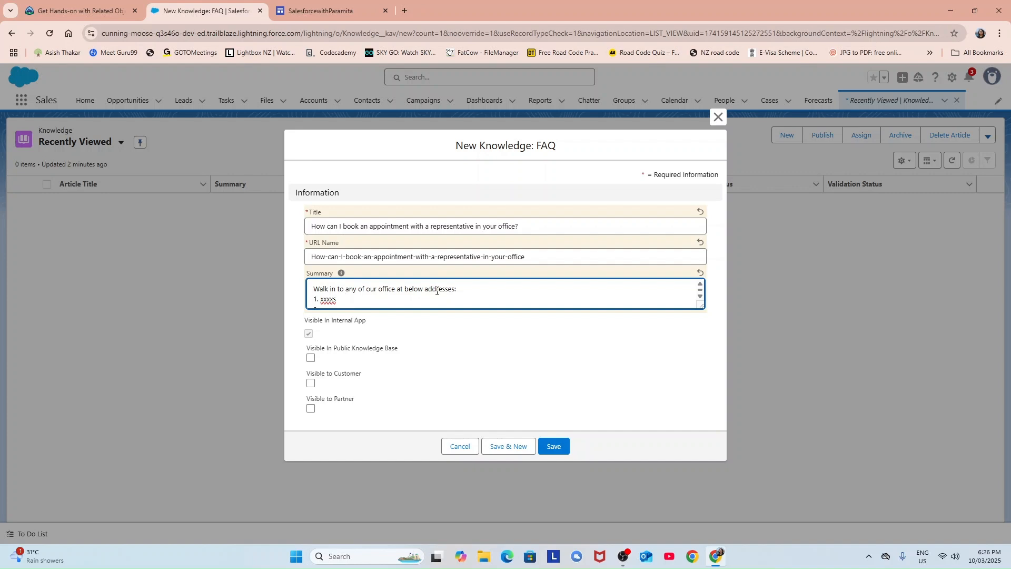
pyautogui.scroll(-2, 436, 291)
pyautogui.write('OR Give us a c')
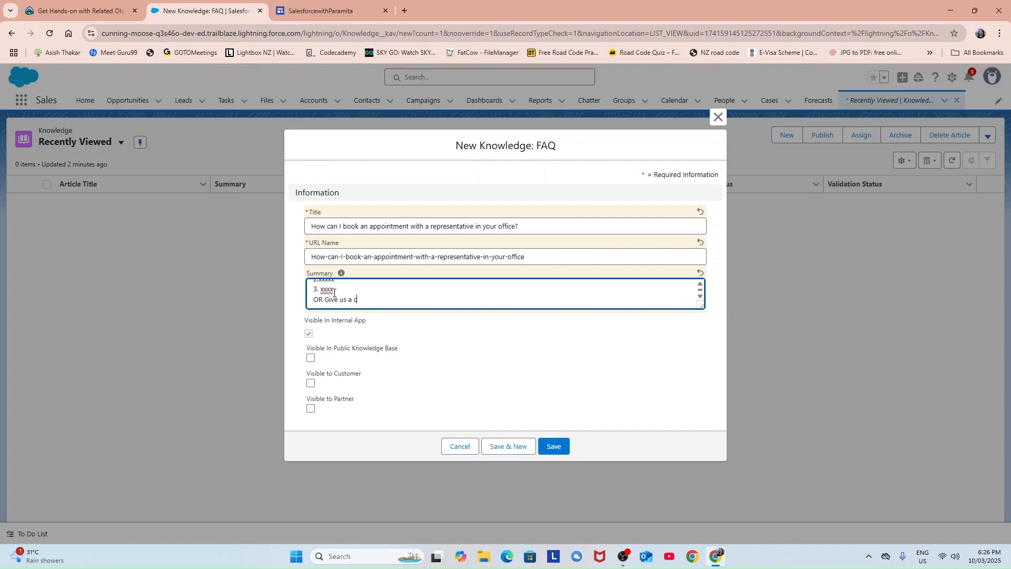
pyautogui.write('all at xxx xxx xxx')
pyautogui.scroll(1, 386, 291)
pyautogui.scroll(1, 386, 291)
pyautogui.scroll(-2, 386, 291)
# Mark the appointment FAQ visible in the public knowledge base, to customers and to partners.
pyautogui.click(311, 358)
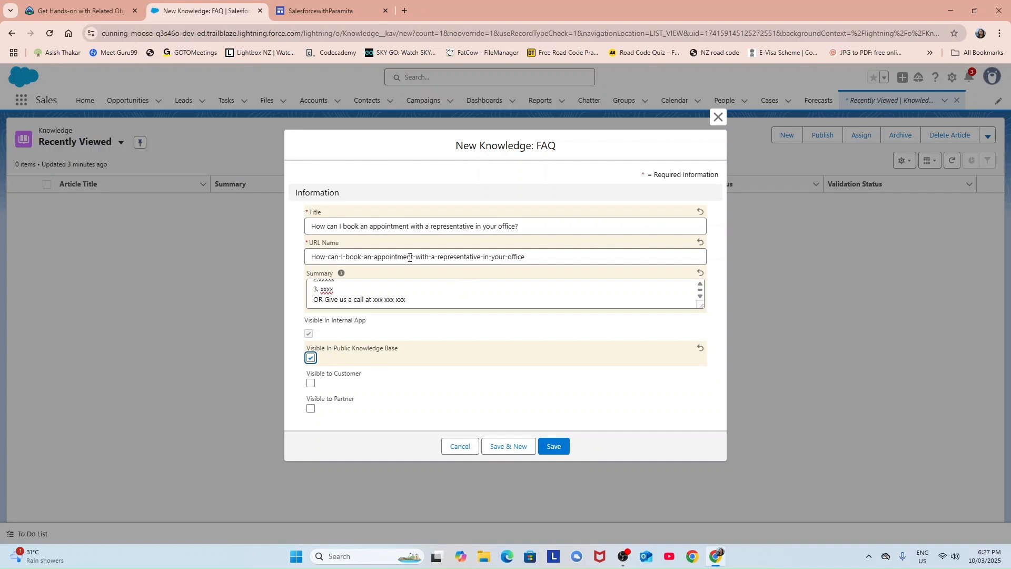
pyautogui.click(311, 384)
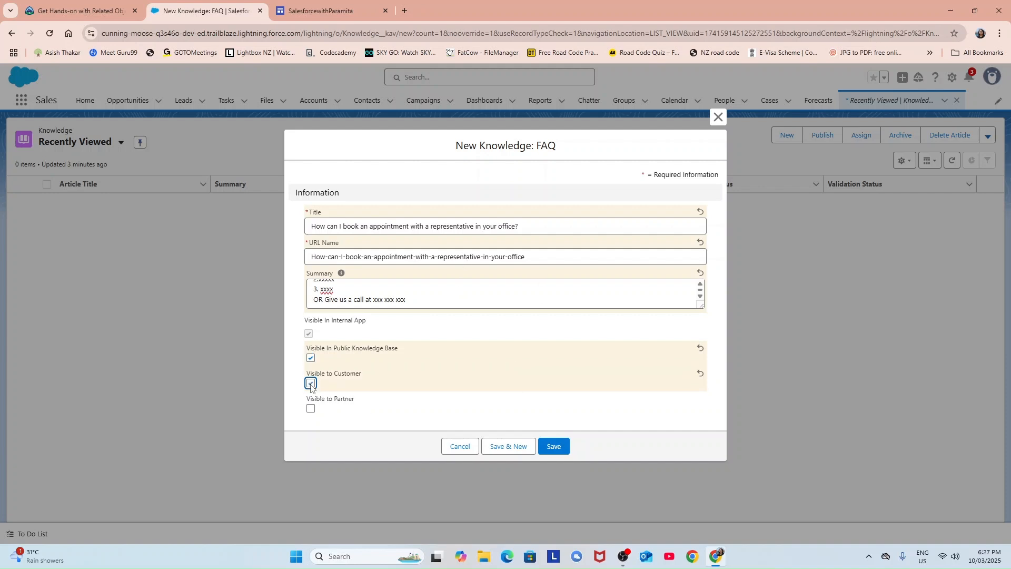
pyautogui.click(310, 409)
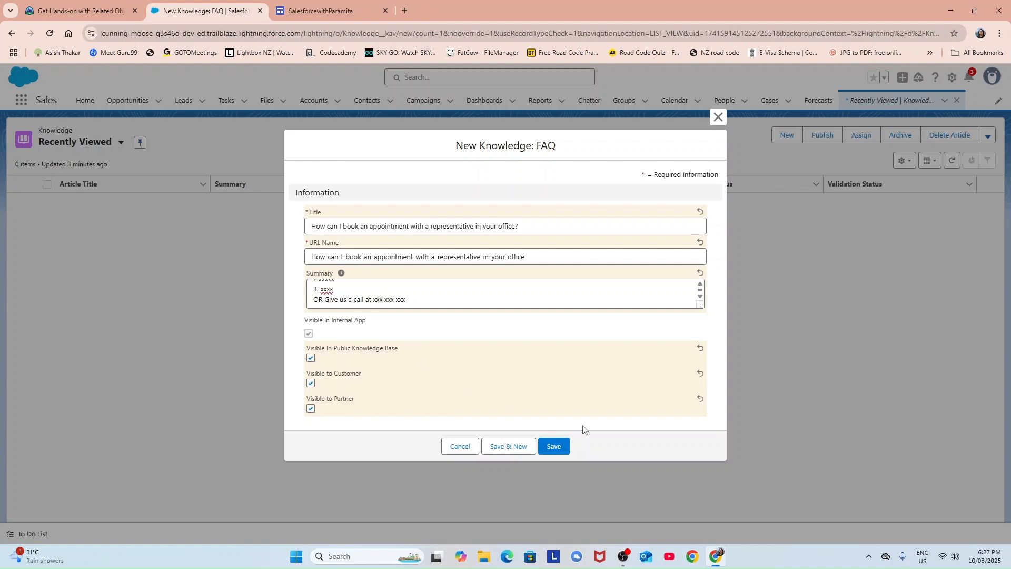
# Save the appointment FAQ and title a new one 'How much do the partners get paid for selling each property'.
pyautogui.click(515, 448)
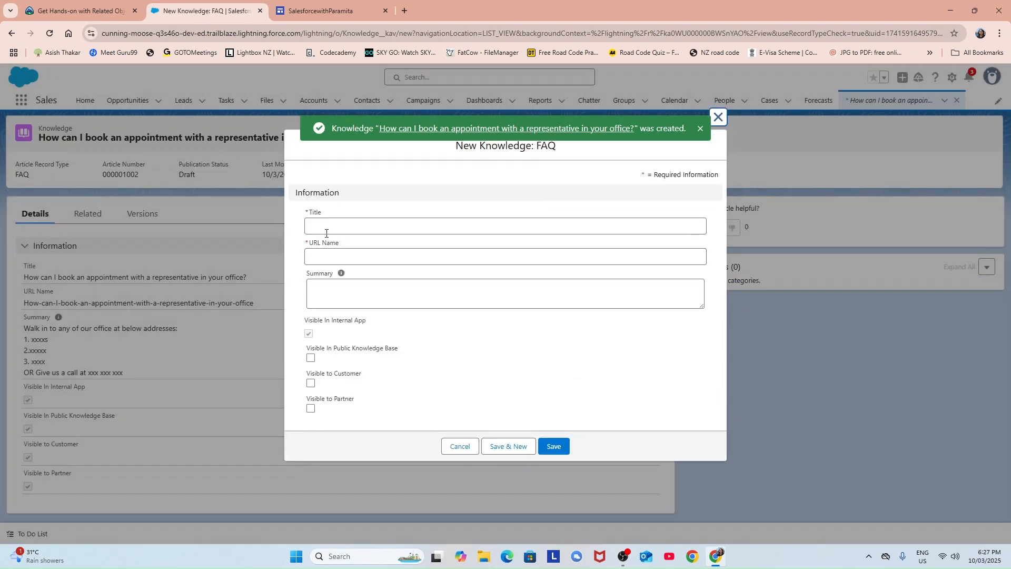
pyautogui.click(331, 225)
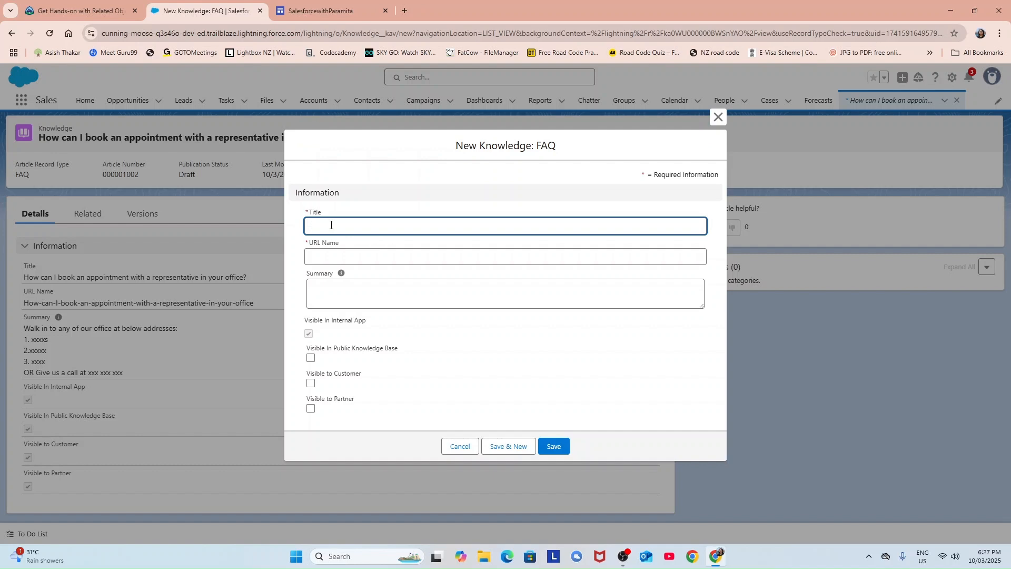
pyautogui.write('H')
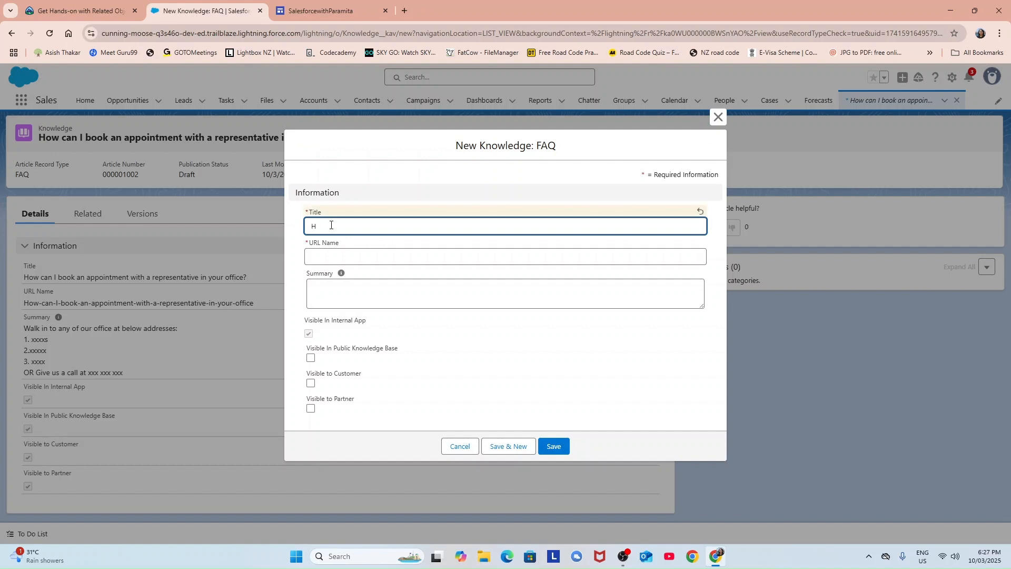
pyautogui.write('ow much do the partners get paid for selling each property?')
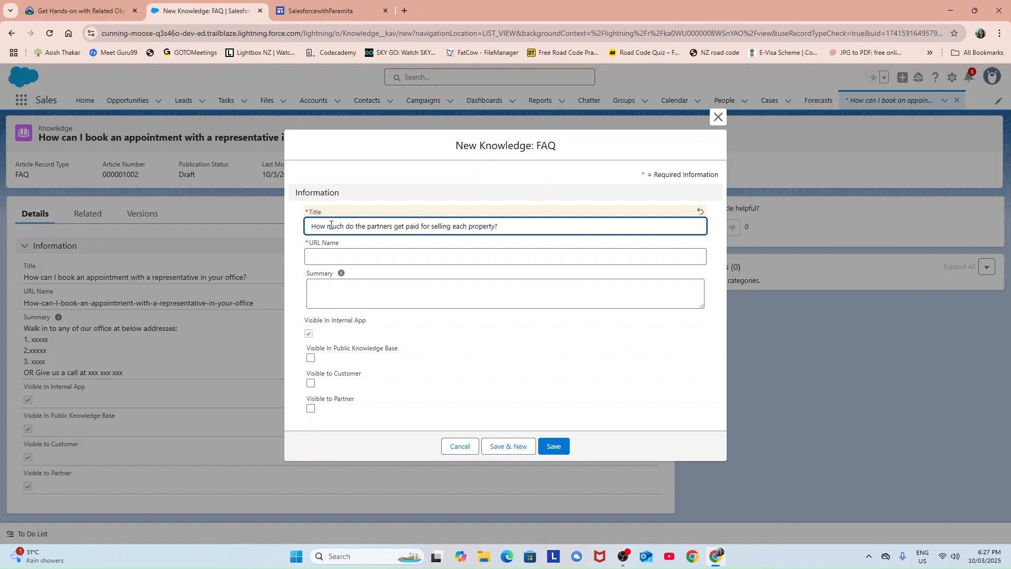
pyautogui.click(361, 259)
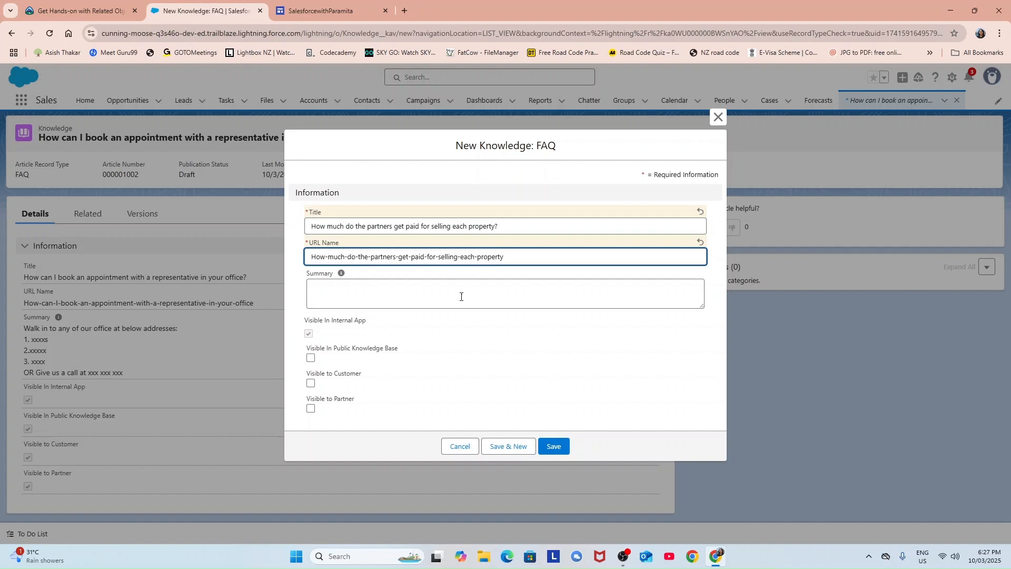
# Summarize it as '20 percent of each property sold', make it partner-visible, and save it.
pyautogui.click(328, 293)
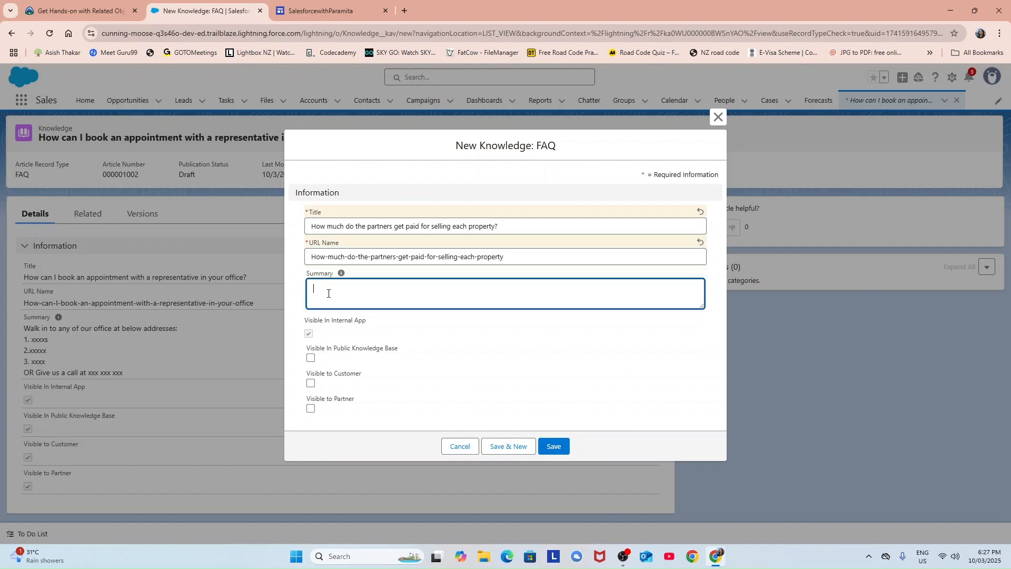
pyautogui.write('2')
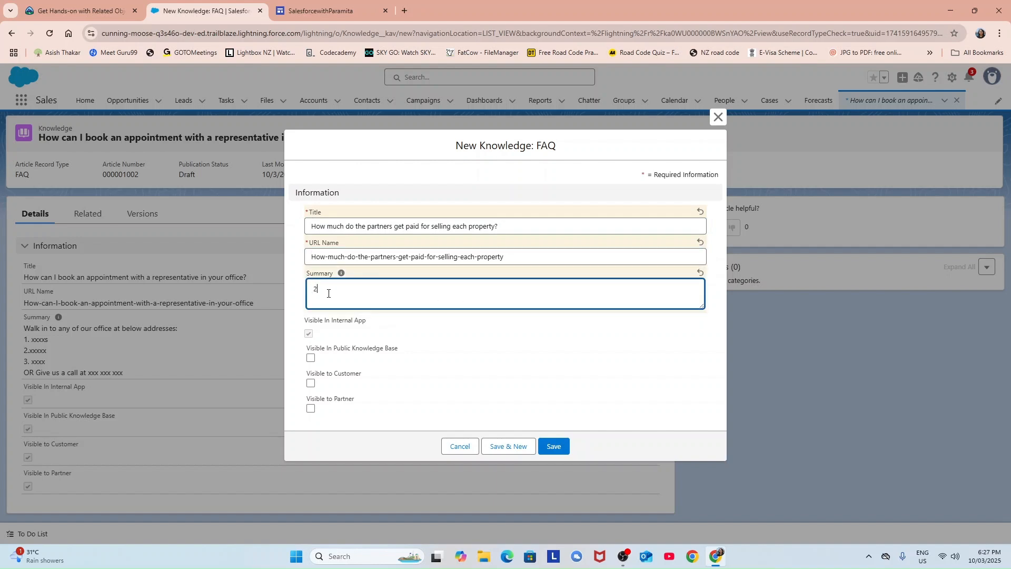
pyautogui.write('0 percent of each property sold')
pyautogui.click(308, 336)
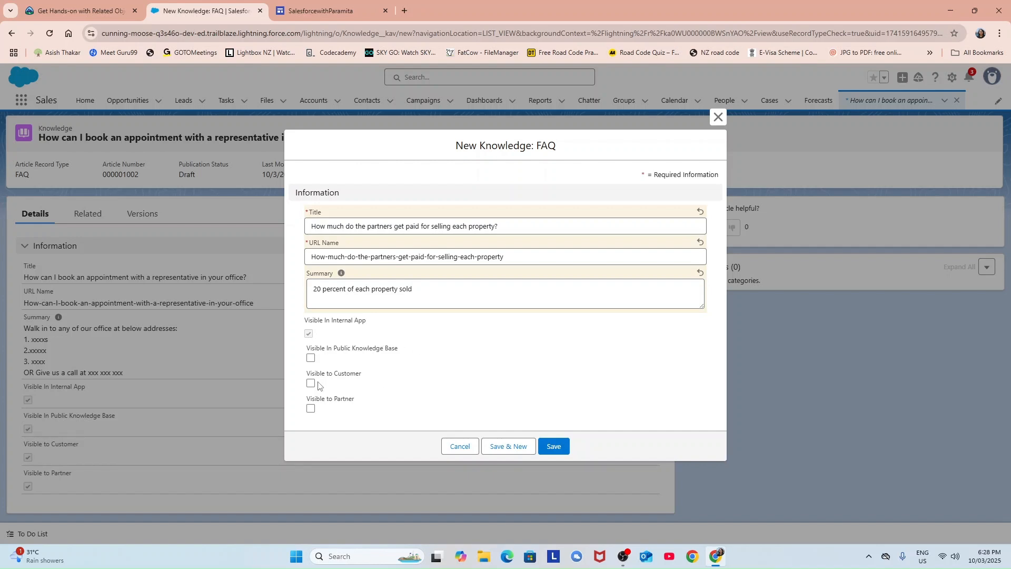
pyautogui.click(311, 409)
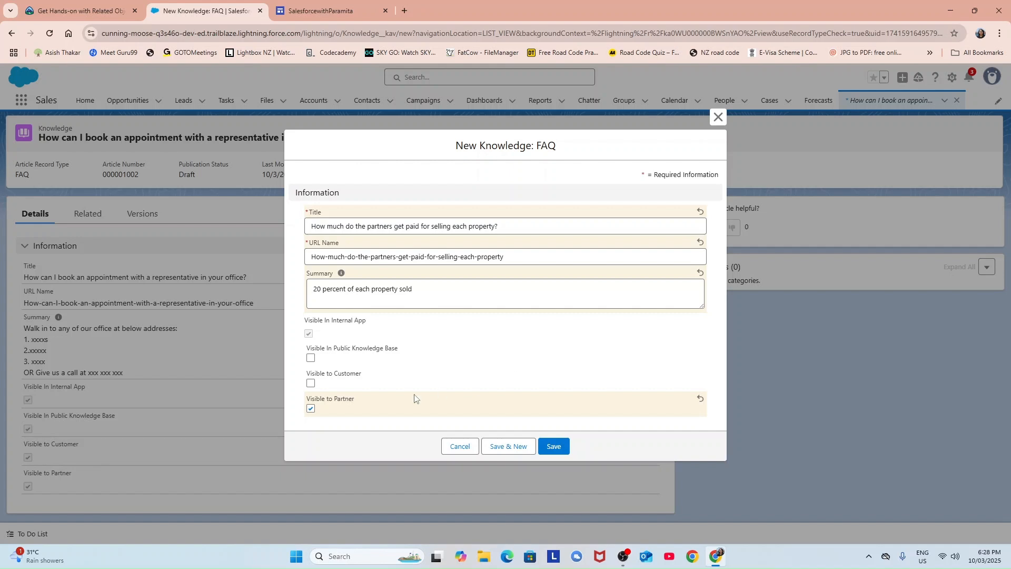
pyautogui.click(505, 452)
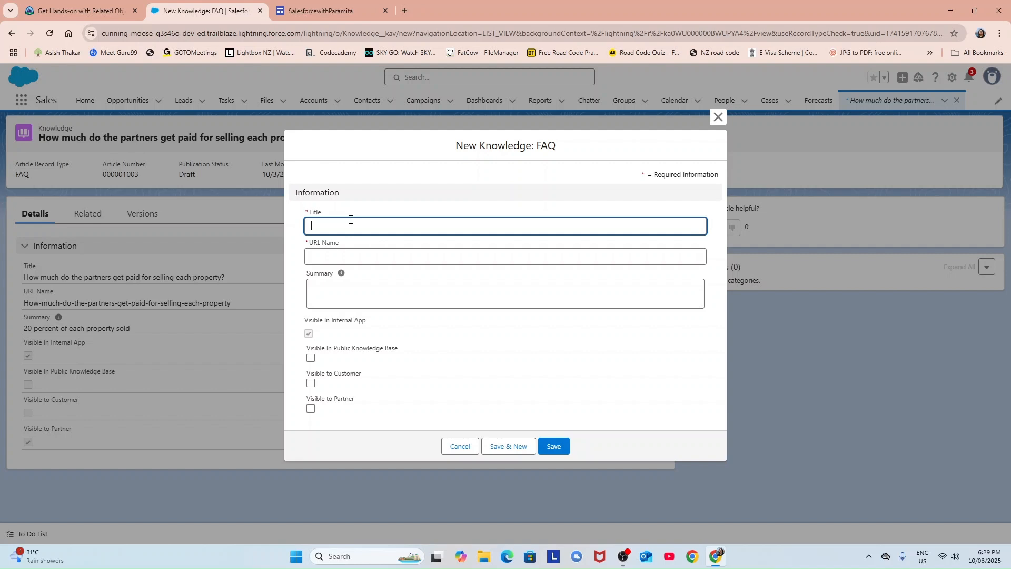
# Title the third FAQ 'My newly bought house got some structural error. So how to fix?' and fill its URL name.
pyautogui.write('H')
pyautogui.press('BackSpace')
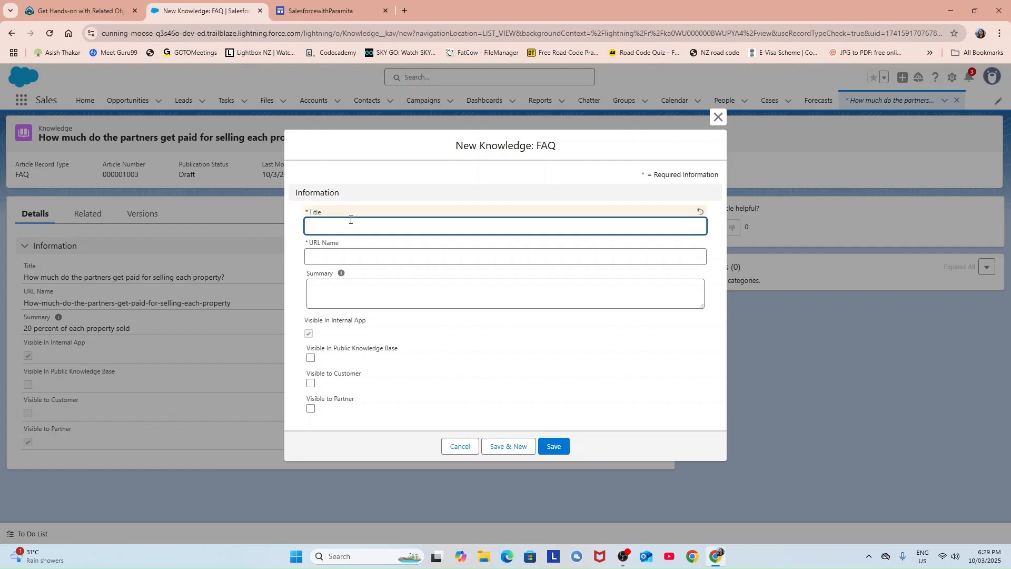
pyautogui.write('My newly bought house got some structural')
pyautogui.write('error. S')
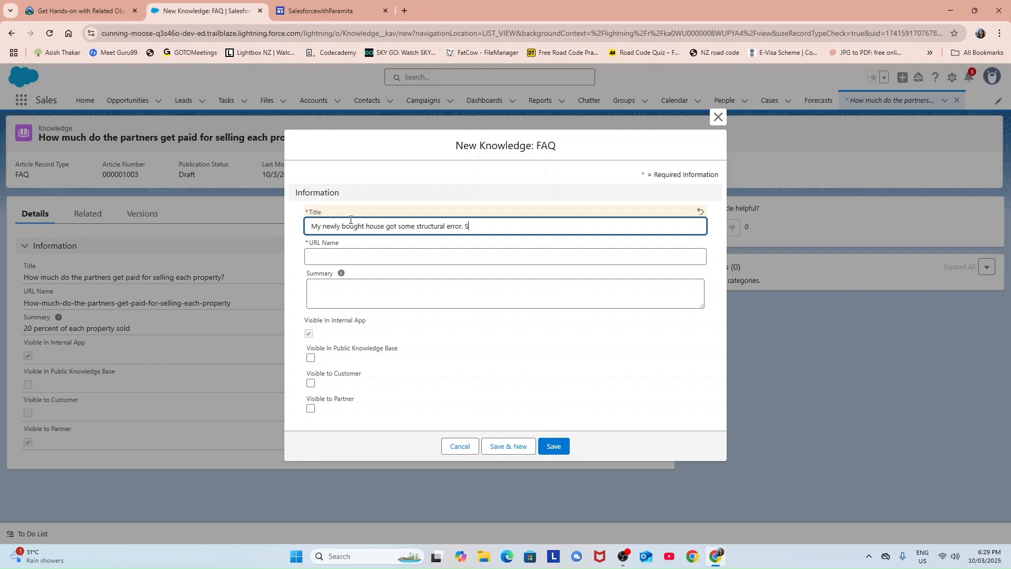
pyautogui.write('o how to fix?')
pyautogui.click(409, 258)
# Write a summary saying structural defects fall under the 7-year structural guarantee and to e-mail support.
pyautogui.click(323, 294)
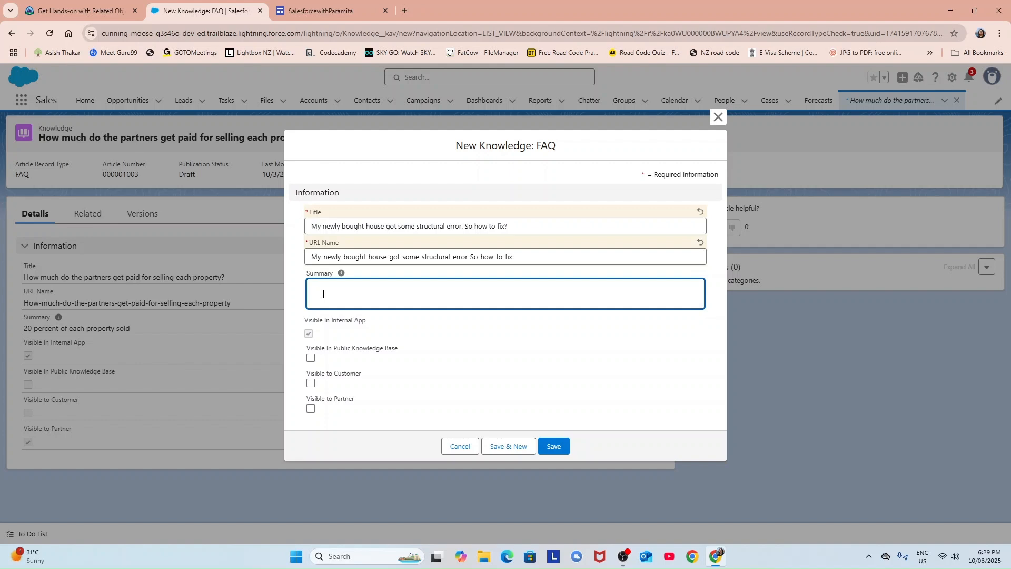
pyautogui.write('f yo')
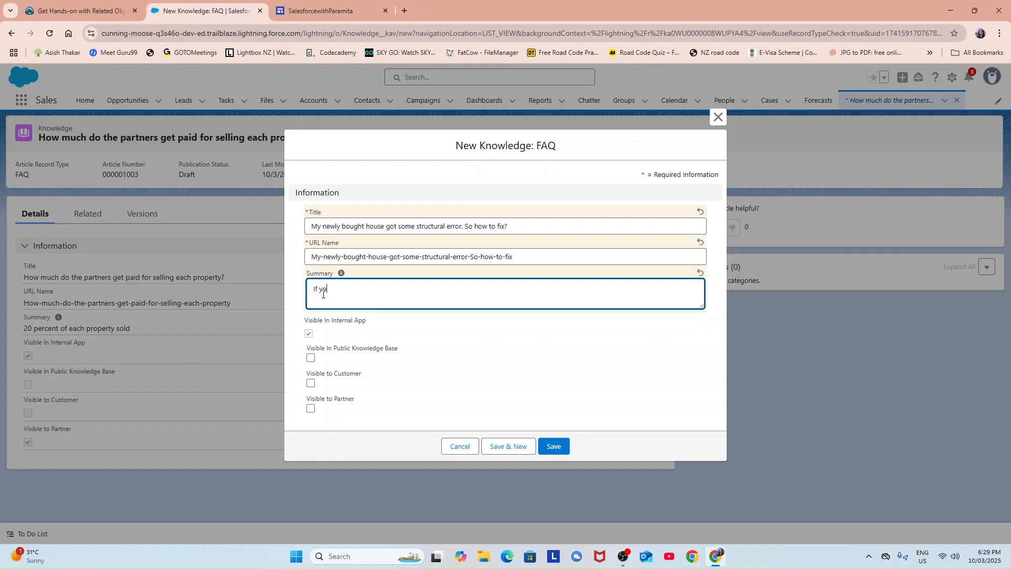
pyautogui.write('ur newk')
pyautogui.write('y')
pyautogui.write(' bought ho')
pyautogui.write('use has ')
pyautogui.write('got any ')
pyautogui.write('struc')
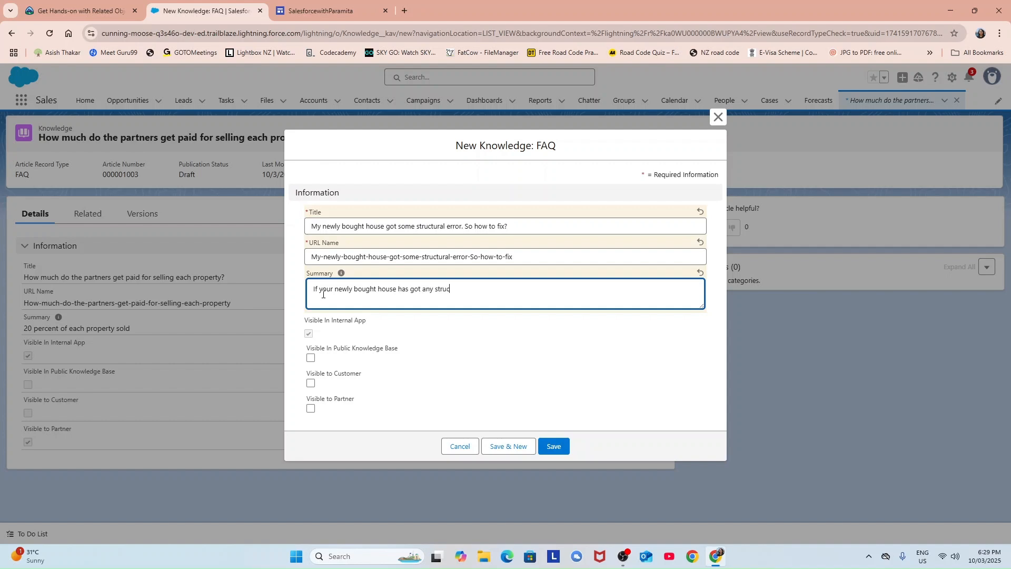
pyautogui.write('tua')
pyautogui.press('BackSpace')
pyautogui.write('ral diffect')
pyautogui.press('BackSpace')
pyautogui.press('BackSpace')
pyautogui.press('BackSpace')
pyautogui.press('BackSpace')
pyautogui.press('BackSpace')
pyautogui.press('BackSpace')
pyautogui.write('effect which is covered with our')
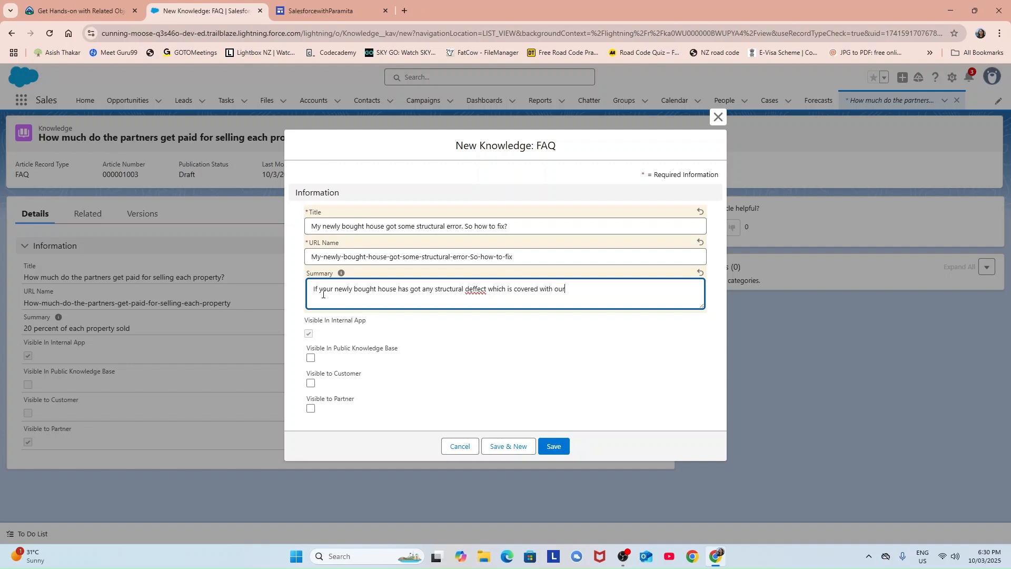
pyautogui.write(' 7 years structural guaram')
pyautogui.press('BackSpace')
pyautogui.write('ntee')
pyautogui.write(', give us')
pyautogui.press('BackSpace')
pyautogui.press('BackSpace')
pyautogui.press('BackSpace')
pyautogui.press('BackSpace')
pyautogui.press('BackSpace')
pyautogui.press('BackSpace')
pyautogui.write('email us at')
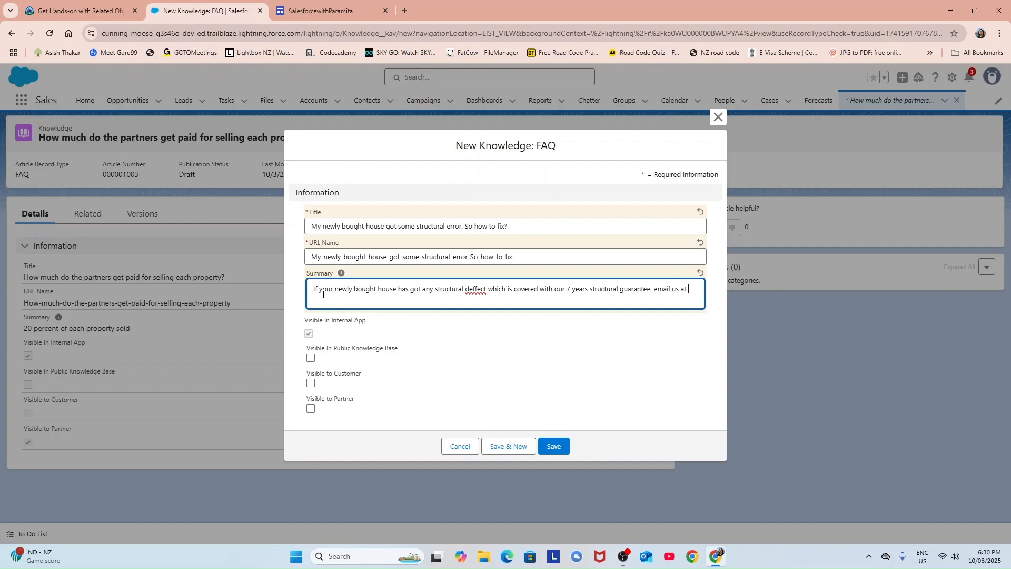
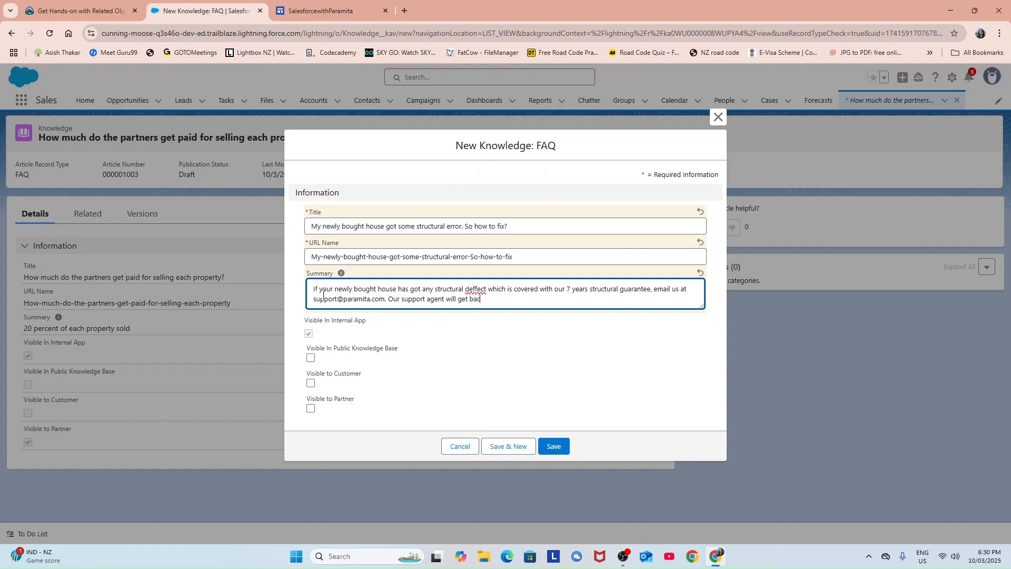
pyautogui.write('k to u ASAP.')
# Make the article visible in the public knowledge base and to customers, then save it.
pyautogui.click(311, 358)
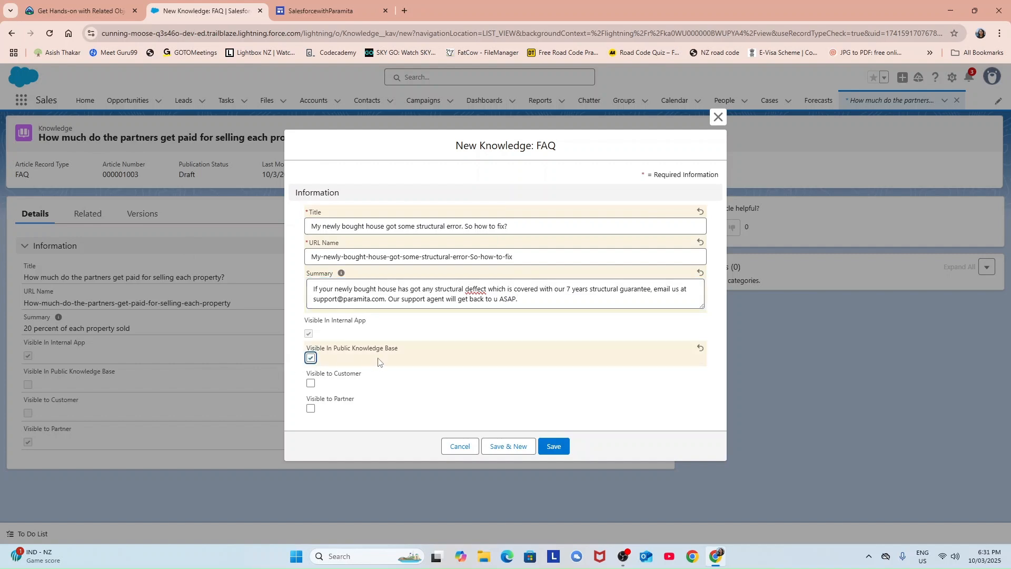
pyautogui.click(310, 384)
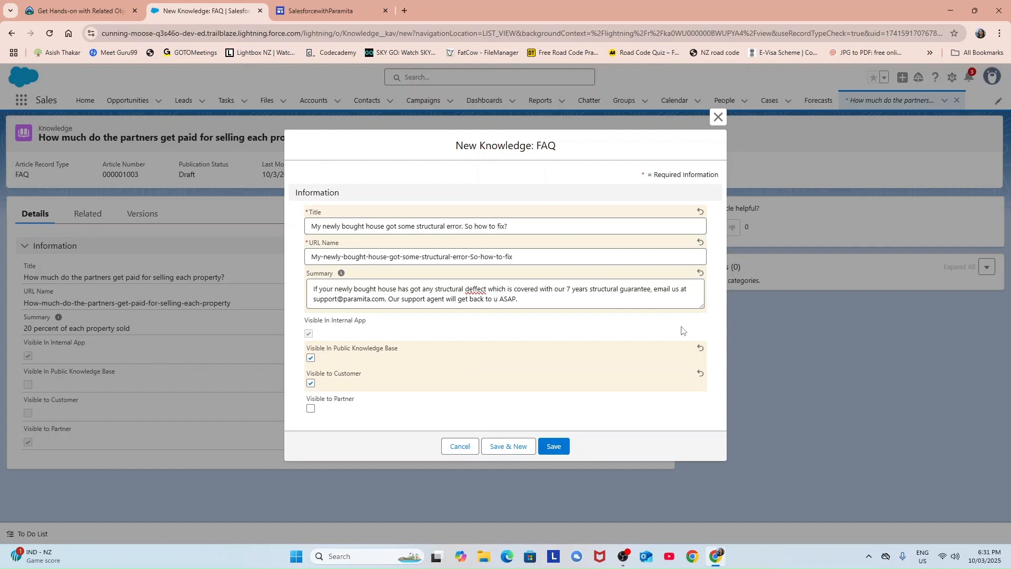
pyautogui.click(557, 447)
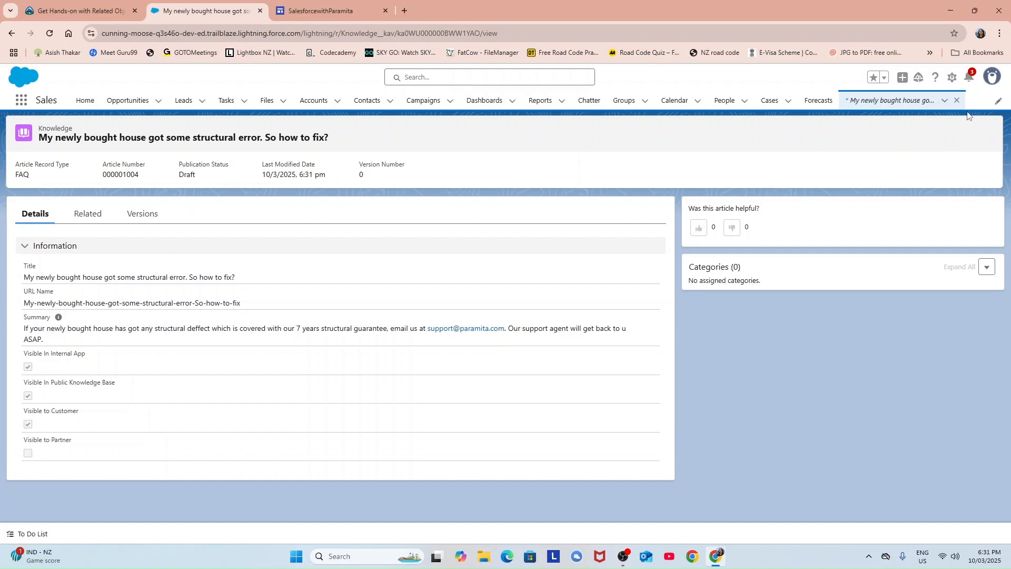
# Close the article tab, open Knowledge via the App Launcher search 'KNO', and show Draft Articles.
pyautogui.click(957, 101)
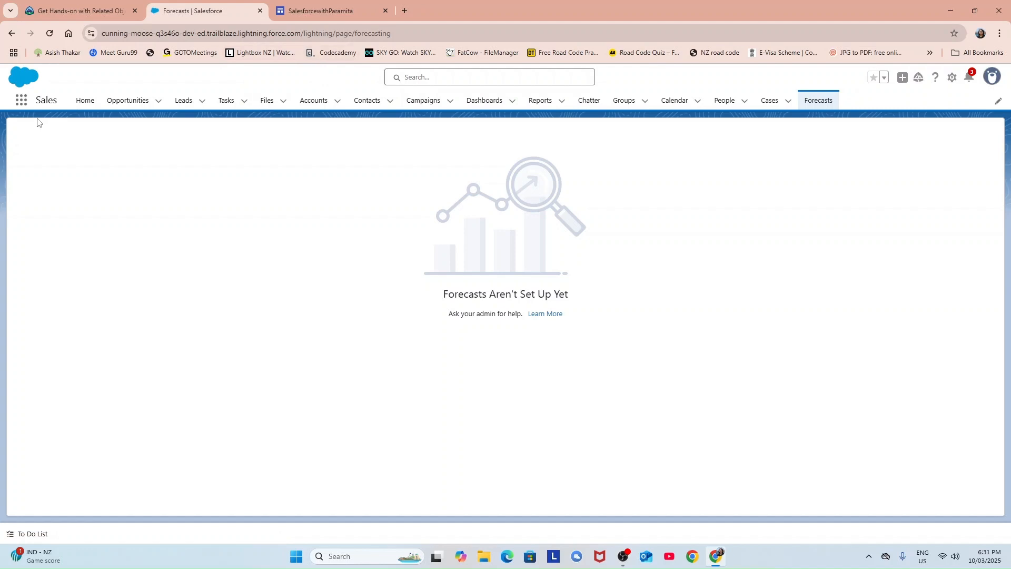
pyautogui.click(21, 103)
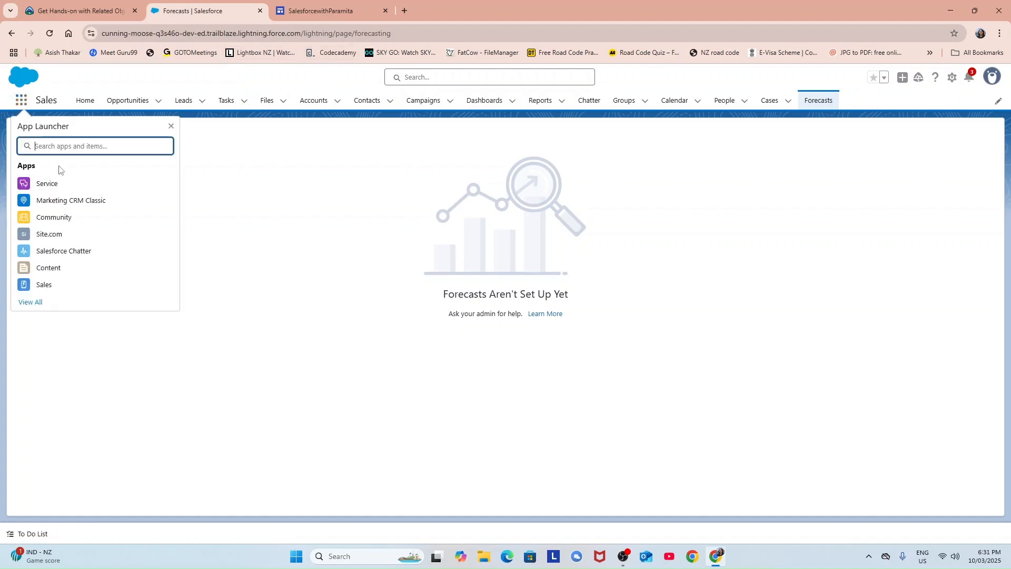
pyautogui.write('KNO')
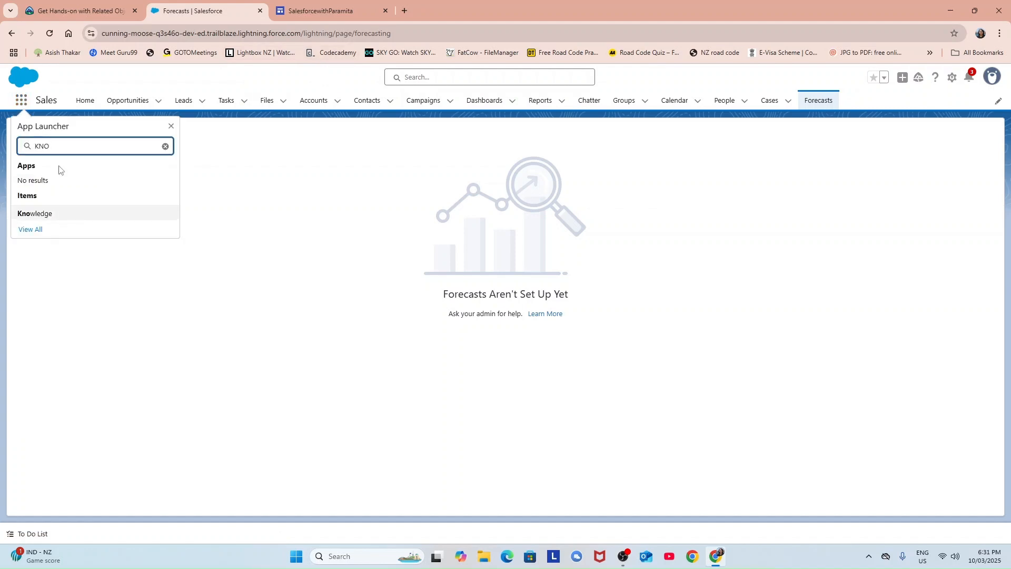
pyautogui.click(36, 215)
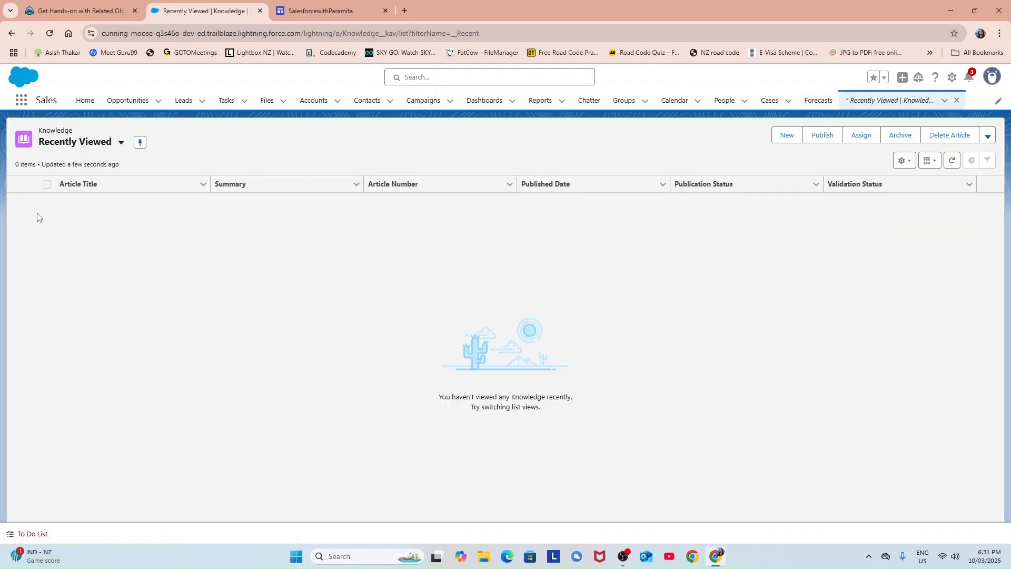
pyautogui.click(120, 144)
pyautogui.click(73, 202)
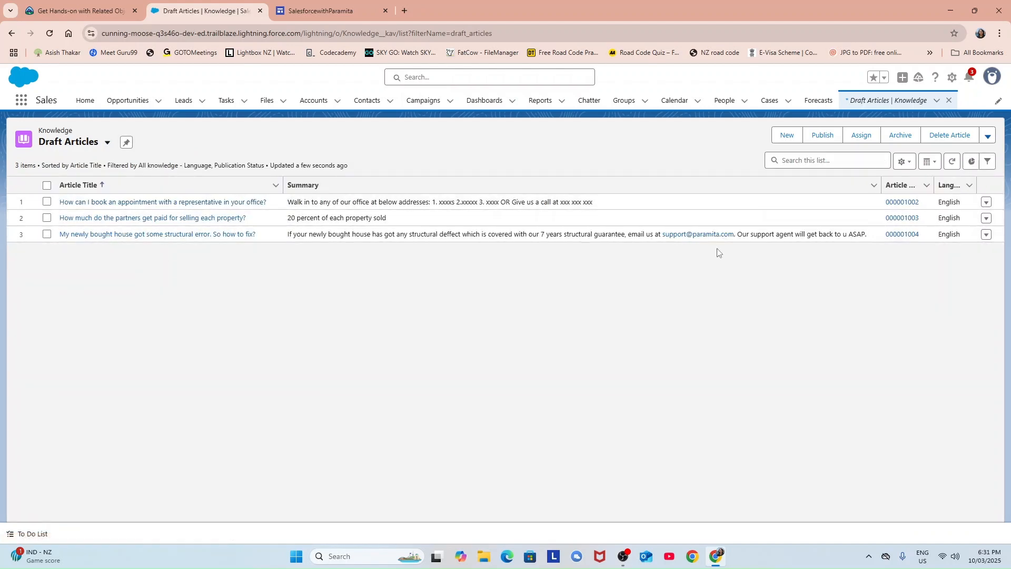
# Open the record page of draft 000001002, the appointment-booking FAQ.
pyautogui.click(987, 204)
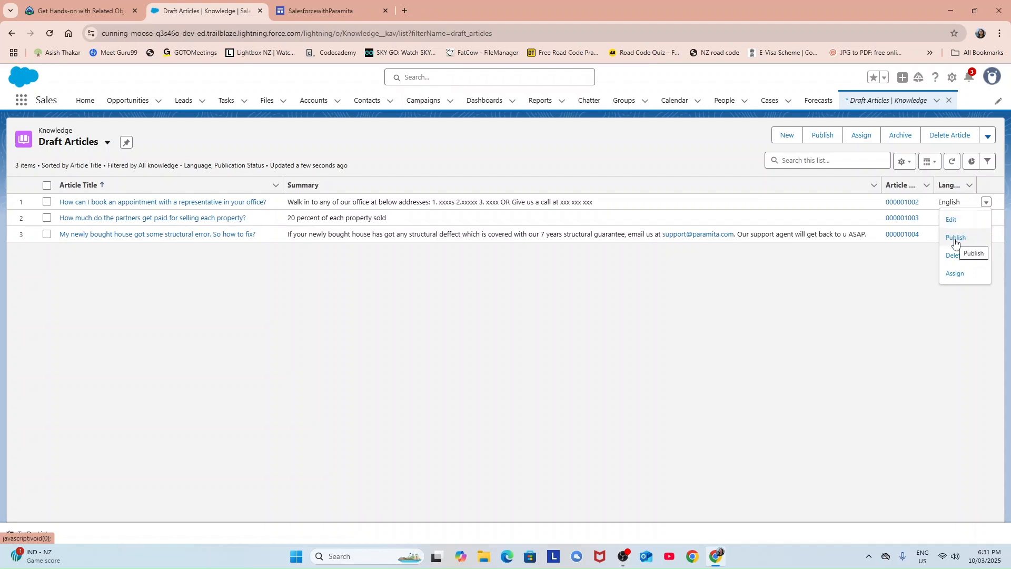
pyautogui.click(952, 220)
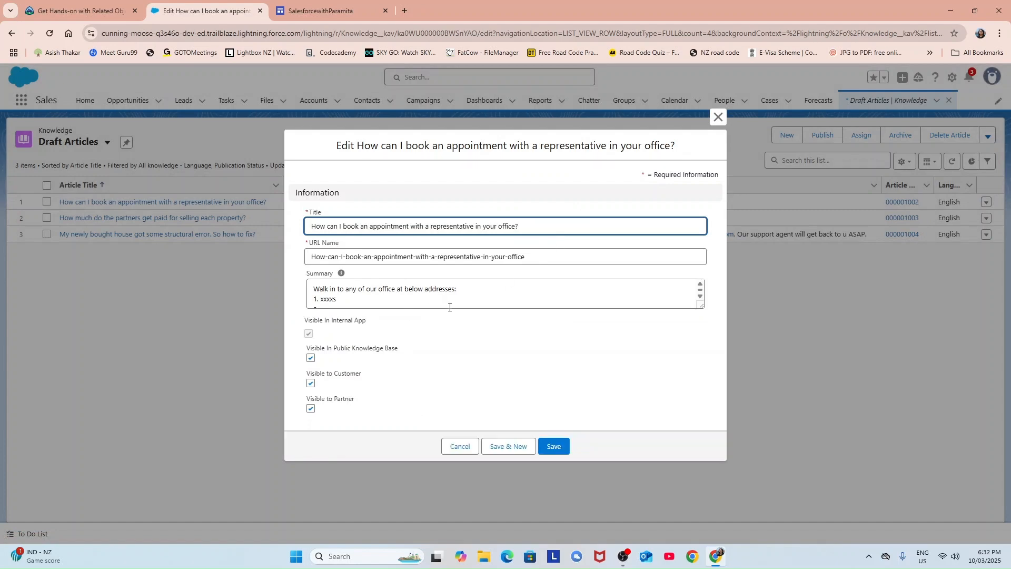
pyautogui.click(718, 117)
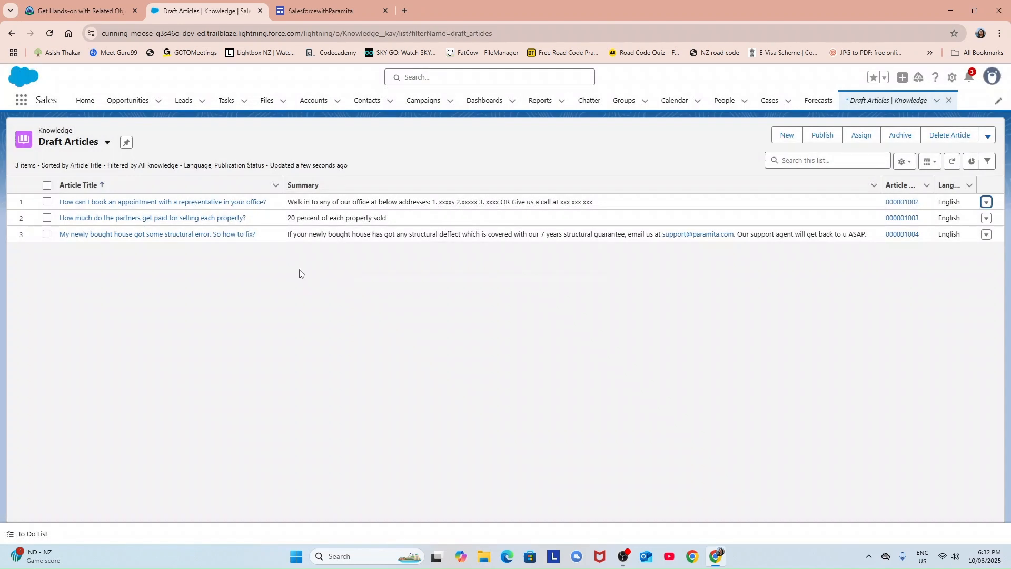
pyautogui.click(239, 202)
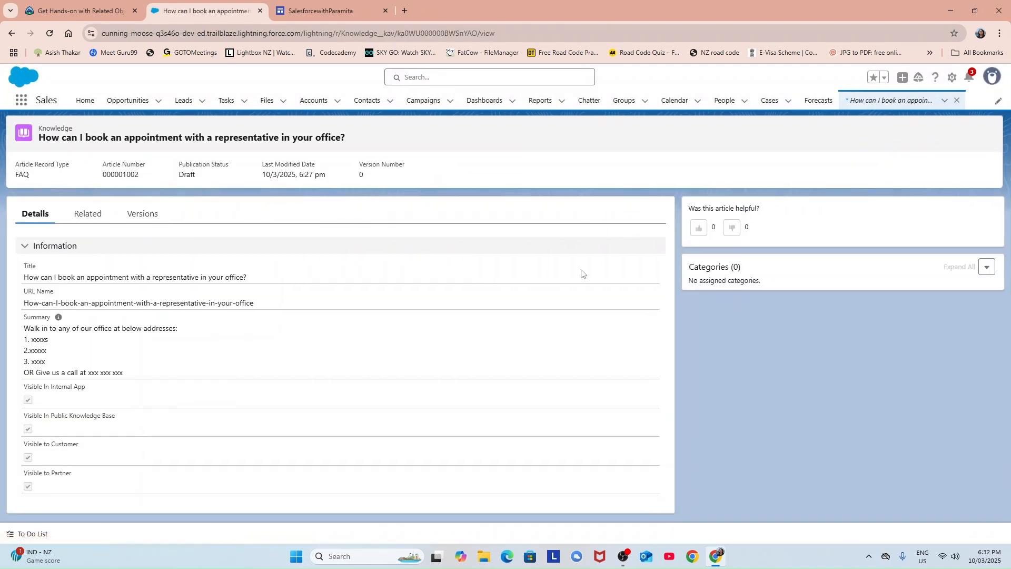
pyautogui.moveTo(58, 317)
# Tick Customer Support under both PartnersData and CustomerData in the article's categories and save.
pyautogui.click(988, 269)
pyautogui.click(956, 287)
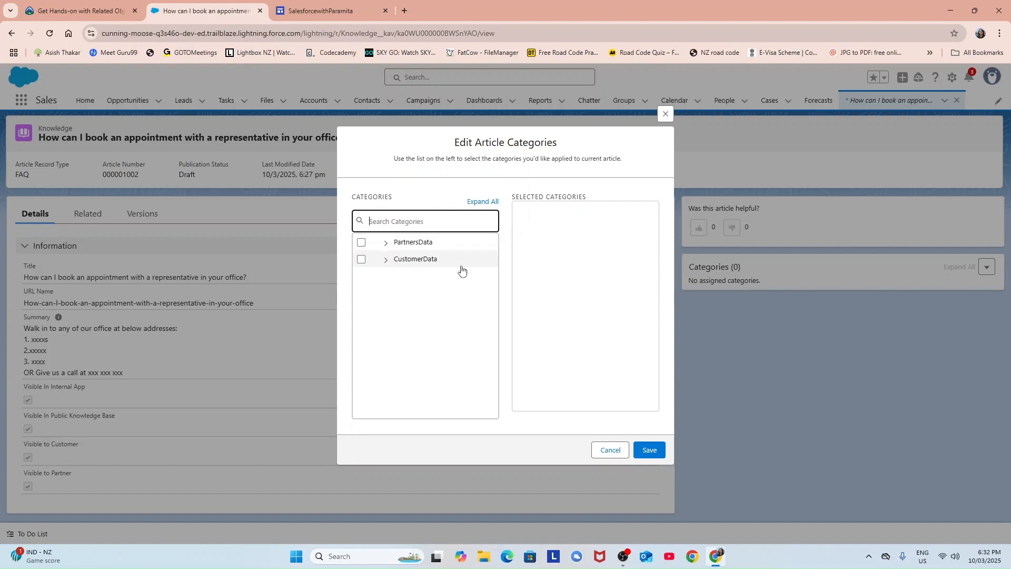
pyautogui.click(485, 203)
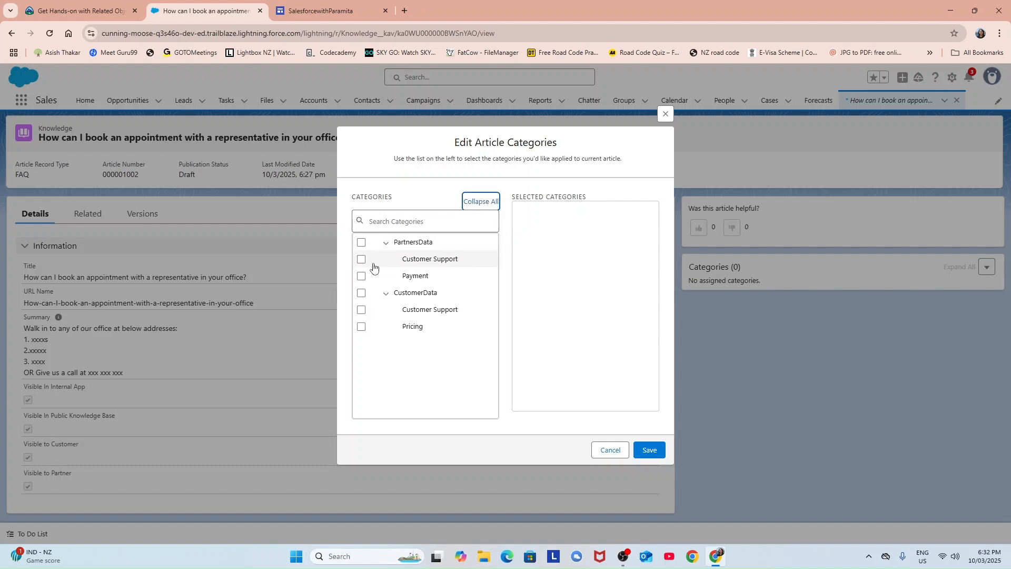
pyautogui.click(361, 259)
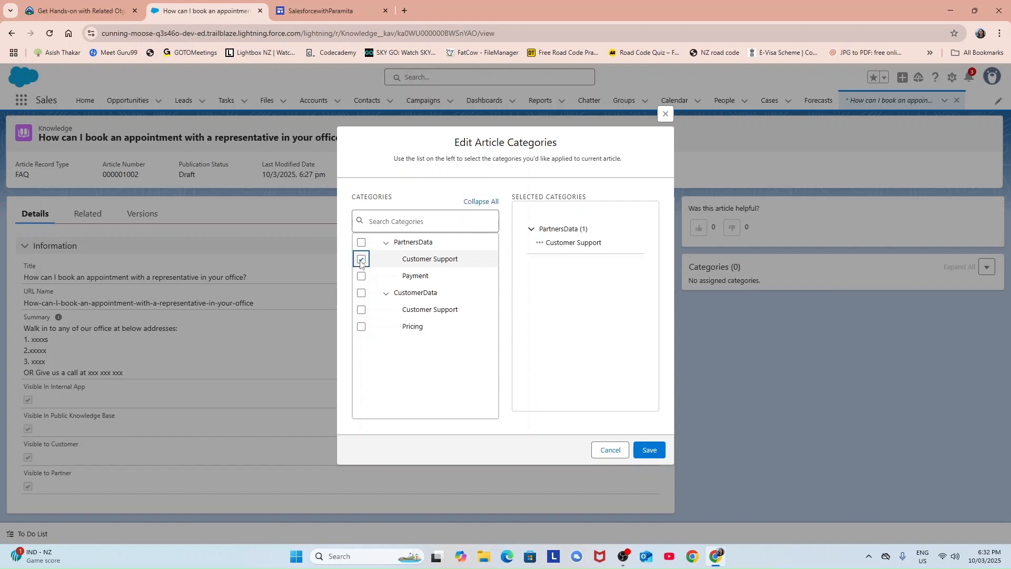
pyautogui.click(361, 311)
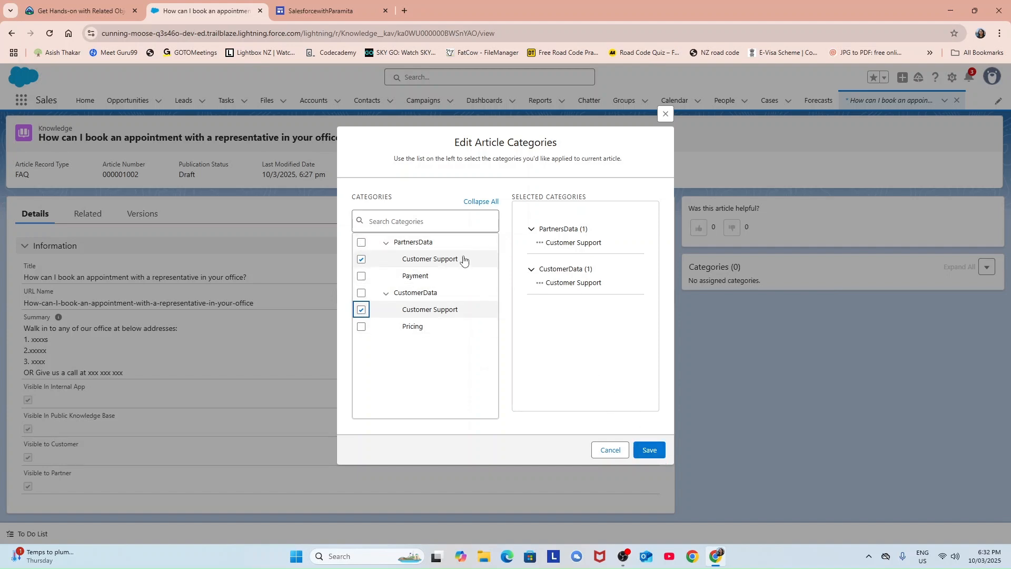
pyautogui.click(650, 451)
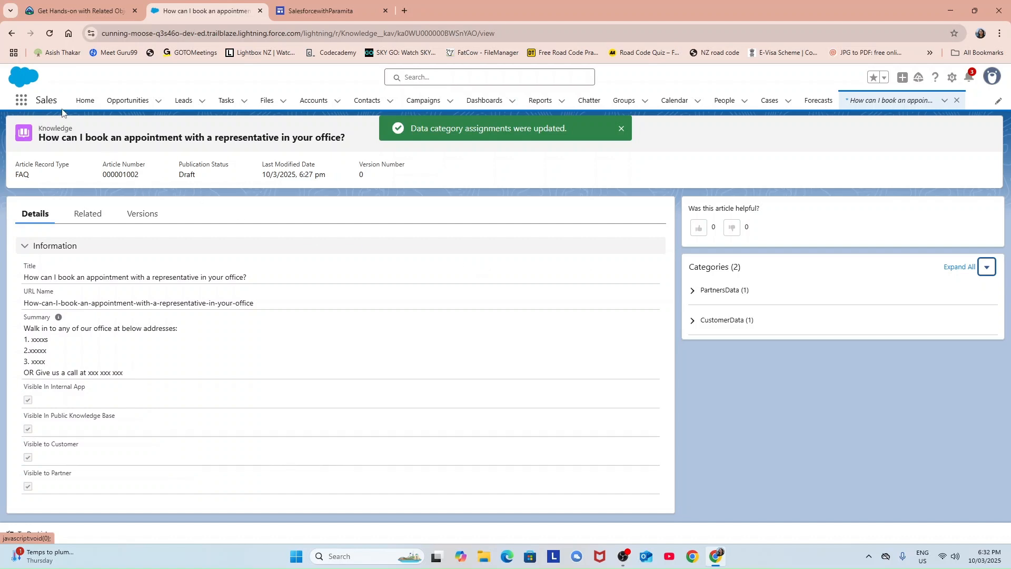
# Return to the Draft Articles list and open the partner-payment FAQ's record page.
pyautogui.click(12, 35)
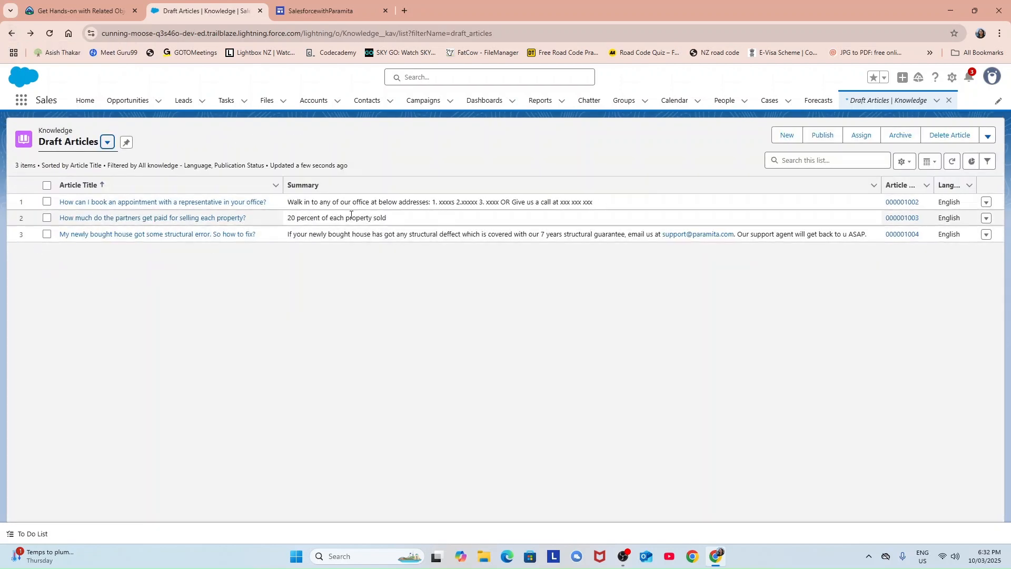
pyautogui.click(986, 219)
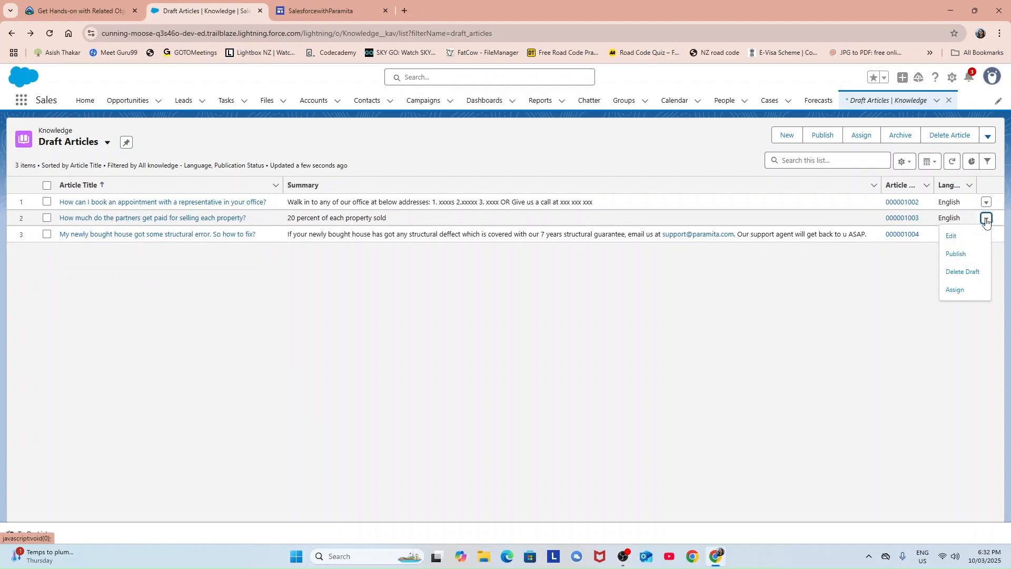
pyautogui.click(950, 237)
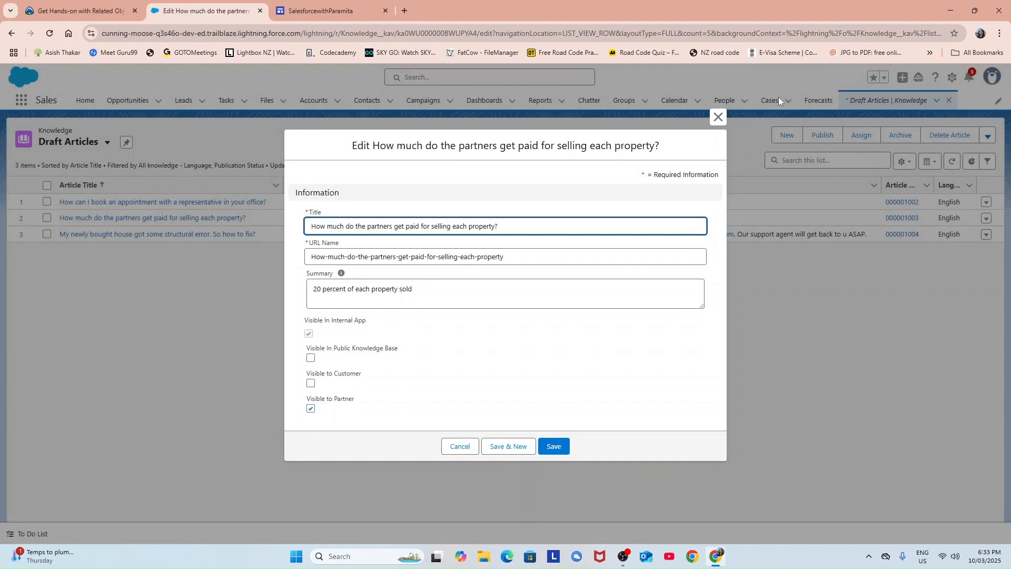
pyautogui.click(719, 118)
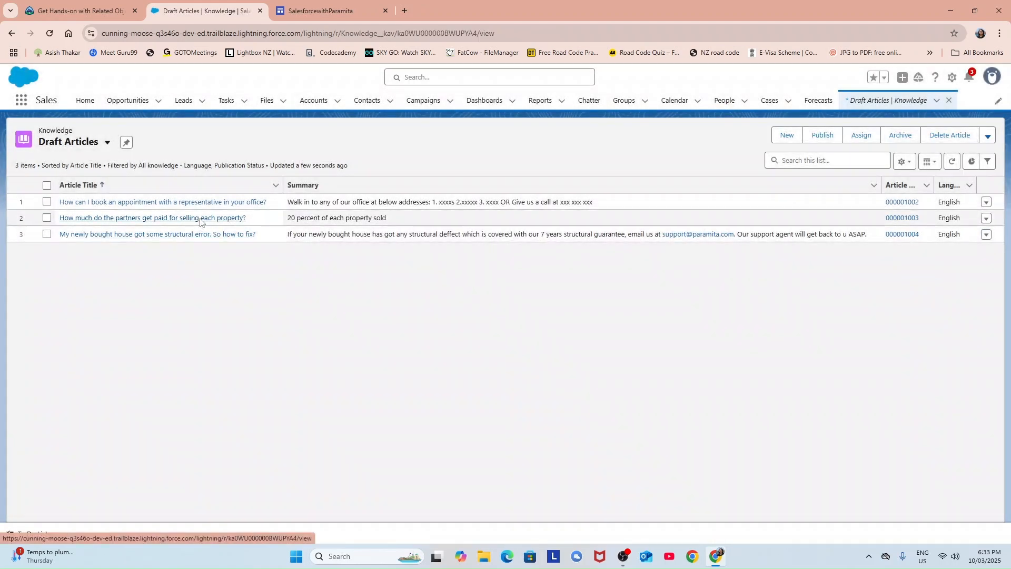
pyautogui.click(200, 219)
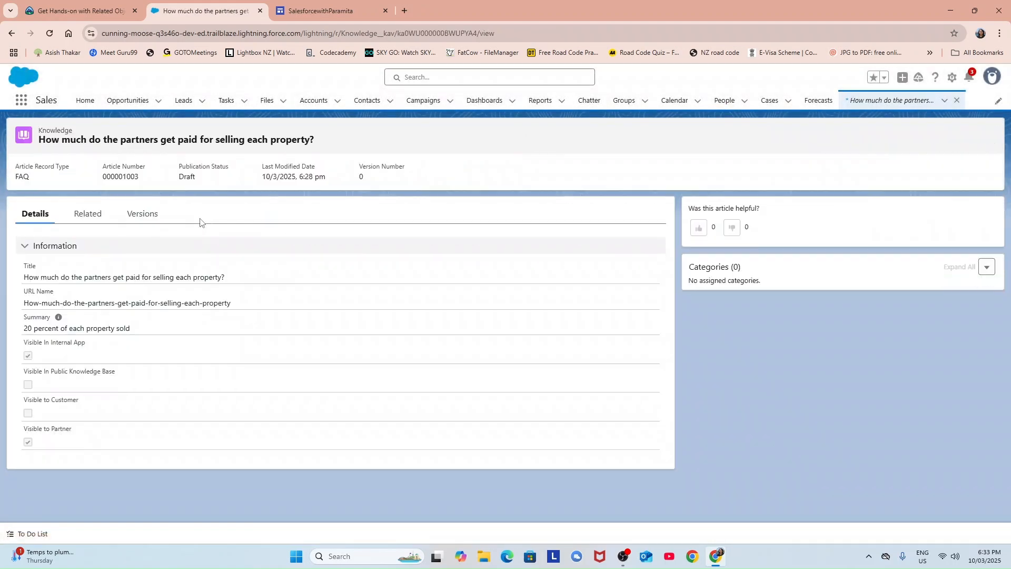
# Assign it the PartnersData › Payment category, save, and go back to the draft list.
pyautogui.click(987, 268)
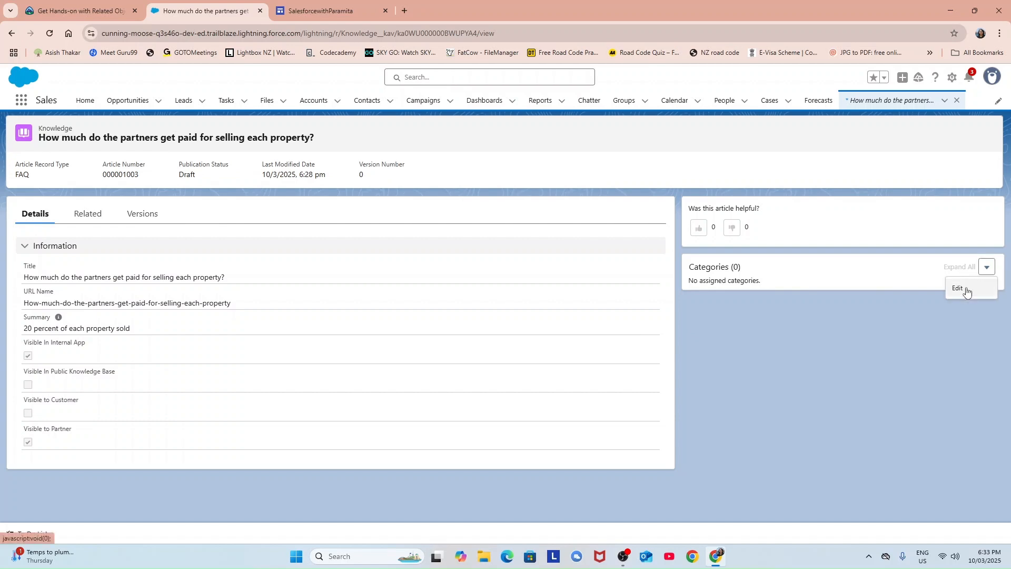
pyautogui.click(960, 294)
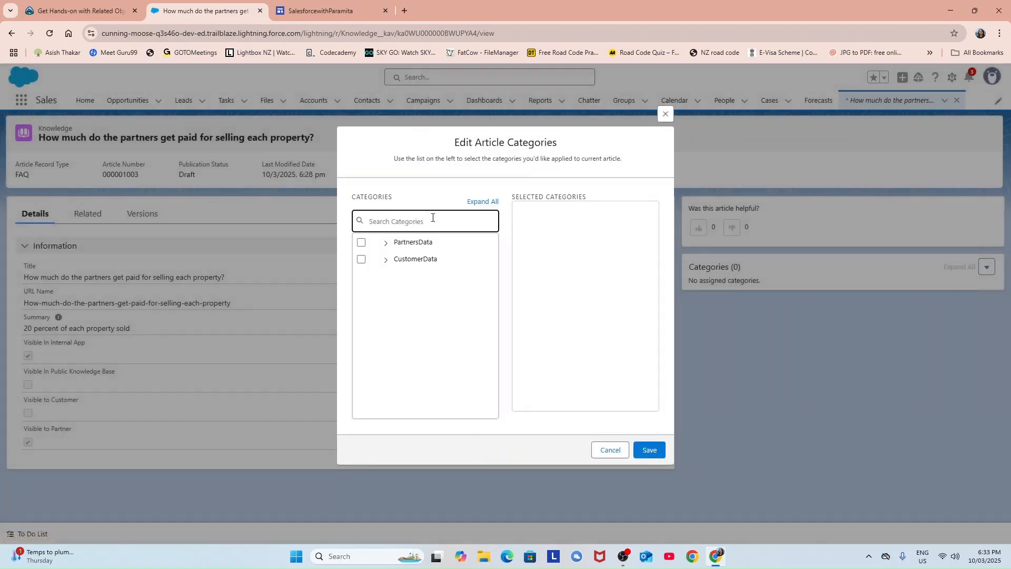
pyautogui.click(478, 202)
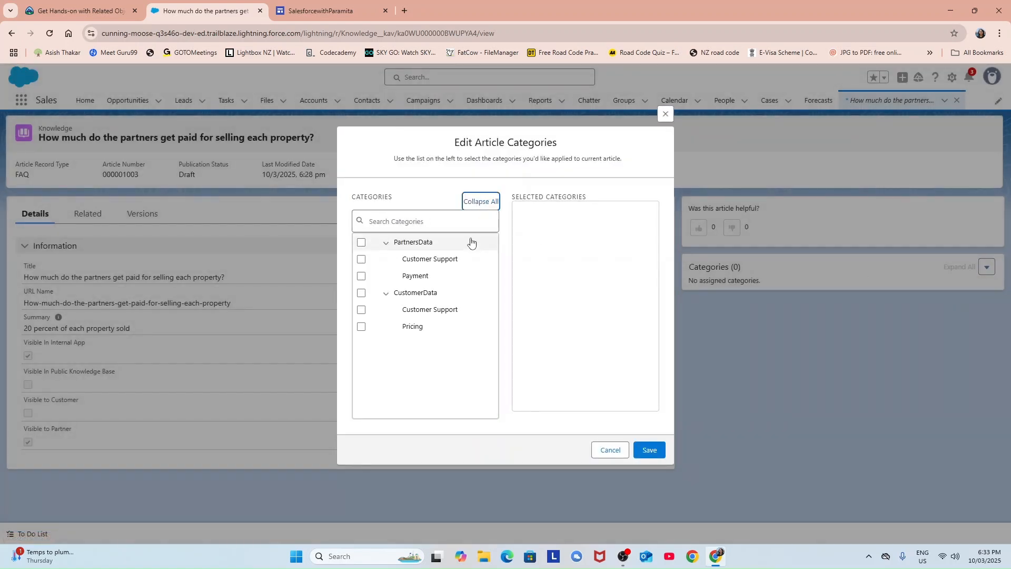
pyautogui.click(361, 277)
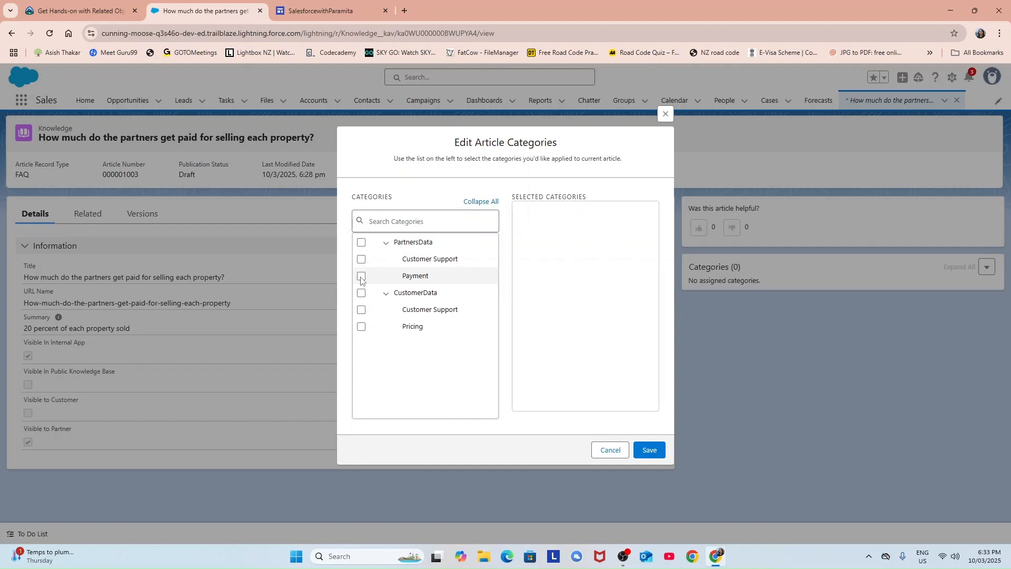
pyautogui.click(648, 456)
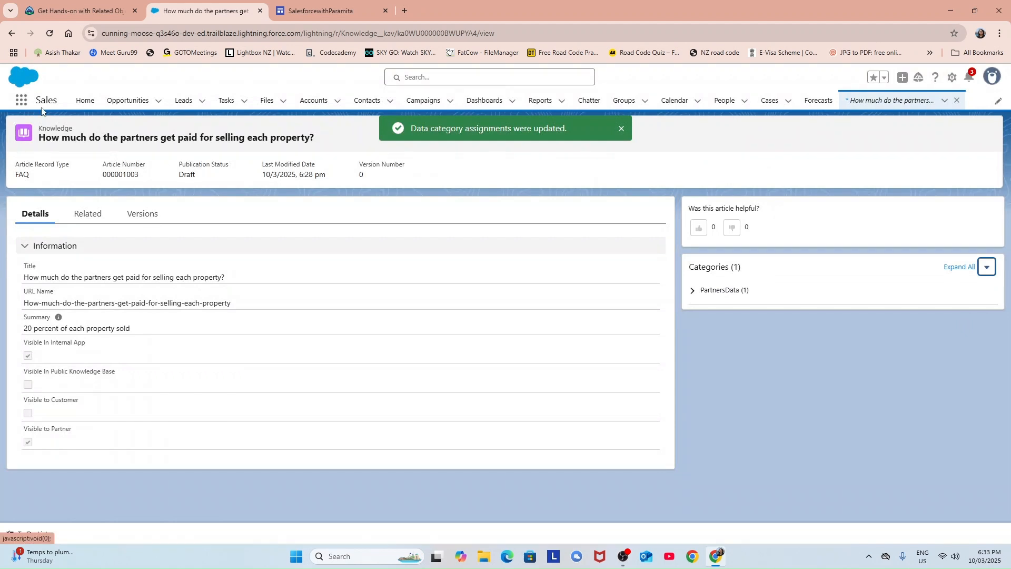
pyautogui.click(10, 33)
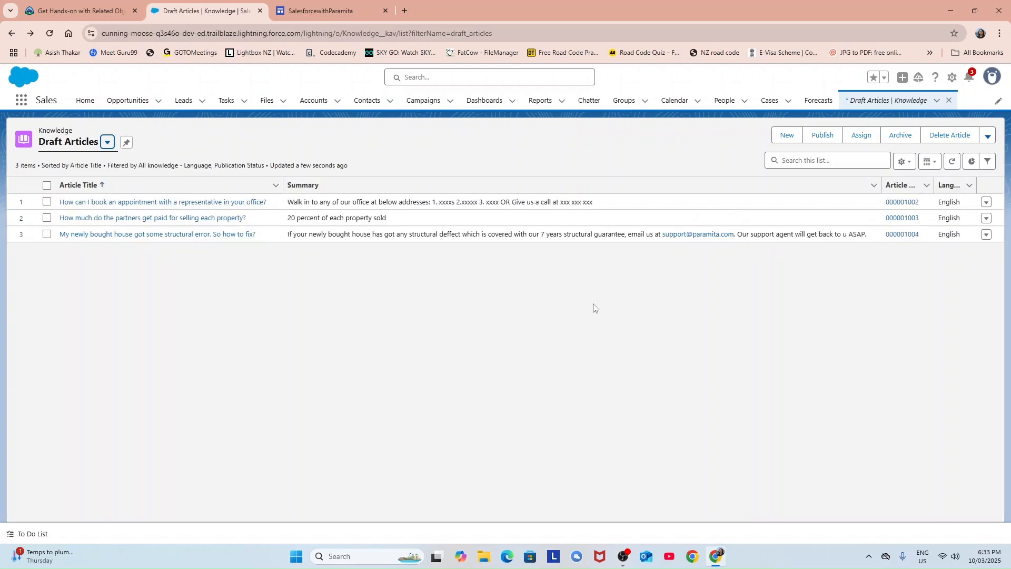
# Open the structural-error FAQ, assign CustomerData › Customer Support, save, and return to the drafts list.
pyautogui.click(157, 234)
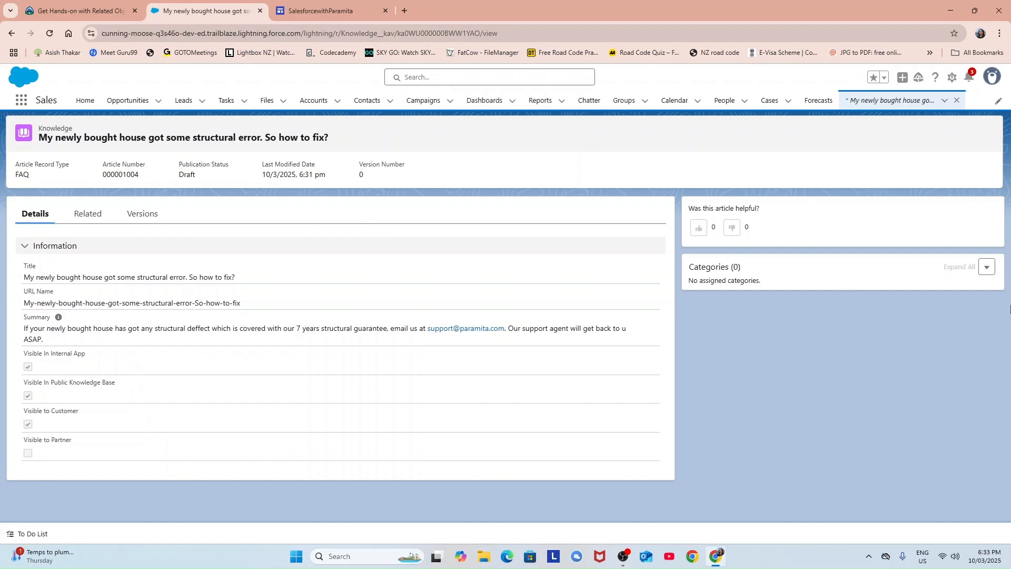
pyautogui.click(987, 270)
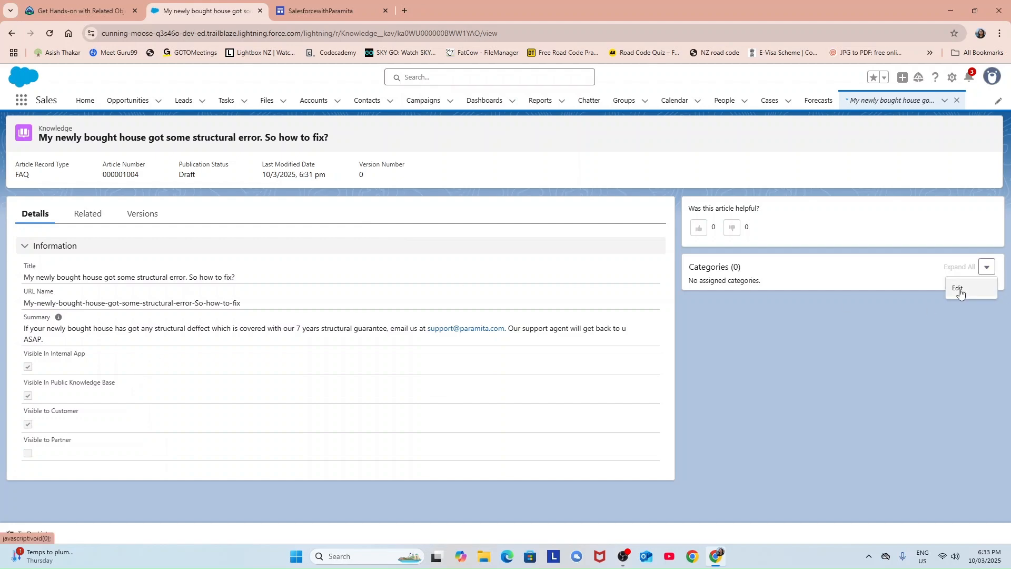
pyautogui.click(959, 288)
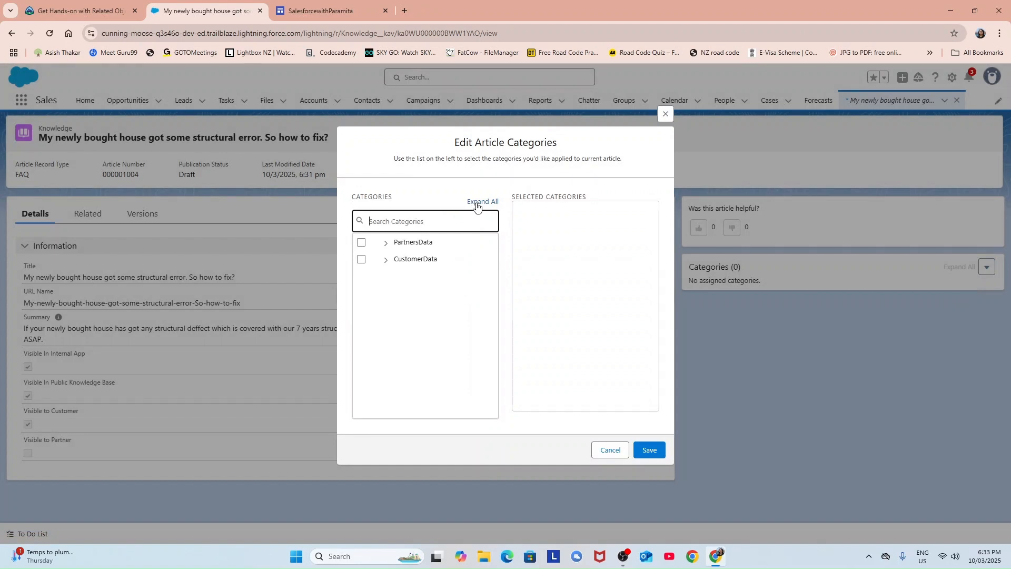
pyautogui.click(474, 204)
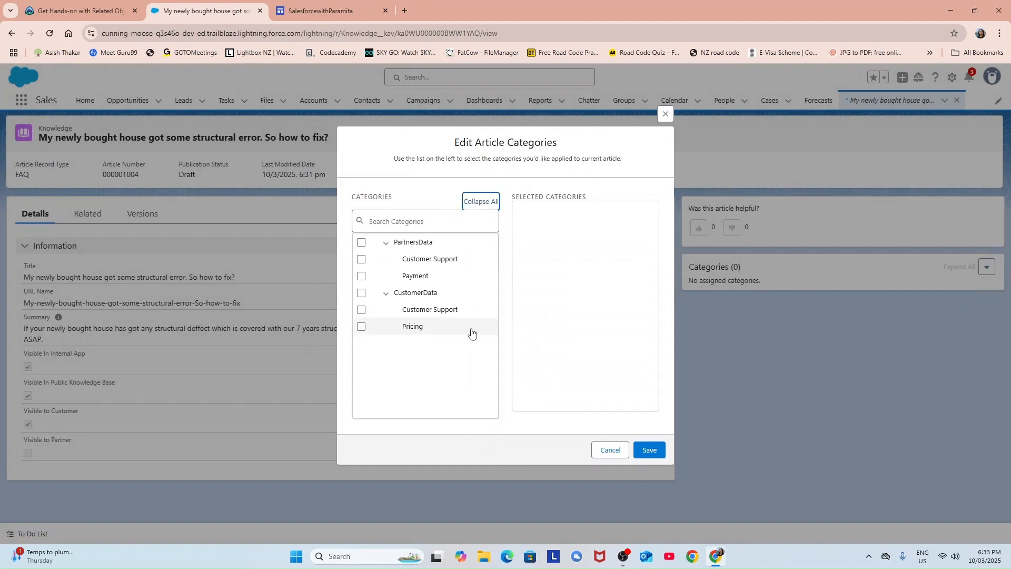
pyautogui.click(361, 309)
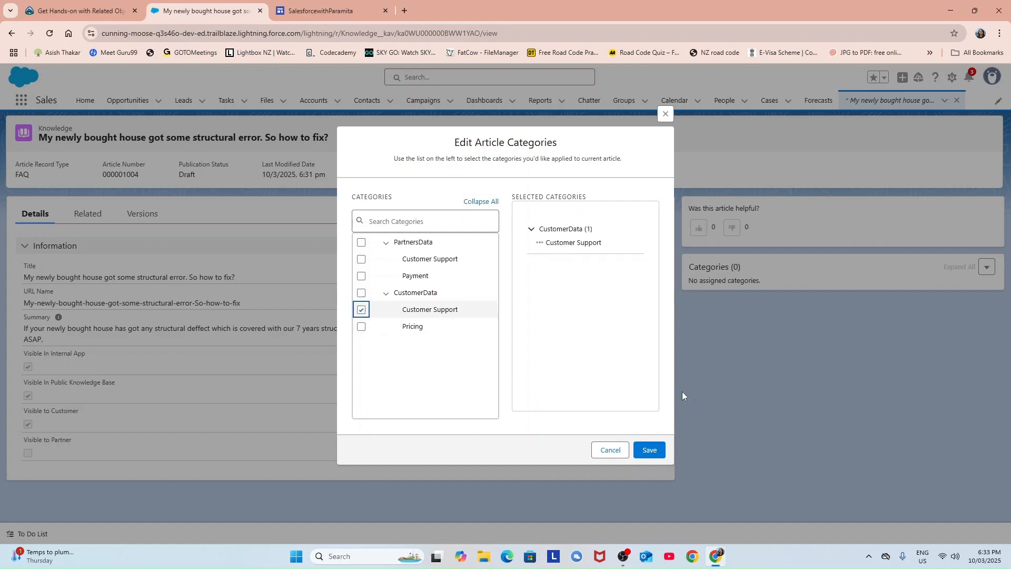
pyautogui.click(650, 450)
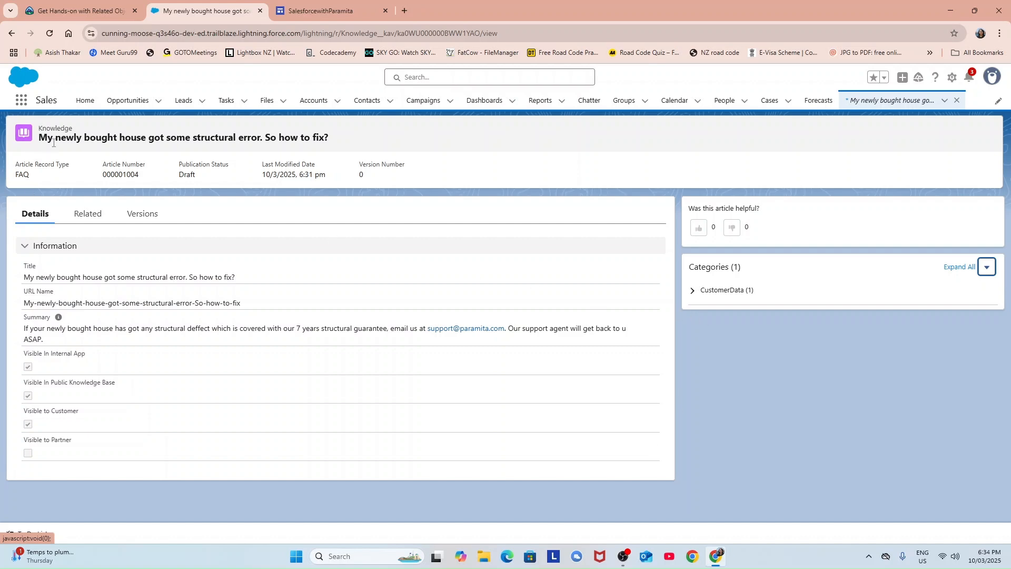
pyautogui.click(11, 33)
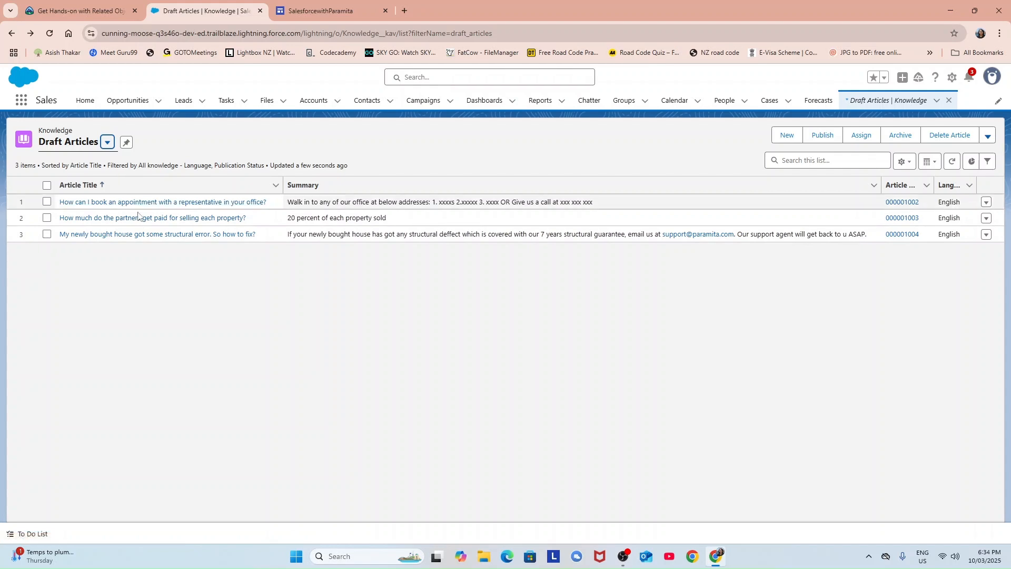
# Select all three draft FAQs and publish them now.
pyautogui.click(47, 185)
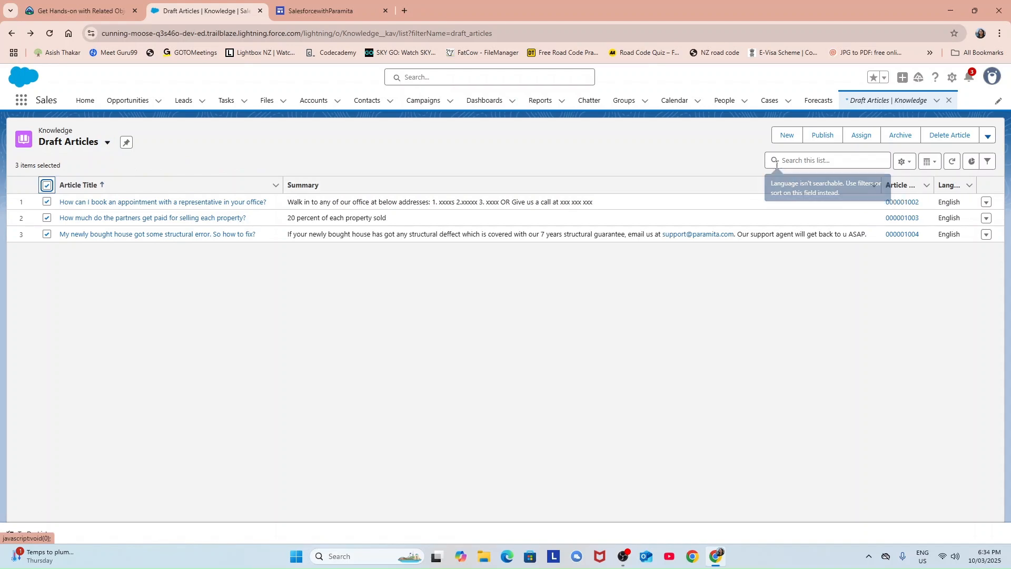
pyautogui.click(822, 136)
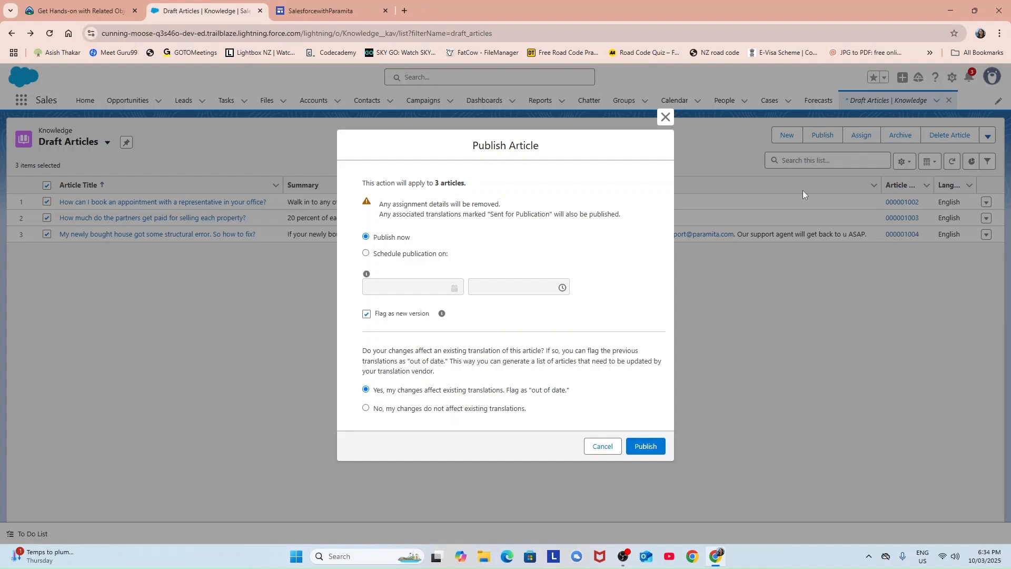
pyautogui.click(652, 451)
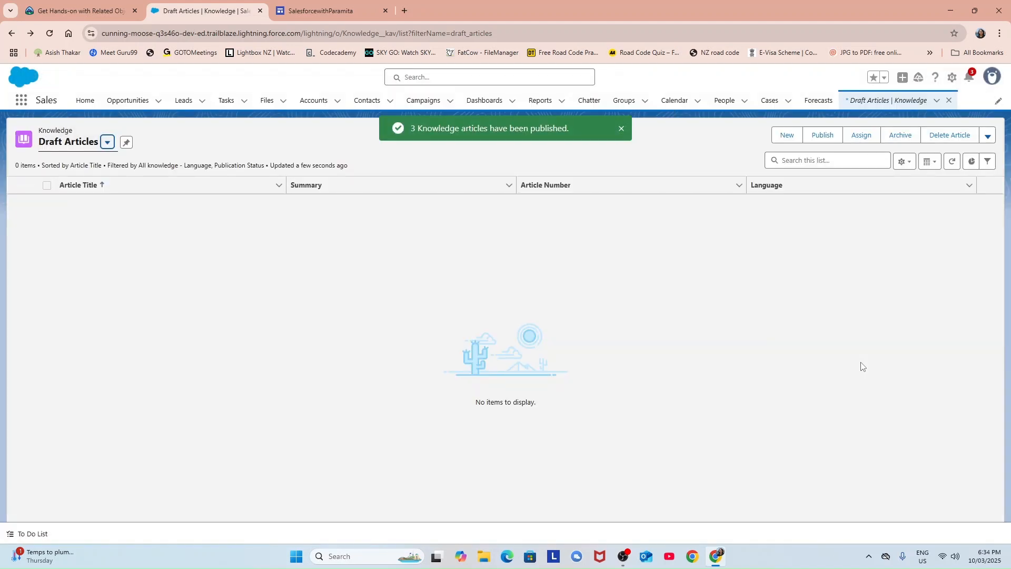
# Switch the list view to Published Articles showing the three FAQs, then open Setup.
pyautogui.click(107, 146)
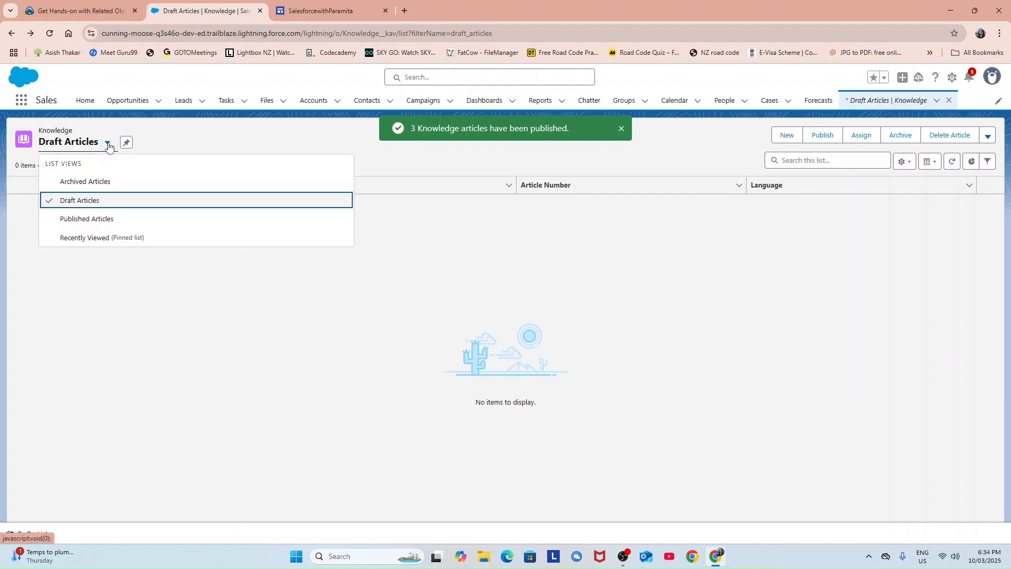
pyautogui.click(103, 220)
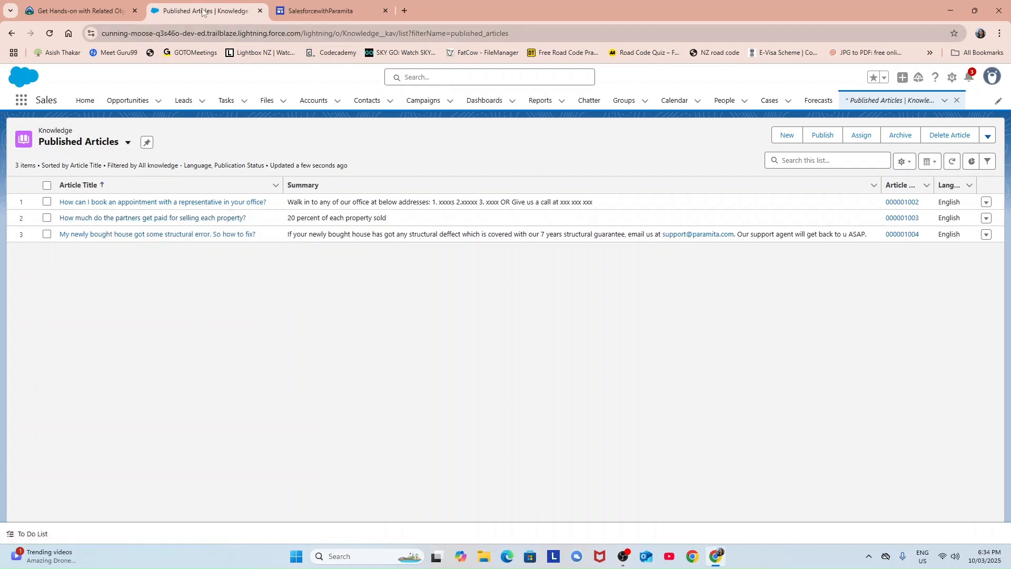
pyautogui.click(958, 78)
# Open Setup and find the All Sites page under Digital Experiences via Quick Find 'ALL SITES'.
pyautogui.click(897, 122)
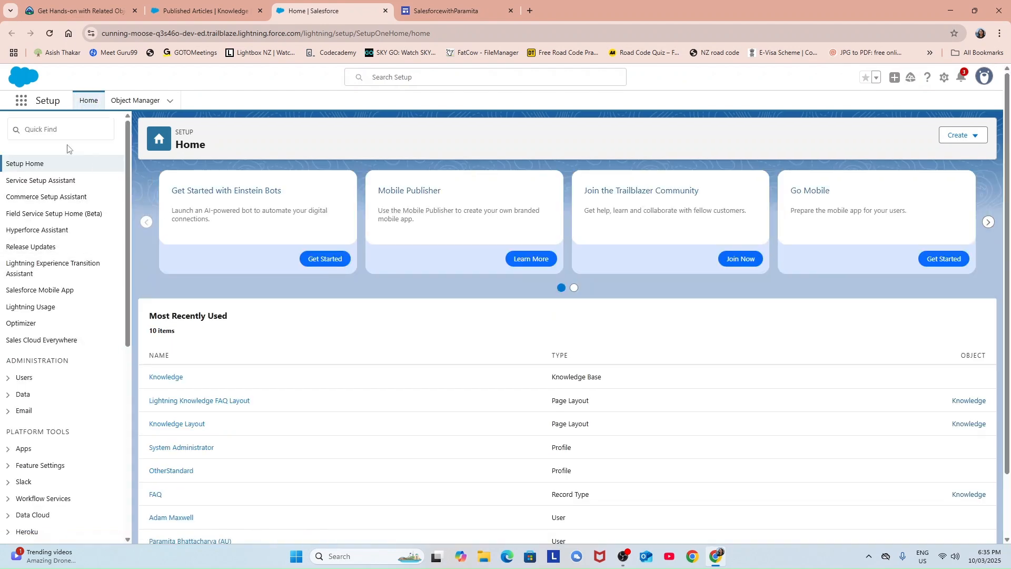
pyautogui.click(80, 130)
pyautogui.write('ALL SI')
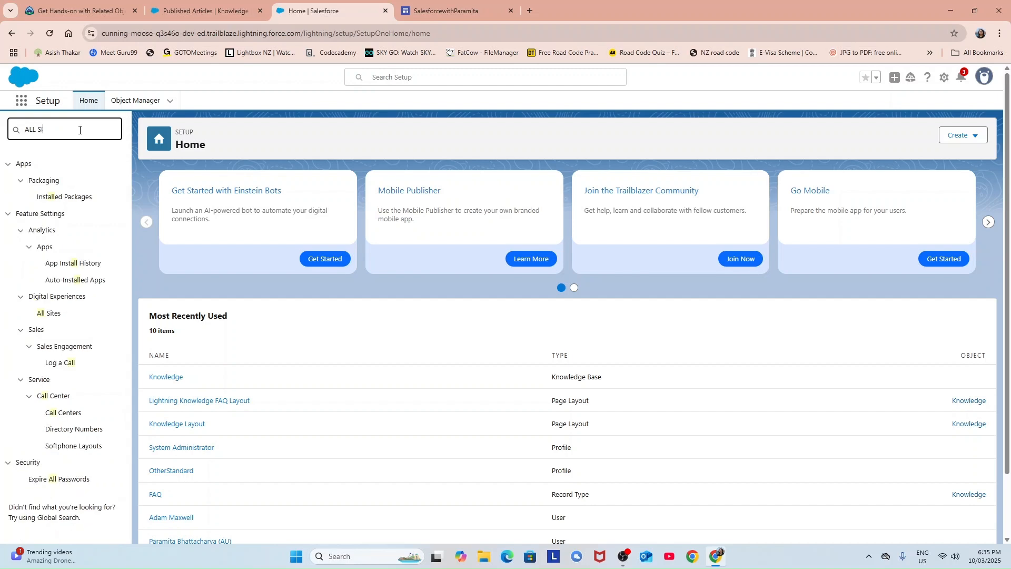
pyautogui.write('TES')
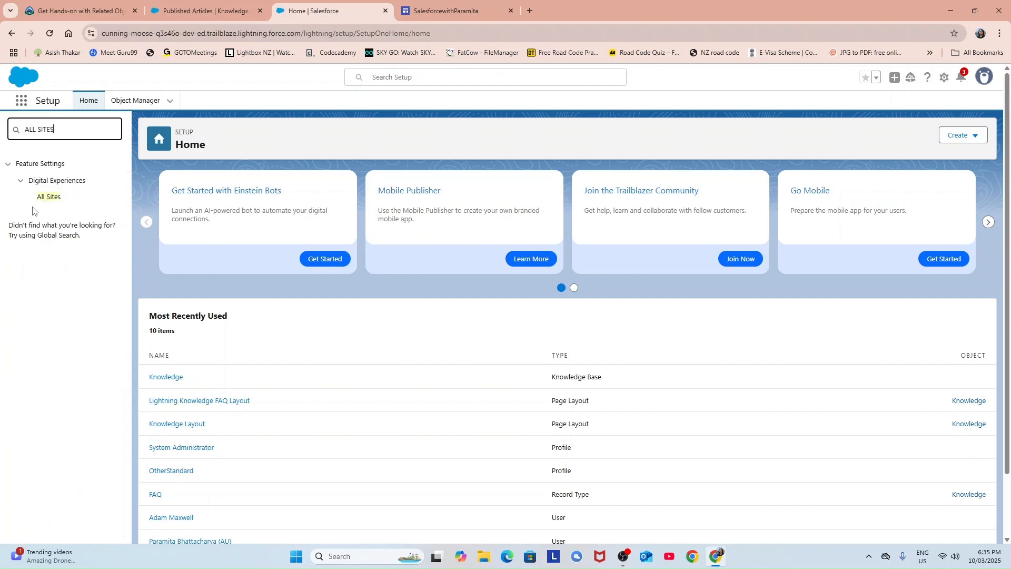
pyautogui.click(52, 200)
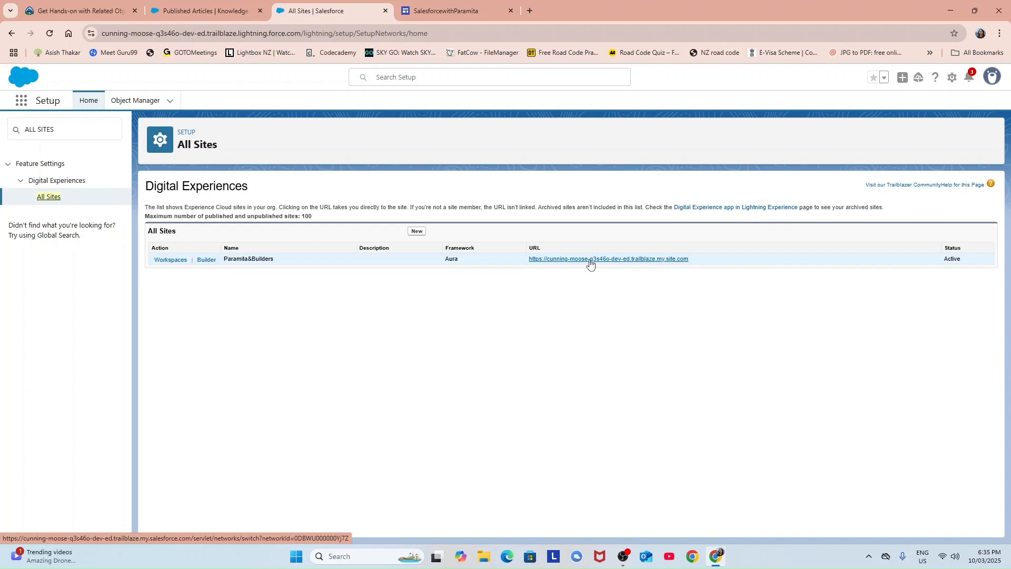
# Open the Paramita&Builders site URL in a new tab and view its Home page.
pyautogui.click(590, 260)
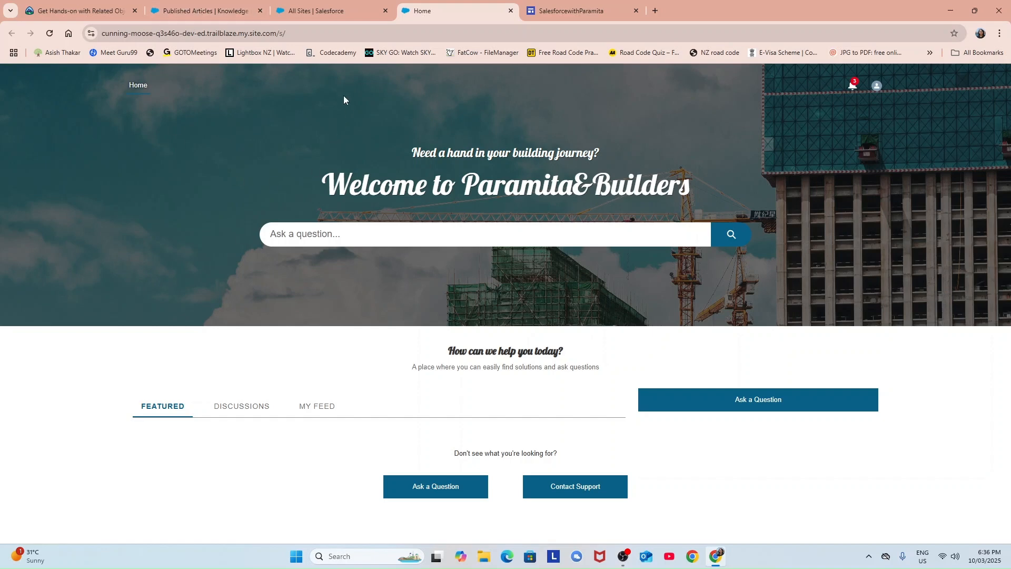
pyautogui.click(305, 14)
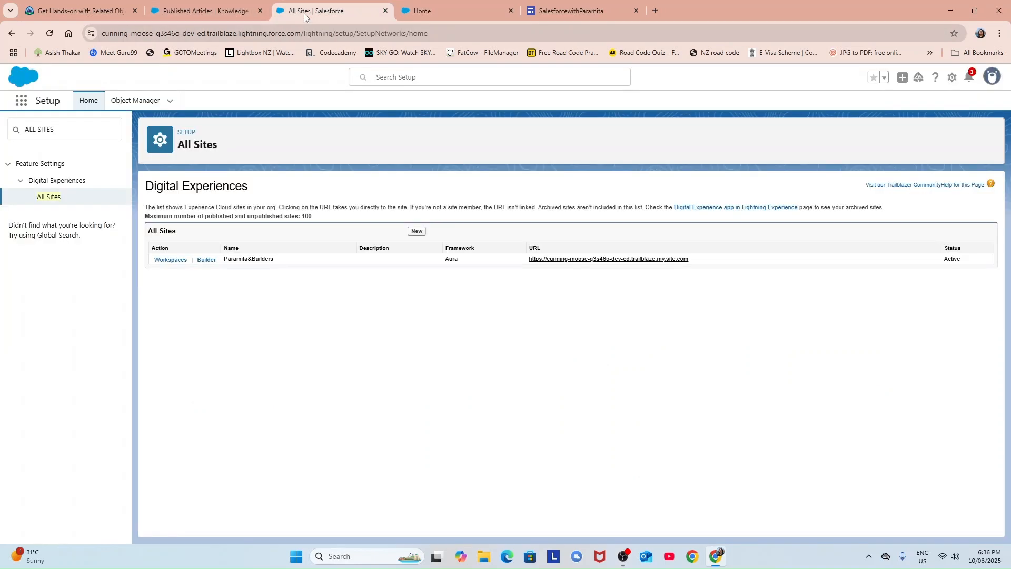
pyautogui.click(466, 14)
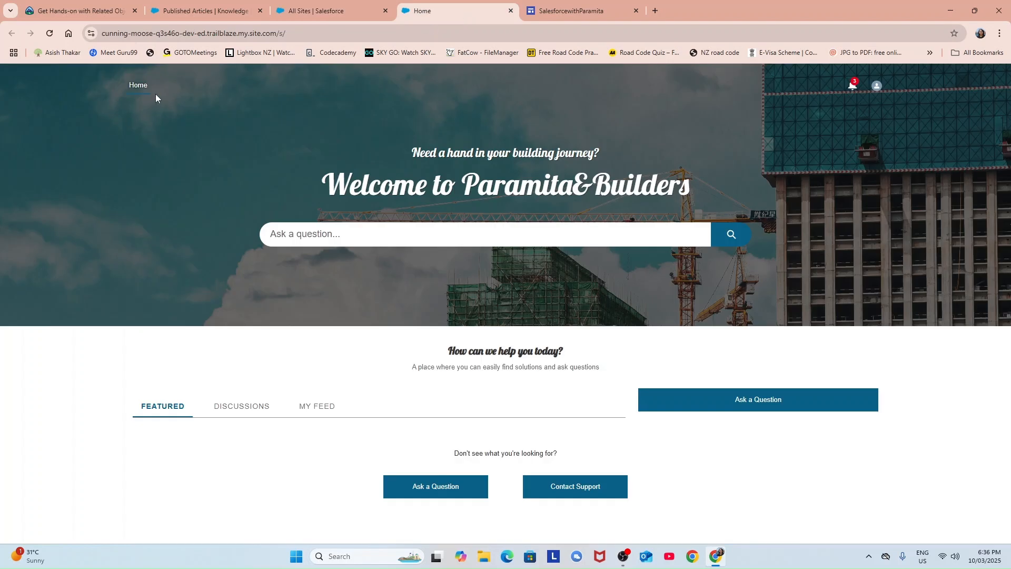